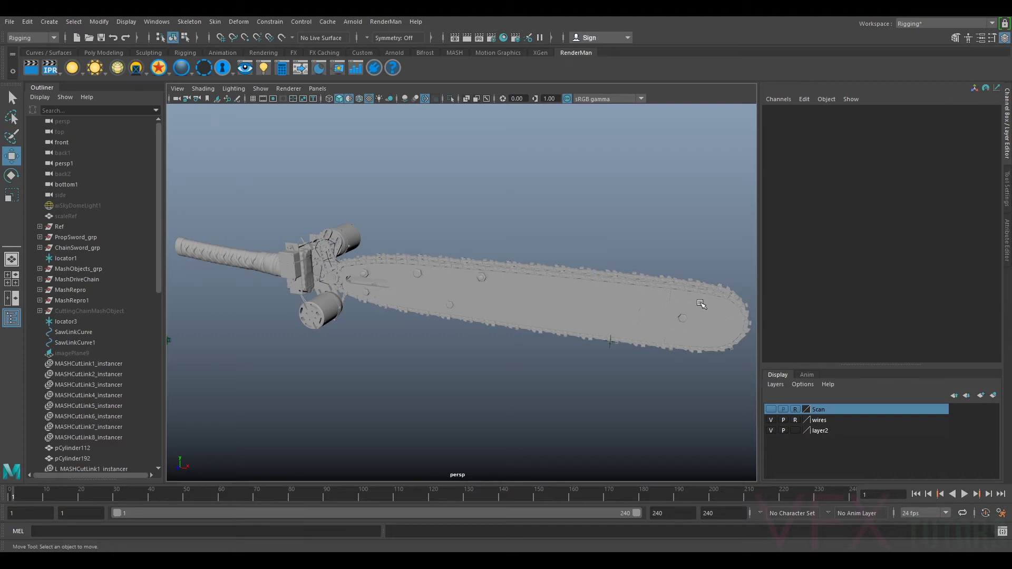
- Examine the chain sword's blade and the cutting chain along its upper edge from several angles
{"action": "scroll", "coordinate": [678, 289], "scroll_direction": "up", "scroll_amount": 4}
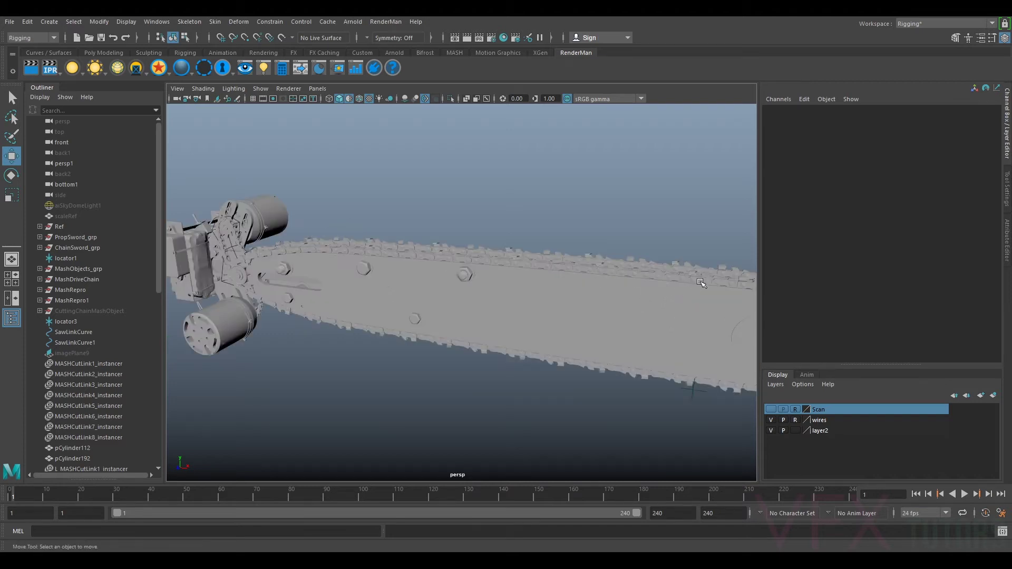
{"action": "middle_click_drag", "start_coordinate": [707, 328], "coordinate": [648, 332], "text": "alt"}
{"action": "left_click_drag", "start_coordinate": [648, 331], "coordinate": [617, 327], "text": "alt"}
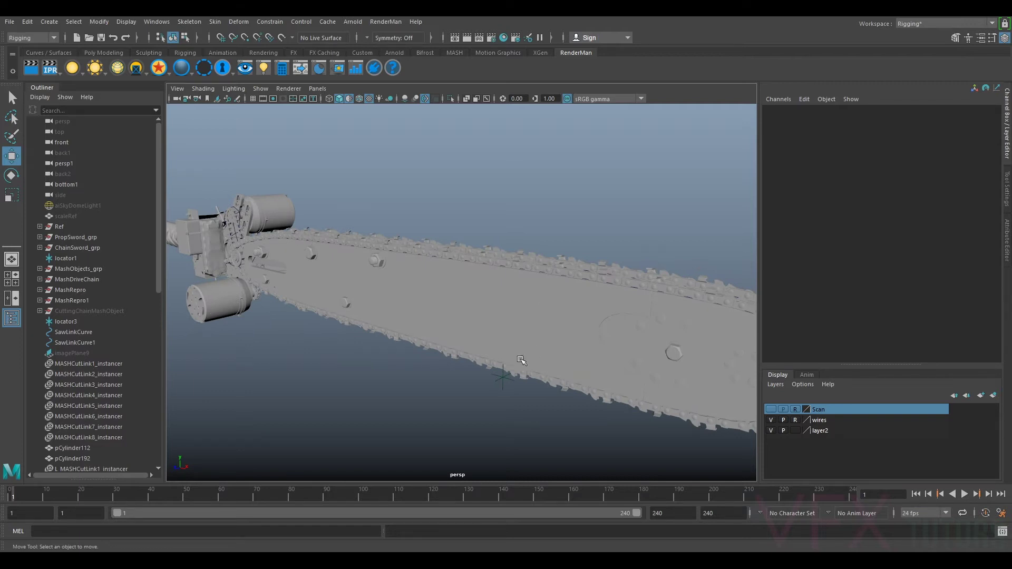
{"action": "left_click_drag", "start_coordinate": [522, 362], "coordinate": [536, 348], "text": "alt"}
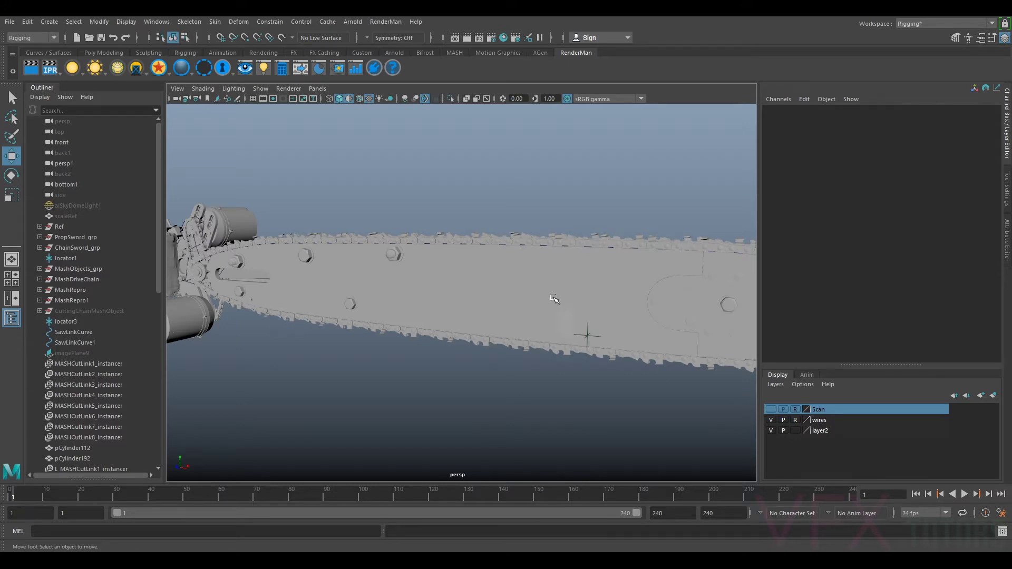
{"action": "middle_click_drag", "start_coordinate": [554, 299], "coordinate": [517, 307], "text": "alt"}
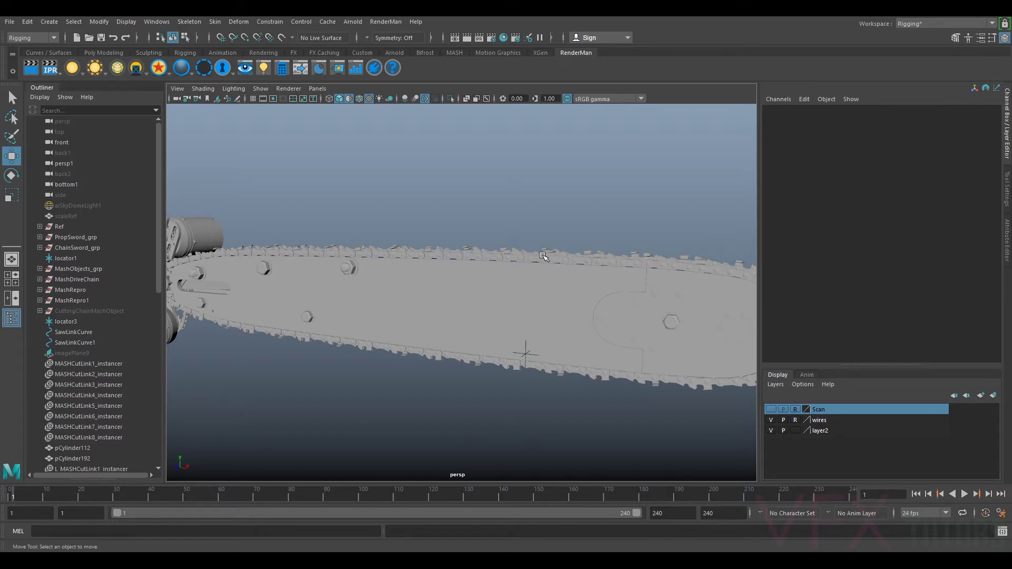
{"action": "scroll", "coordinate": [557, 258], "scroll_direction": "up", "scroll_amount": 3}
{"action": "scroll", "coordinate": [593, 226], "scroll_direction": "down", "scroll_amount": 2}
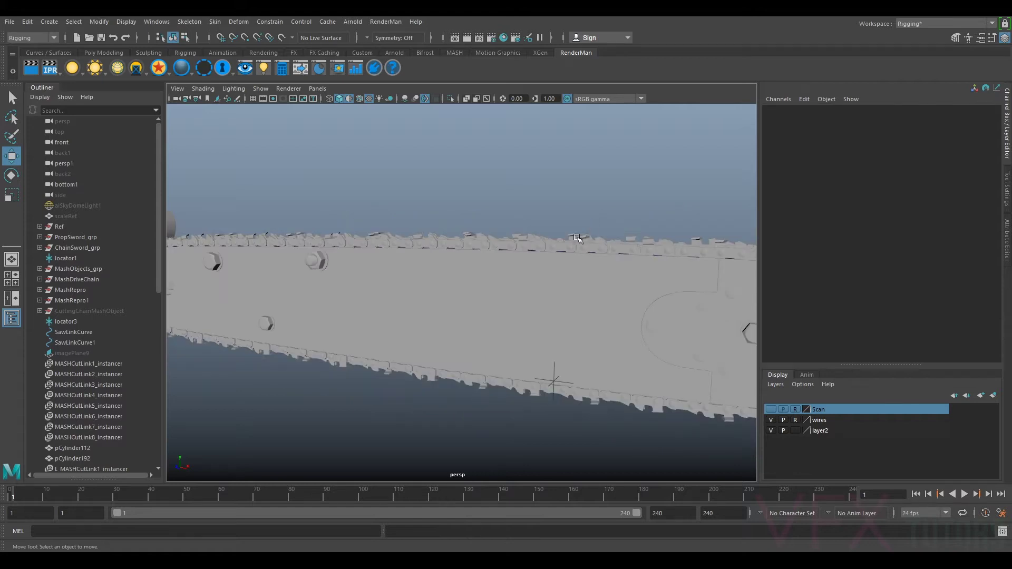
{"action": "scroll", "coordinate": [375, 304], "scroll_direction": "down", "scroll_amount": 3}
{"action": "left_click_drag", "start_coordinate": [400, 306], "coordinate": [497, 311], "text": "alt"}
{"action": "scroll", "coordinate": [431, 319], "scroll_direction": "up", "scroll_amount": 2}
{"action": "middle_click_drag", "start_coordinate": [497, 312], "coordinate": [654, 311], "text": "alt"}
{"action": "left_click_drag", "start_coordinate": [379, 327], "coordinate": [441, 342], "text": "alt"}
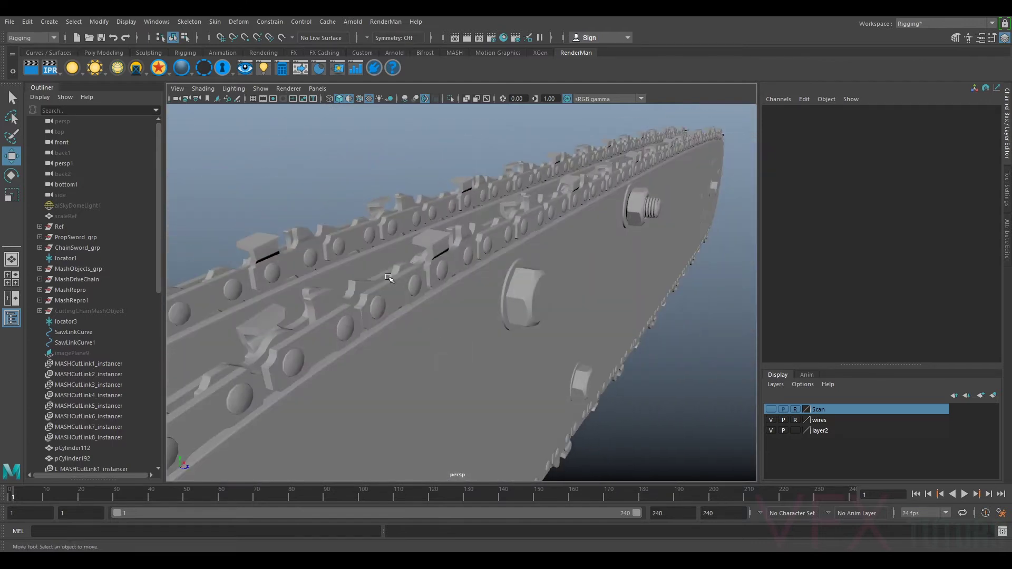
- Select the MASHCutLink1 through MASHCutLink4 instancers one after another to inspect the chain's MASH networks
{"action": "left_click", "coordinate": [389, 277]}
{"action": "left_click", "coordinate": [488, 308]}
{"action": "left_click", "coordinate": [674, 401]}
{"action": "left_click", "coordinate": [101, 367]}
{"action": "left_click", "coordinate": [102, 376]}
{"action": "left_click", "coordinate": [105, 386]}
{"action": "left_click", "coordinate": [105, 396]}
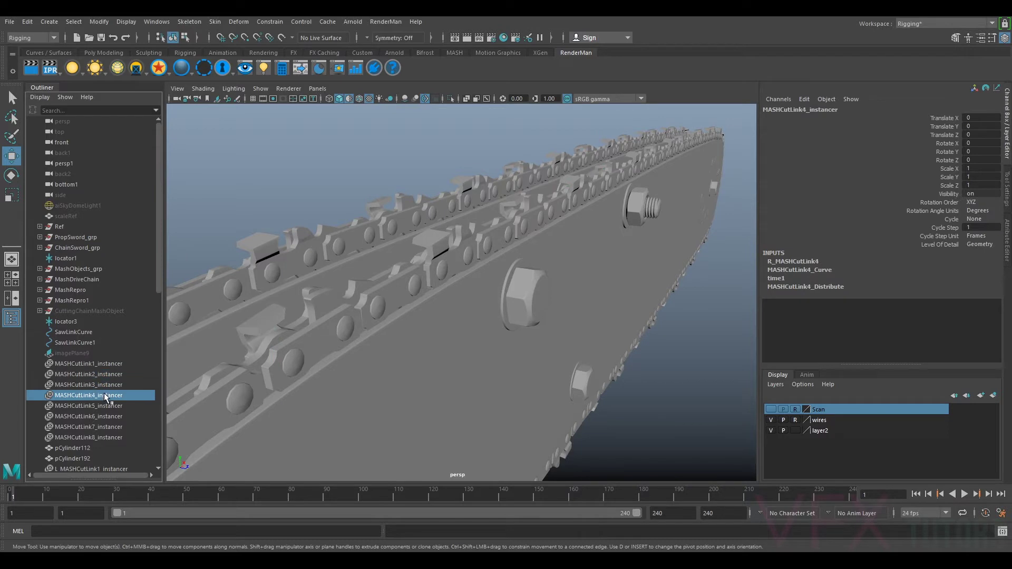
- Examine how the cutting chain runs along the blade from the drive motors to the rounded tip
{"action": "left_click_drag", "start_coordinate": [532, 329], "coordinate": [468, 327], "text": "alt"}
{"action": "scroll", "coordinate": [467, 327], "scroll_direction": "down", "scroll_amount": 5}
{"action": "middle_click_drag", "start_coordinate": [467, 327], "coordinate": [633, 353], "text": "alt"}
{"action": "left_click_drag", "start_coordinate": [427, 374], "coordinate": [296, 286], "text": "alt"}
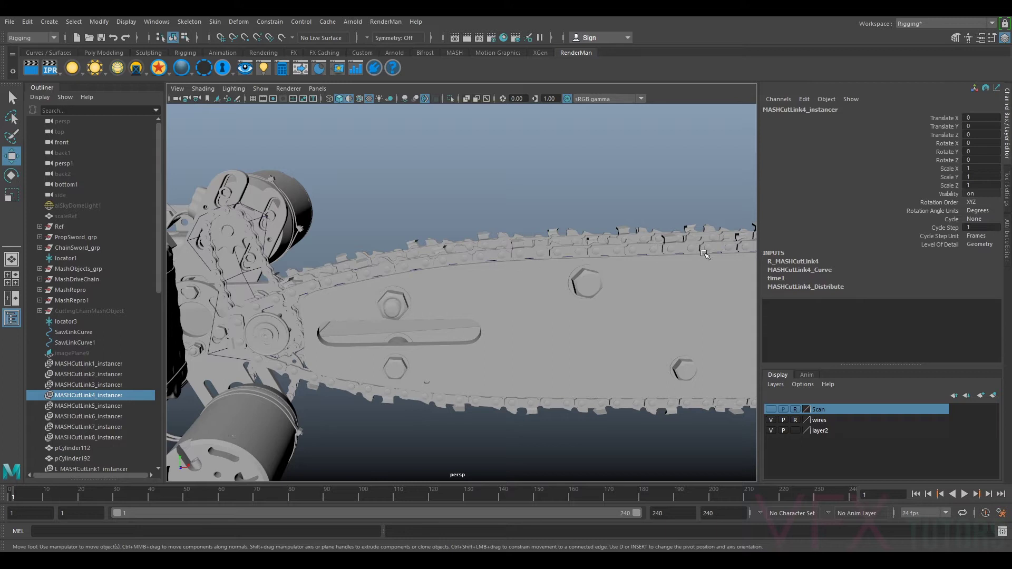
{"action": "scroll", "coordinate": [625, 266], "scroll_direction": "up", "scroll_amount": 3}
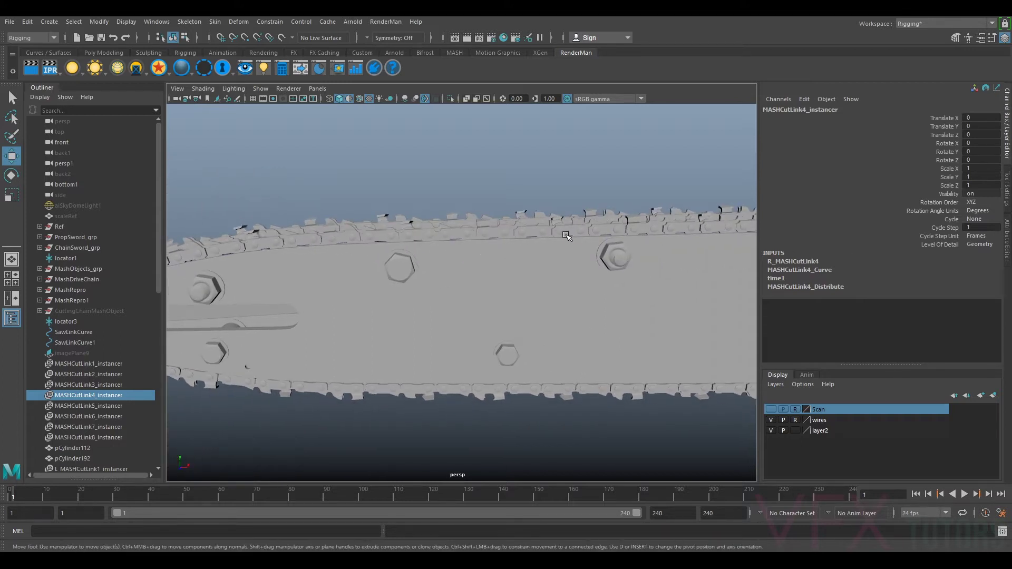
{"action": "scroll", "coordinate": [617, 234], "scroll_direction": "down", "scroll_amount": 3}
{"action": "middle_click_drag", "start_coordinate": [692, 247], "coordinate": [420, 217], "text": "alt"}
{"action": "left_click_drag", "start_coordinate": [734, 288], "coordinate": [716, 282], "text": "alt"}
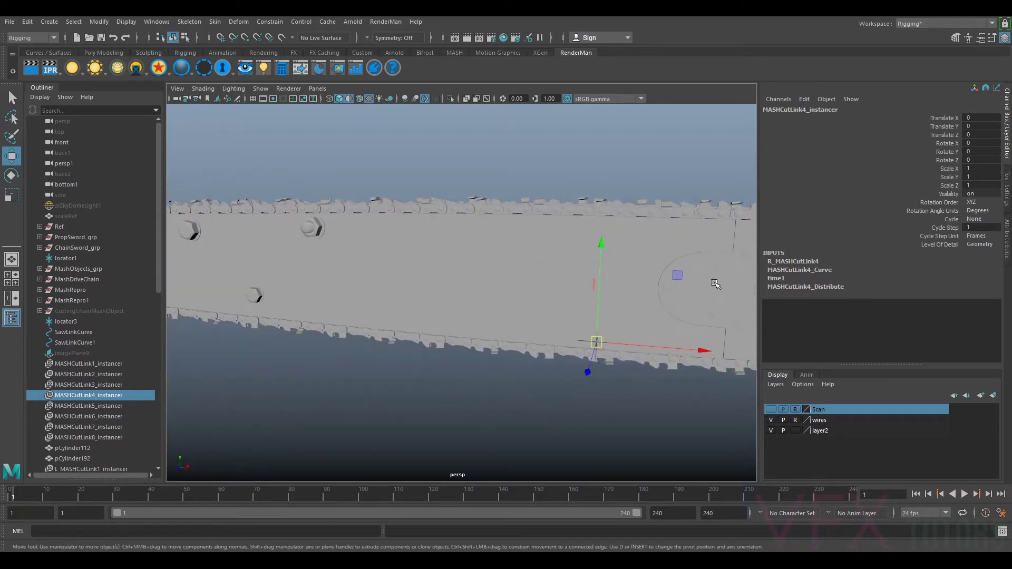
{"action": "scroll", "coordinate": [718, 275], "scroll_direction": "down", "scroll_amount": 3}
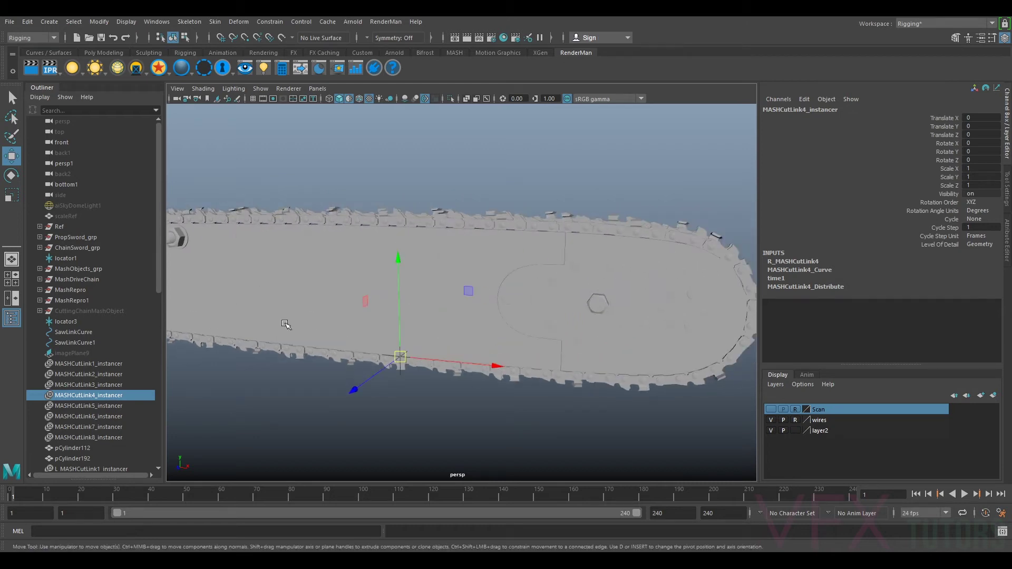
- Unhide the CuttingChainMashObject group and expand it to list its link geometry
{"action": "left_click", "coordinate": [81, 310]}
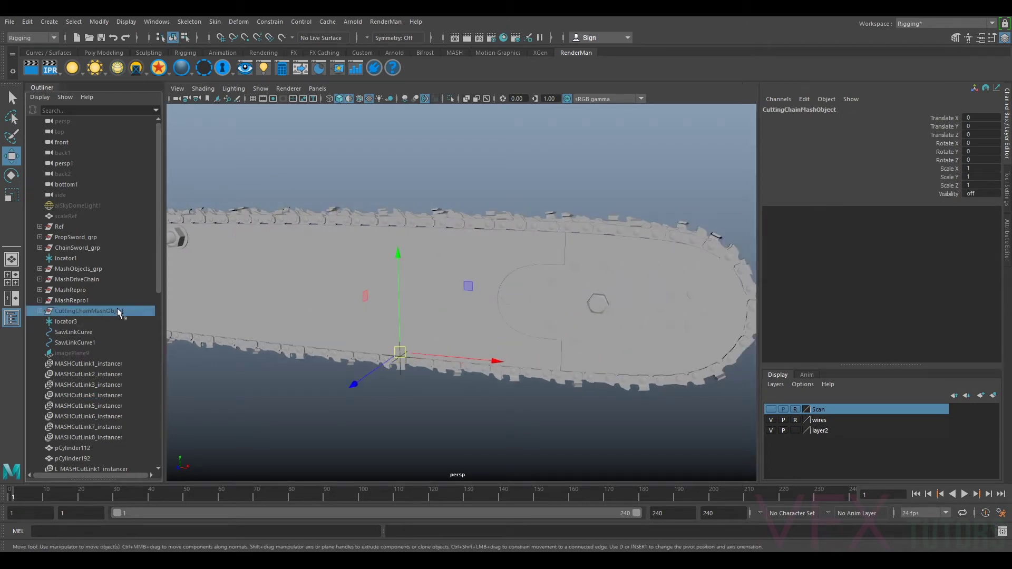
{"action": "key", "text": "h"}
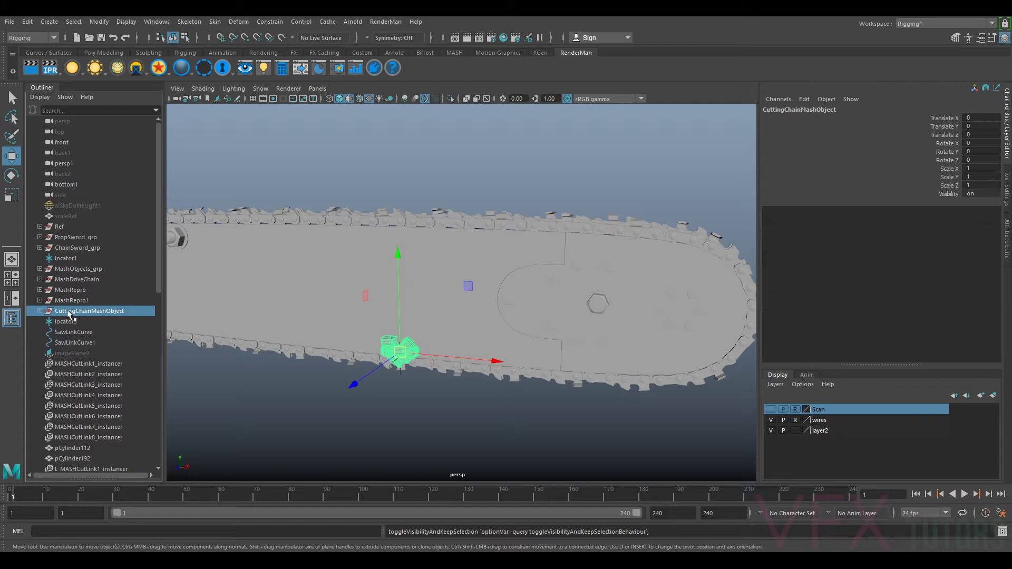
{"action": "left_click", "coordinate": [39, 311]}
- Select CutLink1_geo and CutLink2_geo in turn to compare them with the assembled chain, and collapse their group
{"action": "left_click", "coordinate": [79, 322]}
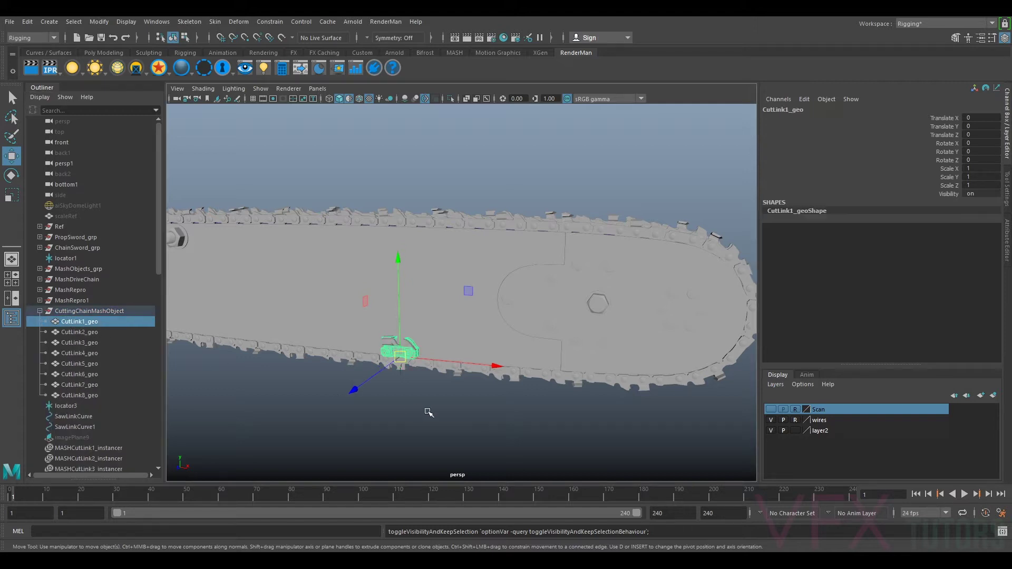
{"action": "left_click_drag", "start_coordinate": [425, 409], "coordinate": [450, 407], "text": "alt"}
{"action": "scroll", "coordinate": [395, 262], "scroll_direction": "up", "scroll_amount": 2}
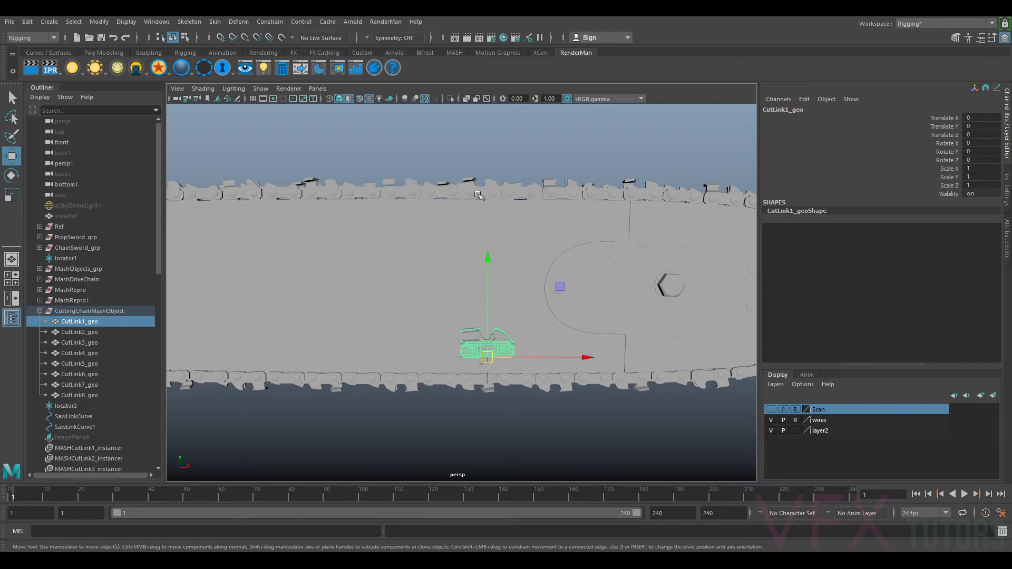
{"action": "left_click_drag", "start_coordinate": [517, 193], "coordinate": [511, 246], "text": "alt"}
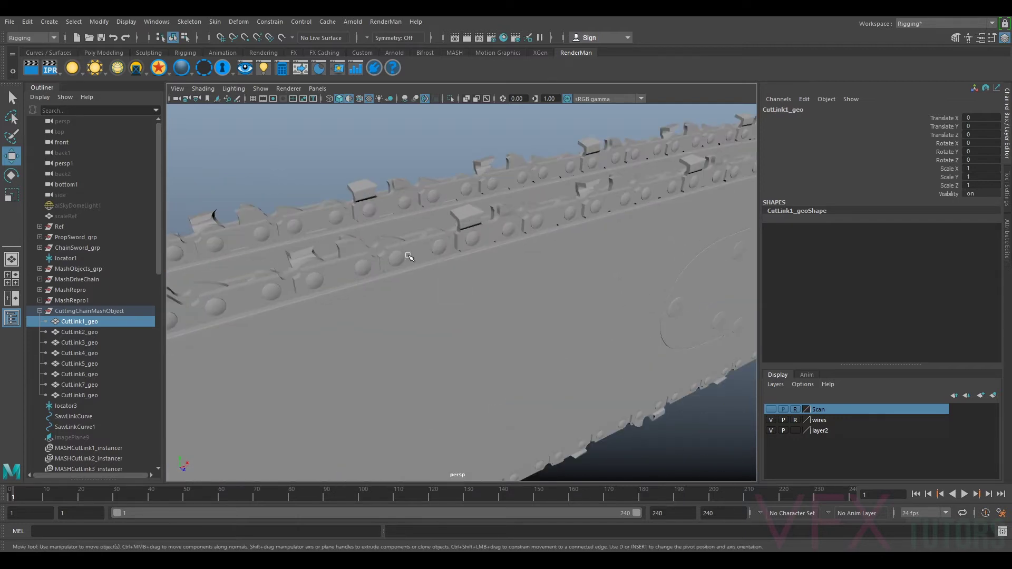
{"action": "left_click", "coordinate": [90, 334]}
{"action": "scroll", "coordinate": [528, 295], "scroll_direction": "down", "scroll_amount": 5}
{"action": "left_click_drag", "start_coordinate": [669, 295], "coordinate": [533, 254], "text": "alt"}
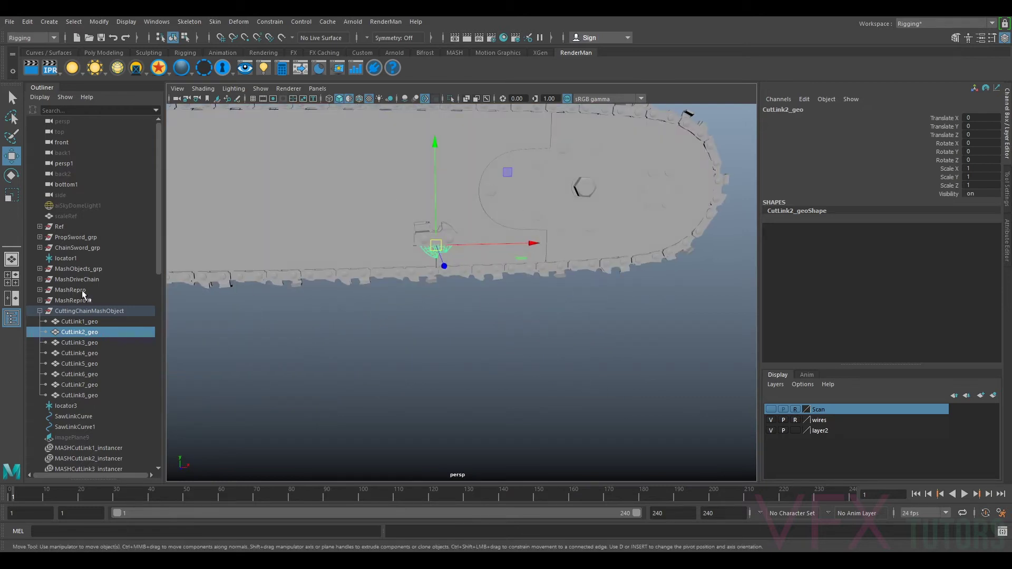
{"action": "left_click", "coordinate": [41, 311]}
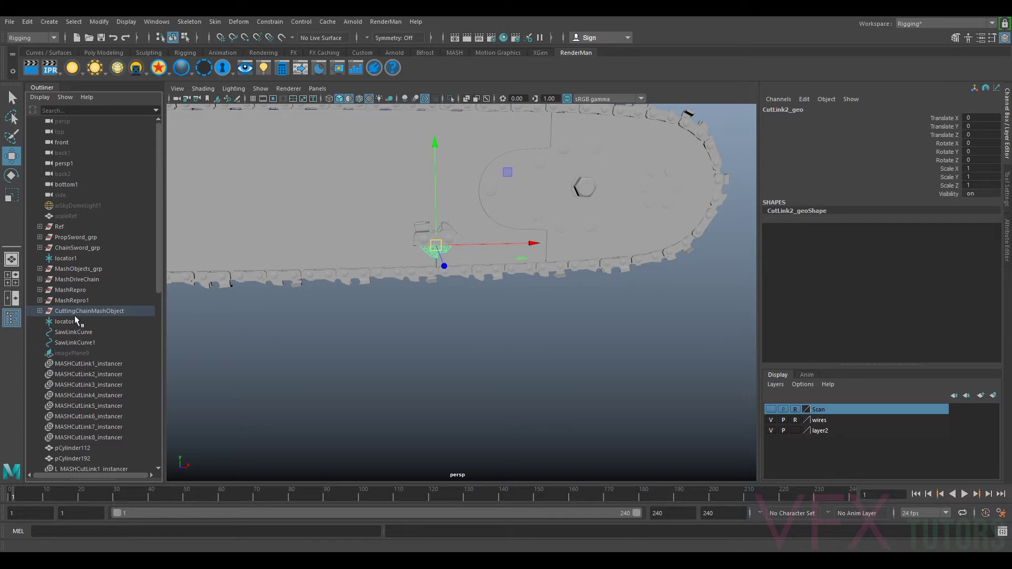
- Unhide imagePlane9 and compare the chain reference picture with the modelled cutting link CutLink1_geo
{"action": "left_click", "coordinate": [74, 352]}
{"action": "key", "text": "shift+h"}
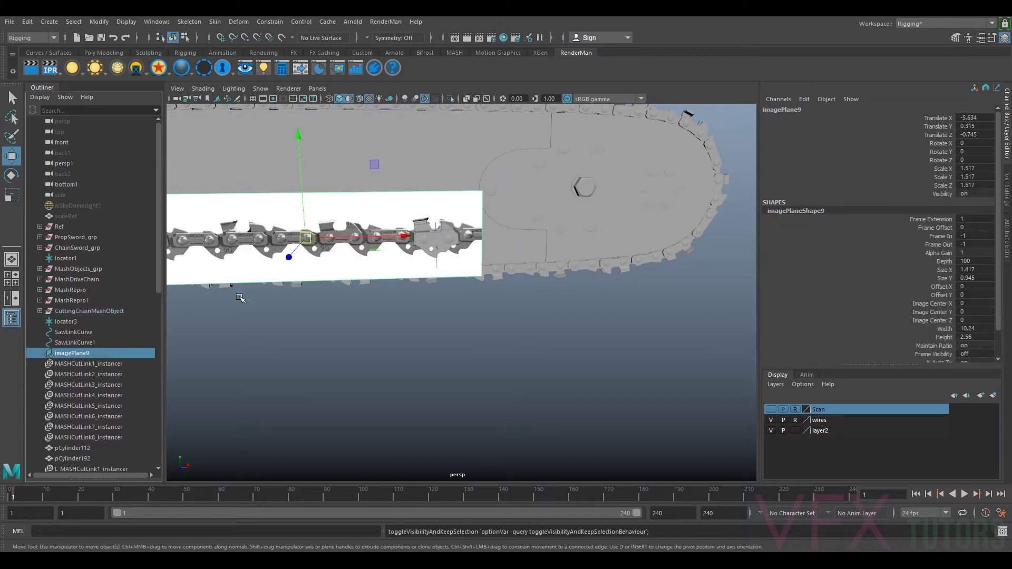
{"action": "scroll", "coordinate": [411, 313], "scroll_direction": "up", "scroll_amount": 3}
{"action": "scroll", "coordinate": [411, 316], "scroll_direction": "up", "scroll_amount": 4}
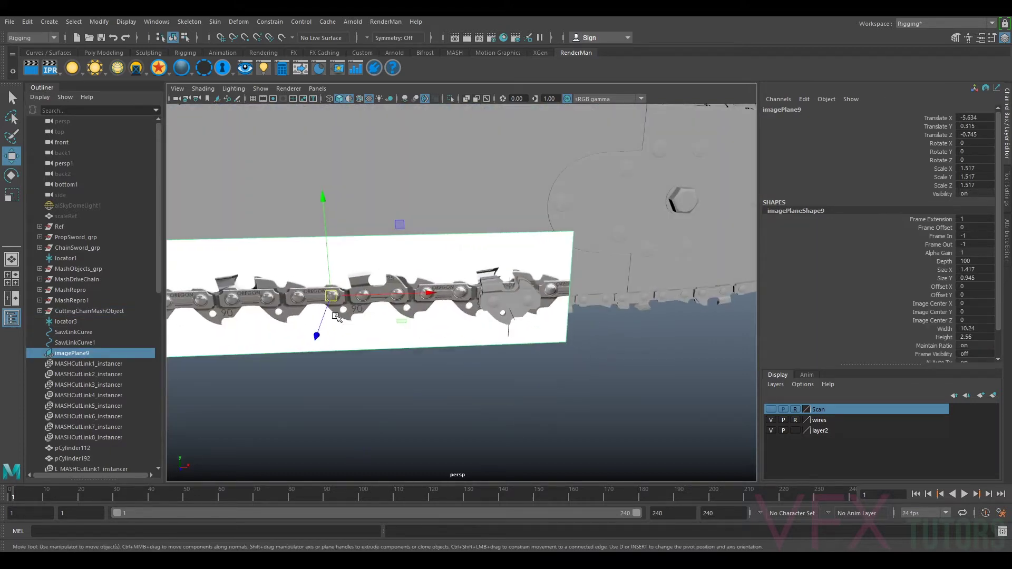
{"action": "scroll", "coordinate": [482, 316], "scroll_direction": "up", "scroll_amount": 3}
{"action": "left_click_drag", "start_coordinate": [482, 316], "coordinate": [420, 259], "text": "alt"}
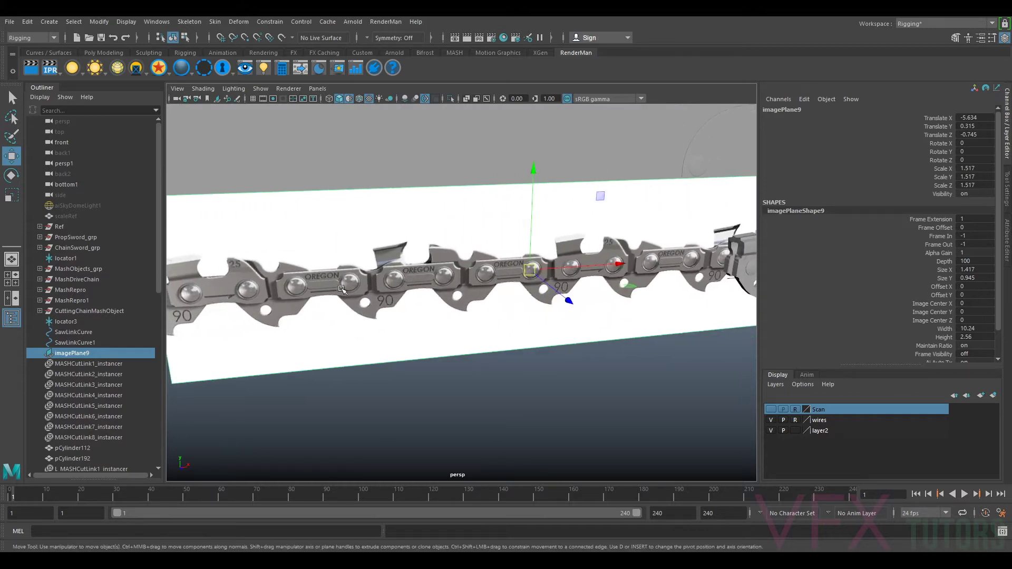
{"action": "left_click_drag", "start_coordinate": [245, 293], "coordinate": [716, 283], "text": "alt"}
{"action": "left_click", "coordinate": [608, 271]}
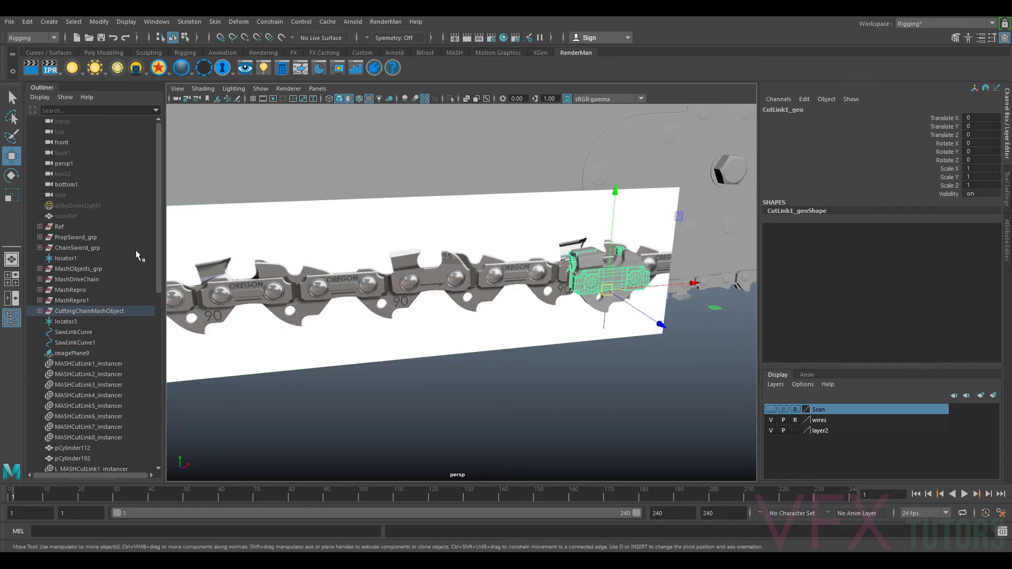
- Hide the ChainSword_grp group so the reference image and the chain stand free of the blade
{"action": "left_click", "coordinate": [85, 247]}
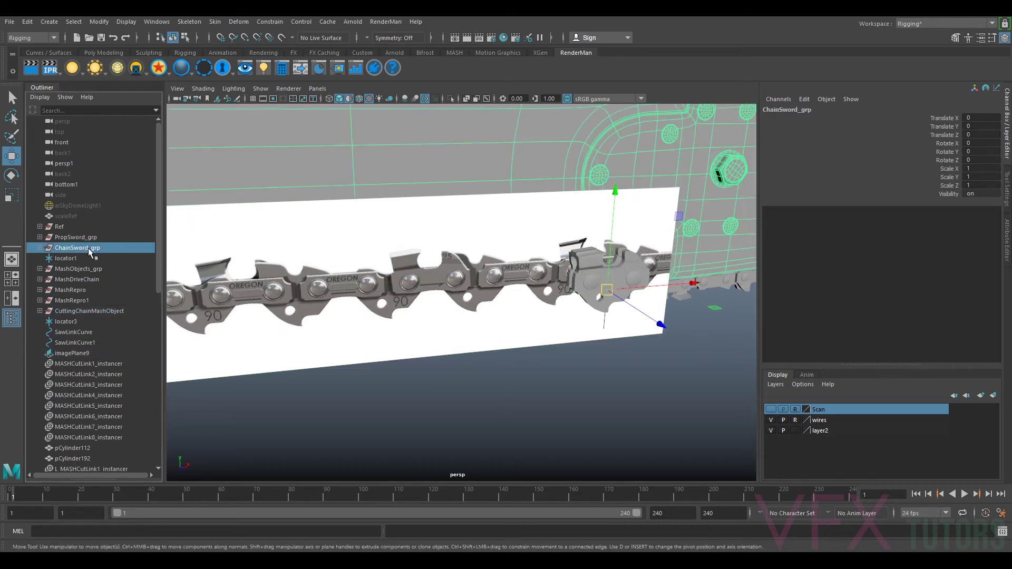
{"action": "key", "text": "h"}
{"action": "scroll", "coordinate": [382, 239], "scroll_direction": "down", "scroll_amount": 6}
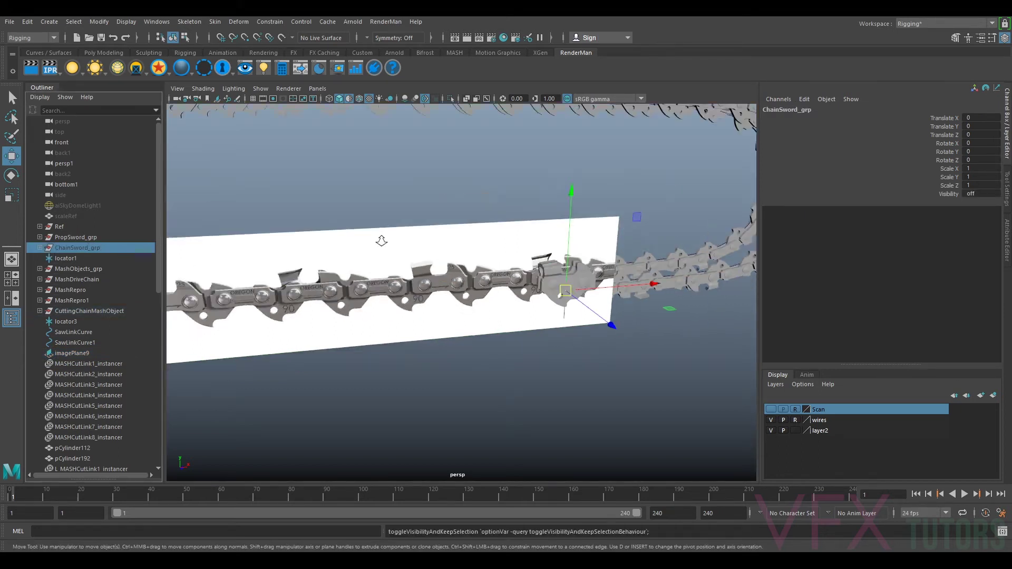
{"action": "left_click_drag", "start_coordinate": [390, 242], "coordinate": [379, 232], "text": "alt"}
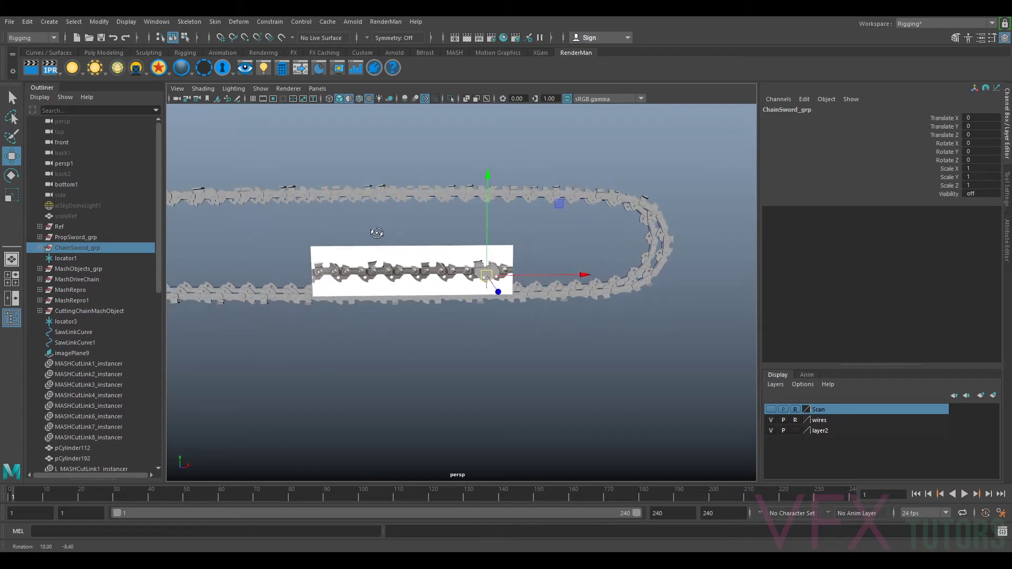
- Switch the viewport to the front orthographic camera, turn off its resolution gate and frame the modelled link on the reference image
{"action": "left_click", "coordinate": [318, 89]}
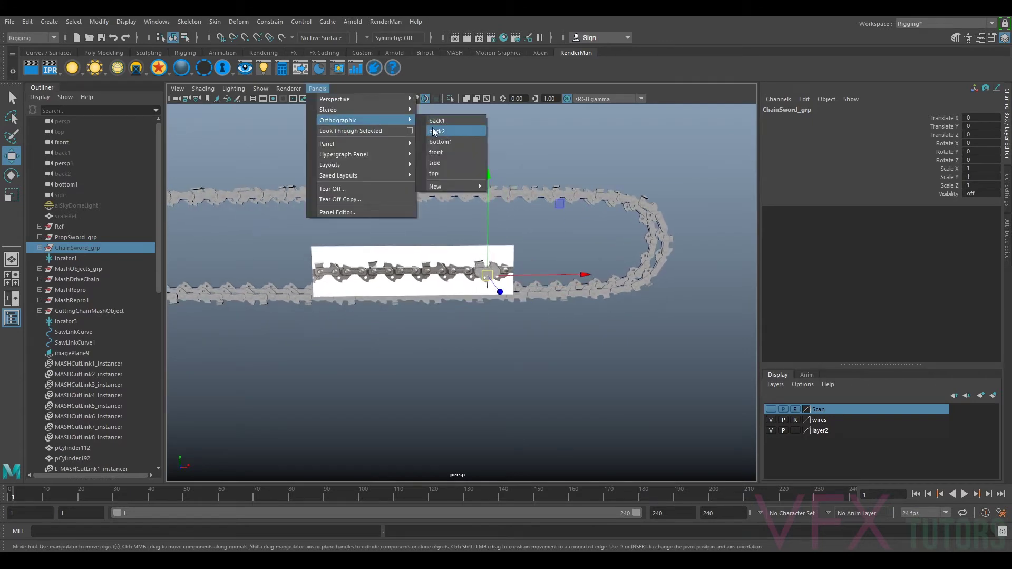
{"action": "left_click", "coordinate": [445, 153]}
{"action": "scroll", "coordinate": [585, 273], "scroll_direction": "up", "scroll_amount": 5}
{"action": "middle_click_drag", "start_coordinate": [639, 266], "coordinate": [360, 233], "text": "alt"}
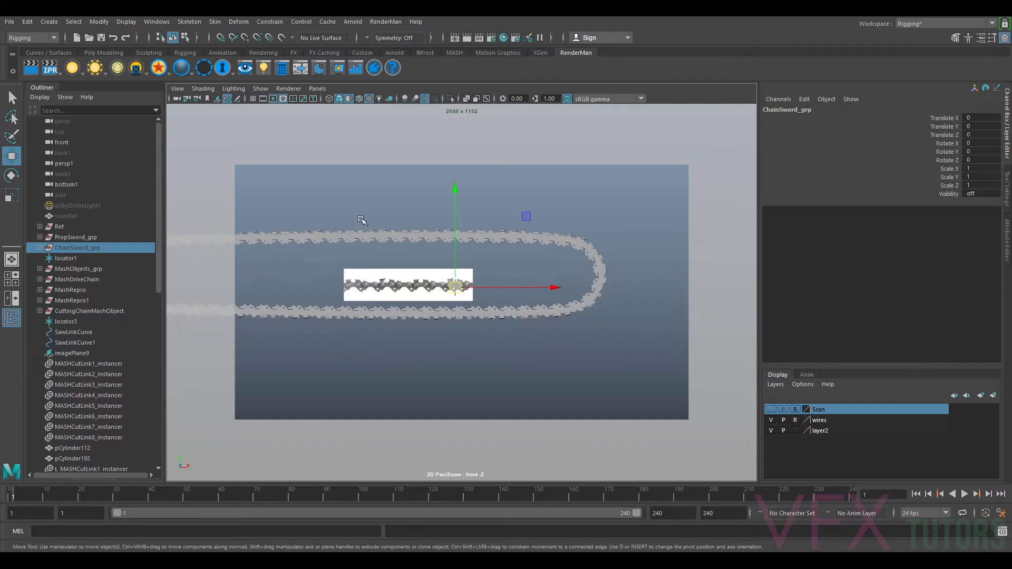
{"action": "left_click", "coordinate": [283, 99]}
{"action": "scroll", "coordinate": [503, 270], "scroll_direction": "up", "scroll_amount": 10}
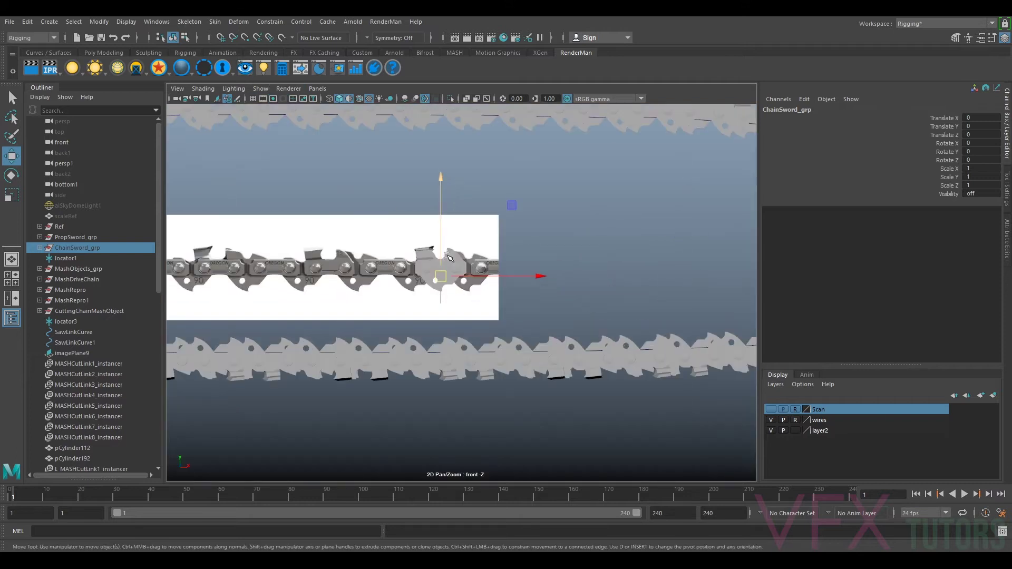
{"action": "scroll", "coordinate": [503, 270], "scroll_direction": "up", "scroll_amount": 3}
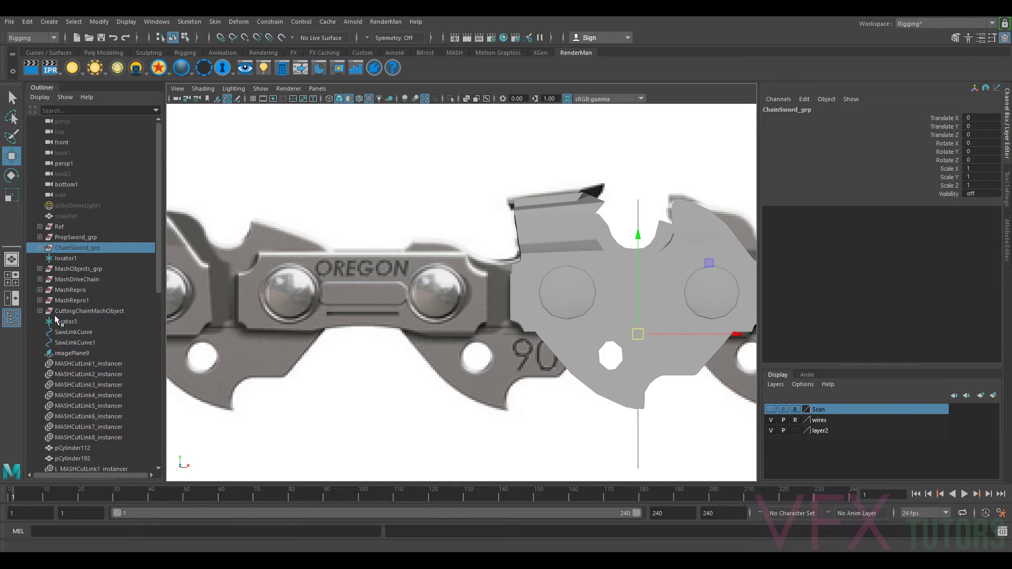
- Move CutLink1_geo along X to about -8.24, over the matching cutter link in the reference image
{"action": "left_click", "coordinate": [40, 311]}
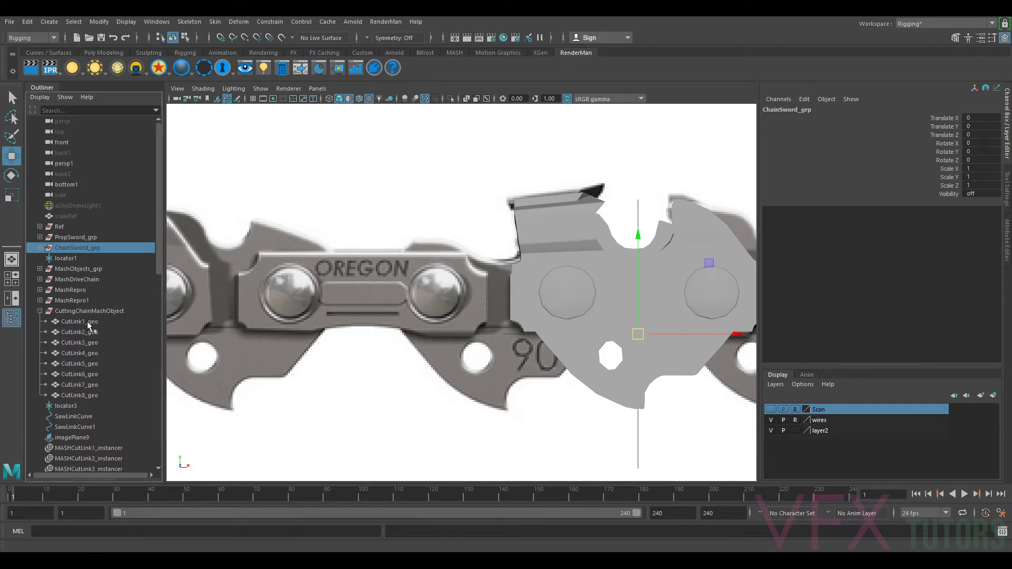
{"action": "left_click", "coordinate": [79, 322]}
{"action": "scroll", "coordinate": [469, 296], "scroll_direction": "down", "scroll_amount": 5}
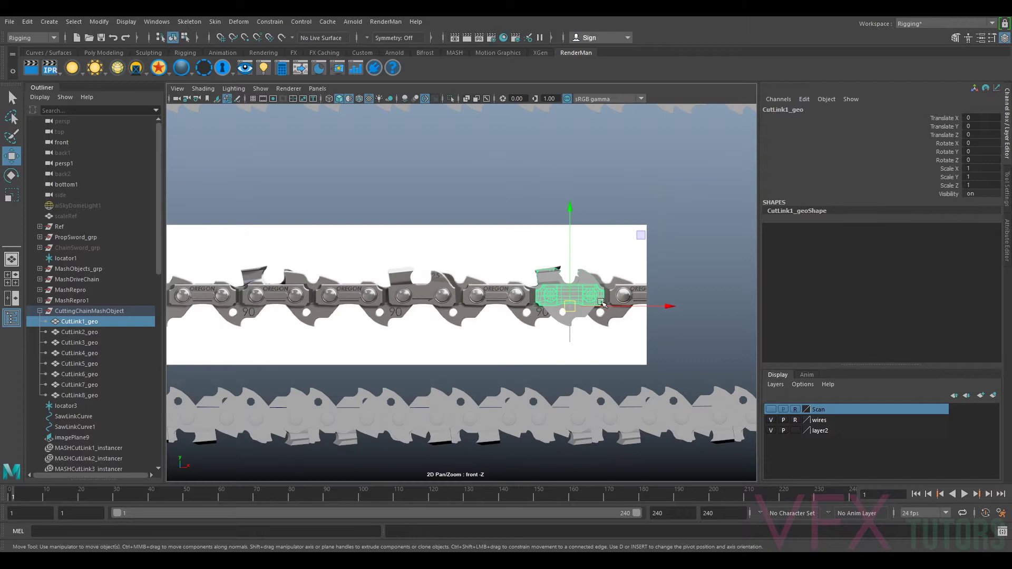
{"action": "scroll", "coordinate": [596, 309], "scroll_direction": "up", "scroll_amount": 4}
{"action": "left_click_drag", "start_coordinate": [680, 318], "coordinate": [398, 346]}
{"action": "middle_click_drag", "start_coordinate": [397, 346], "coordinate": [624, 343], "text": "alt"}
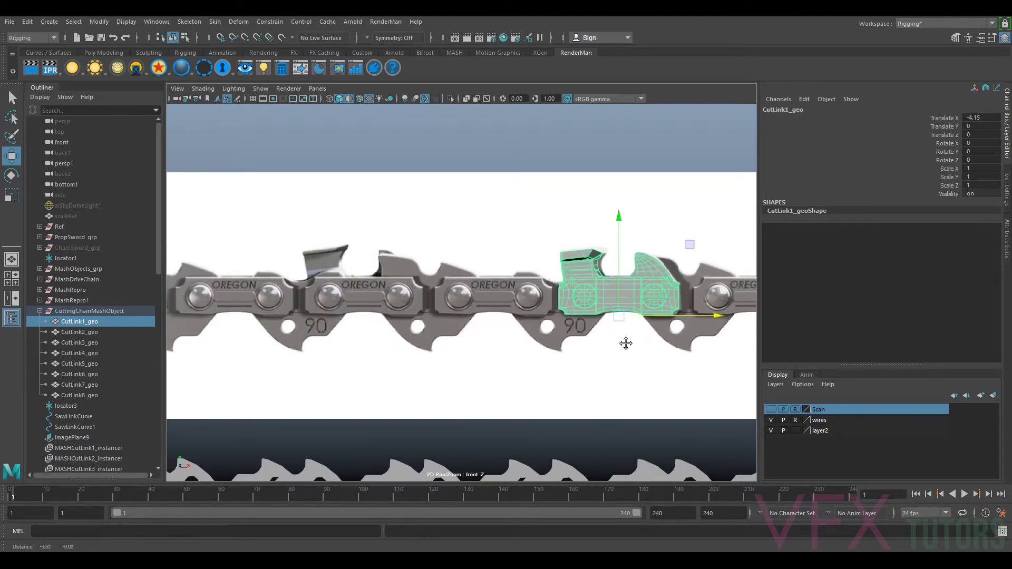
{"action": "mouse_move", "coordinate": [679, 317]}
{"action": "left_mouse_down"}
{"action": "mouse_move", "coordinate": [380, 318]}
{"action": "mouse_move", "coordinate": [419, 316]}
{"action": "left_mouse_up"}
- Enable Wireframe on Shaded and set the front view to Wireframe display so the reference shows through the links
{"action": "left_click", "coordinate": [199, 89]}
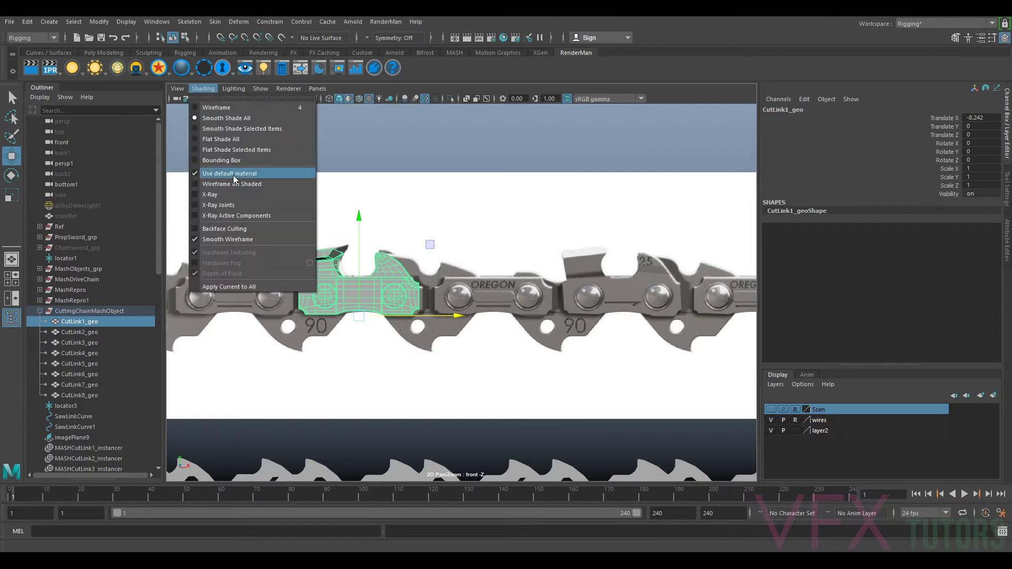
{"action": "left_click", "coordinate": [233, 185]}
{"action": "left_click", "coordinate": [202, 89]}
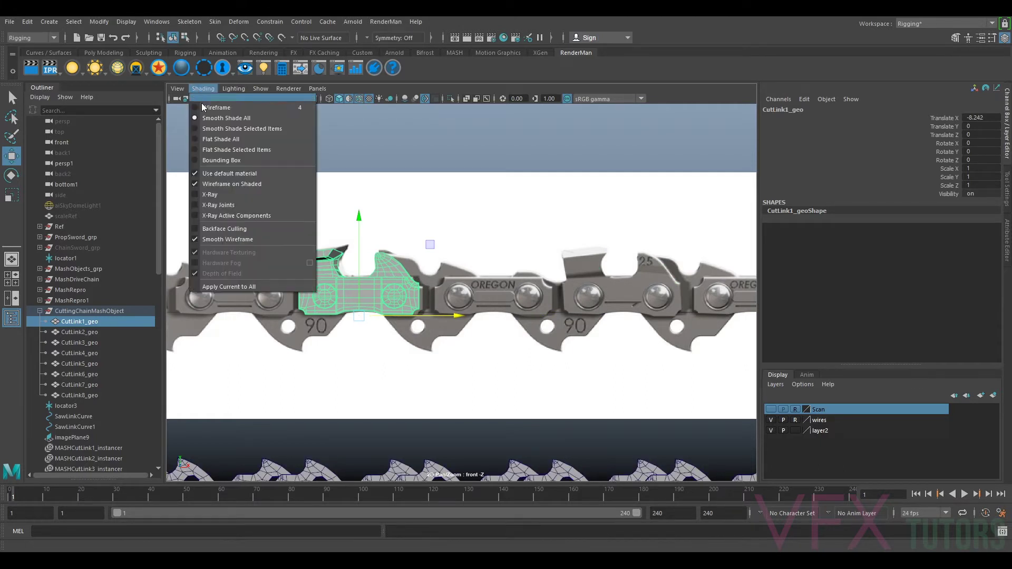
{"action": "left_click", "coordinate": [226, 111]}
{"action": "middle_click_drag", "start_coordinate": [645, 300], "coordinate": [605, 280], "text": "alt"}
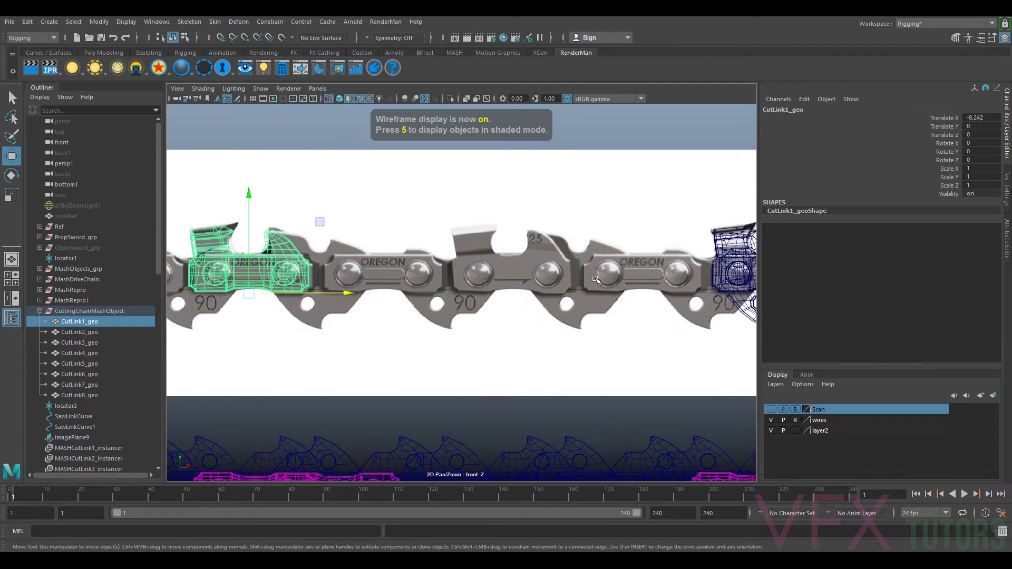
- Move CutLink2_geo along X to about -5.10 and CutLink3_geo to about -6.11, over their matching links in the reference image
{"action": "scroll", "coordinate": [595, 280], "scroll_direction": "down", "scroll_amount": 3}
{"action": "left_click", "coordinate": [79, 332]}
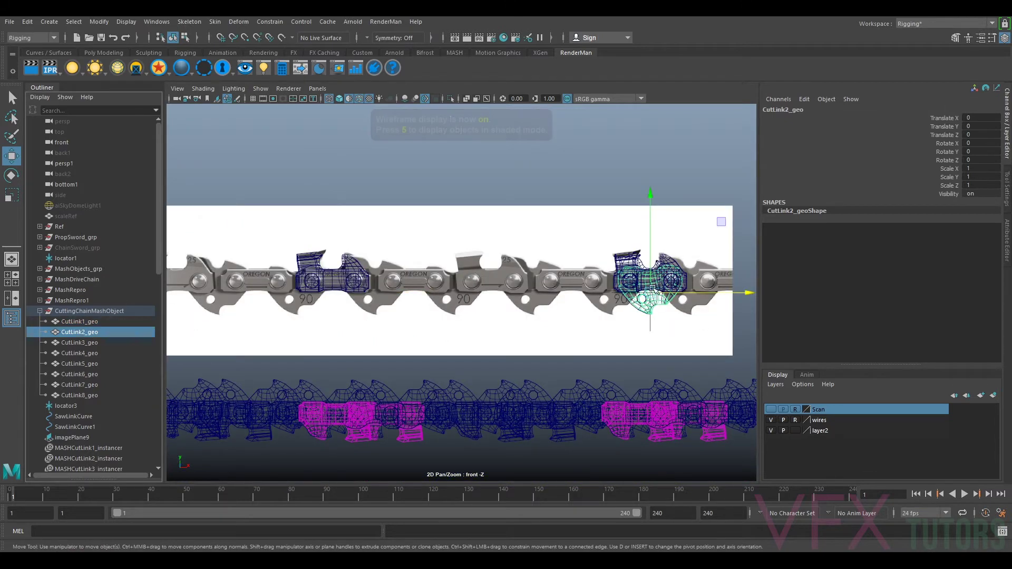
{"action": "left_click_drag", "start_coordinate": [654, 291], "coordinate": [481, 321]}
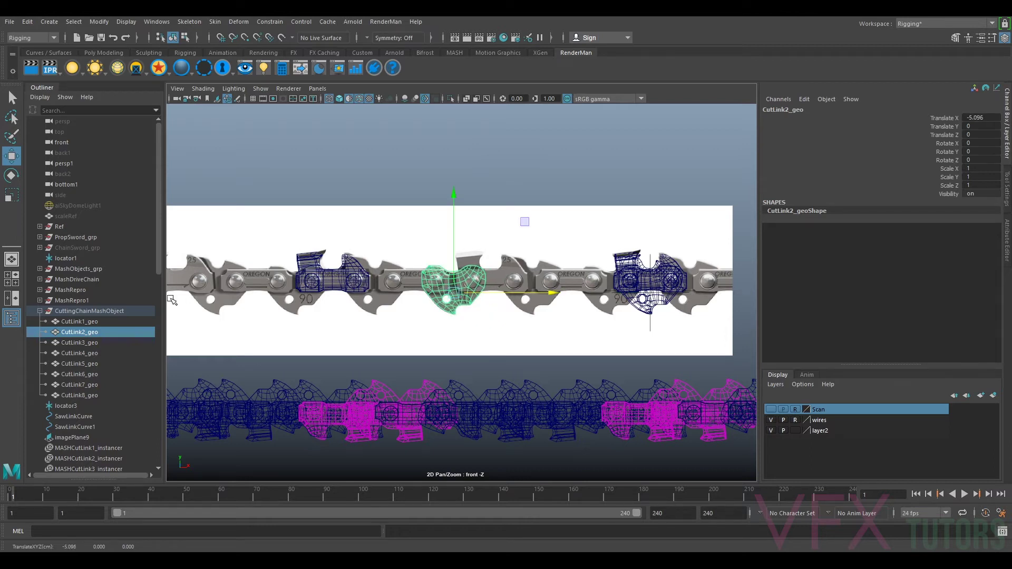
{"action": "left_click", "coordinate": [79, 343]}
{"action": "left_click_drag", "start_coordinate": [695, 294], "coordinate": [459, 306]}
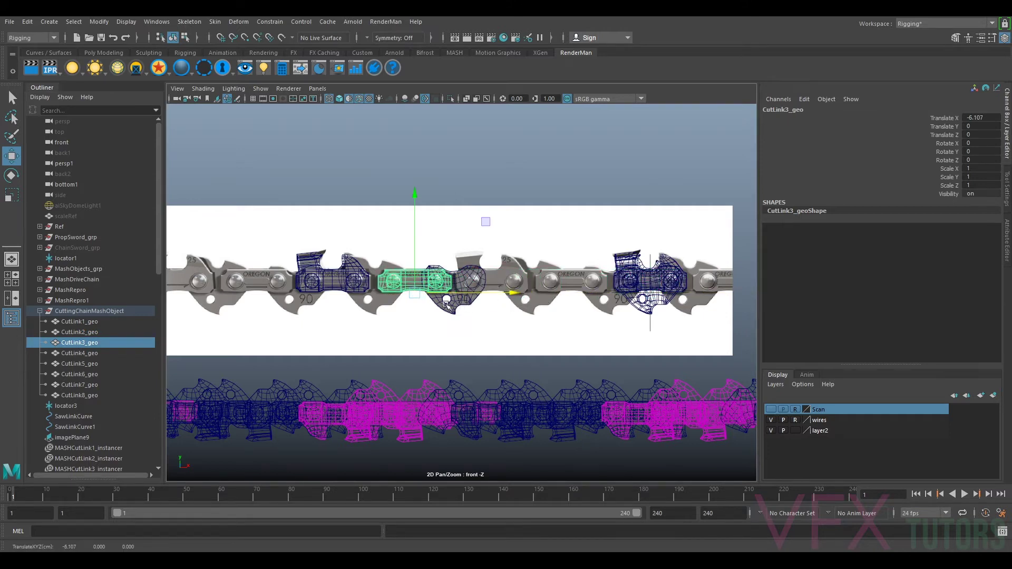
- Move CutLink4_geo along X to about -7.09, over the matching drive link beside CutLink1_geo in the reference
{"action": "left_click", "coordinate": [106, 353]}
{"action": "left_click_drag", "start_coordinate": [685, 294], "coordinate": [570, 300]}
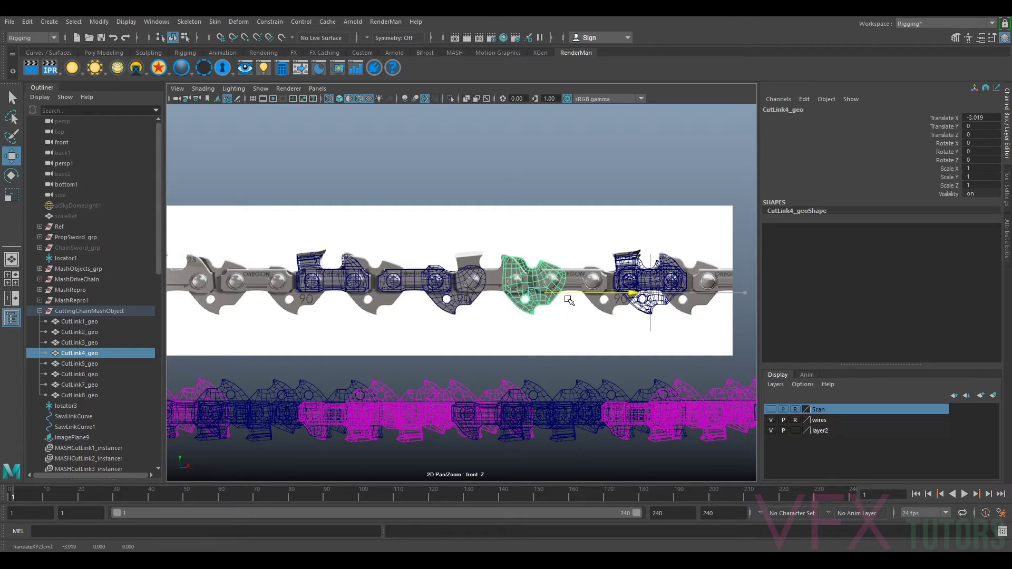
{"action": "left_click", "coordinate": [569, 300]}
{"action": "left_click", "coordinate": [569, 303]}
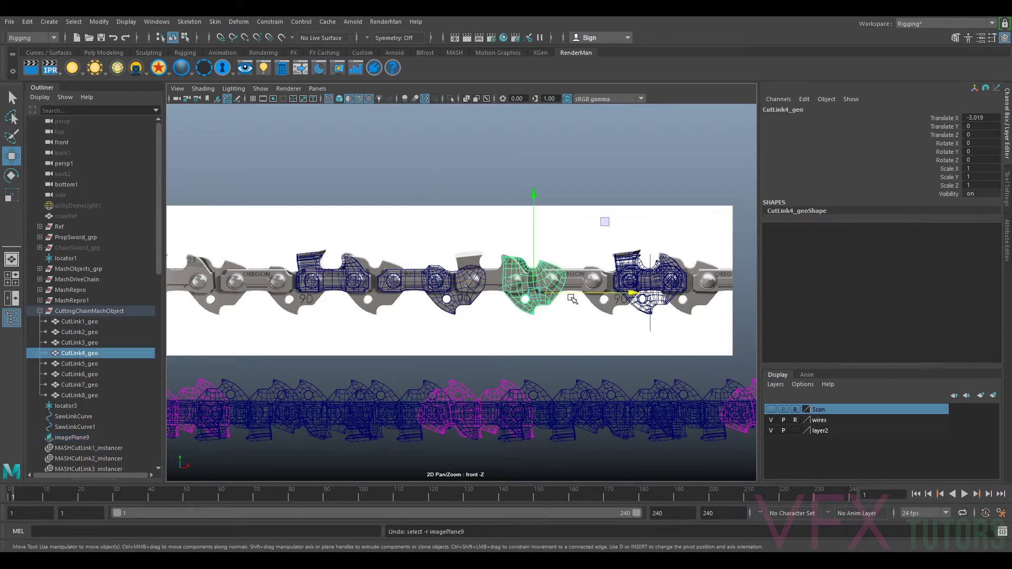
{"action": "left_click_drag", "start_coordinate": [588, 294], "coordinate": [429, 302]}
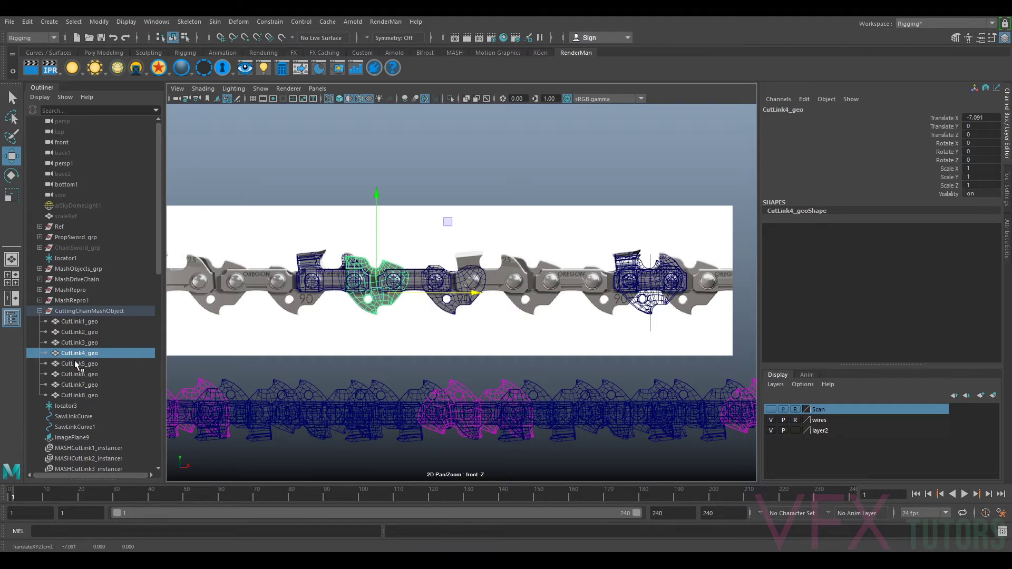
- Move CutLink5_geo along X to about -4.09 and CutLink6_geo to about -9.18, over their matching links in the reference
{"action": "left_click", "coordinate": [76, 364]}
{"action": "left_click_drag", "start_coordinate": [718, 295], "coordinate": [561, 302]}
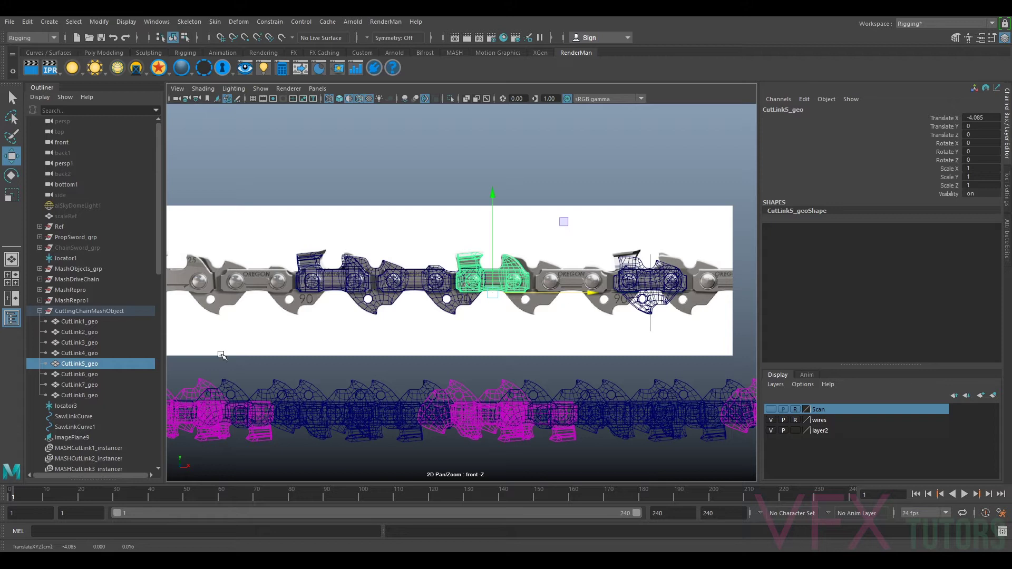
{"action": "left_click", "coordinate": [93, 374]}
{"action": "left_click_drag", "start_coordinate": [695, 301], "coordinate": [350, 310]}
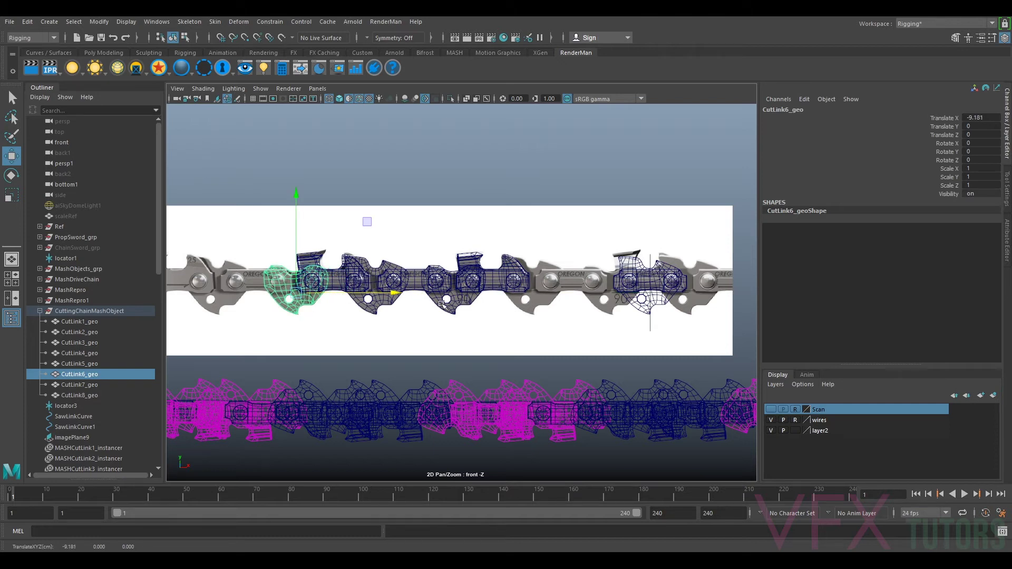
- Move CutLink7_geo along X to about -10.19 and CutLink8_geo to about -11.19 to complete the row of links over the reference
{"action": "left_click", "coordinate": [92, 386]}
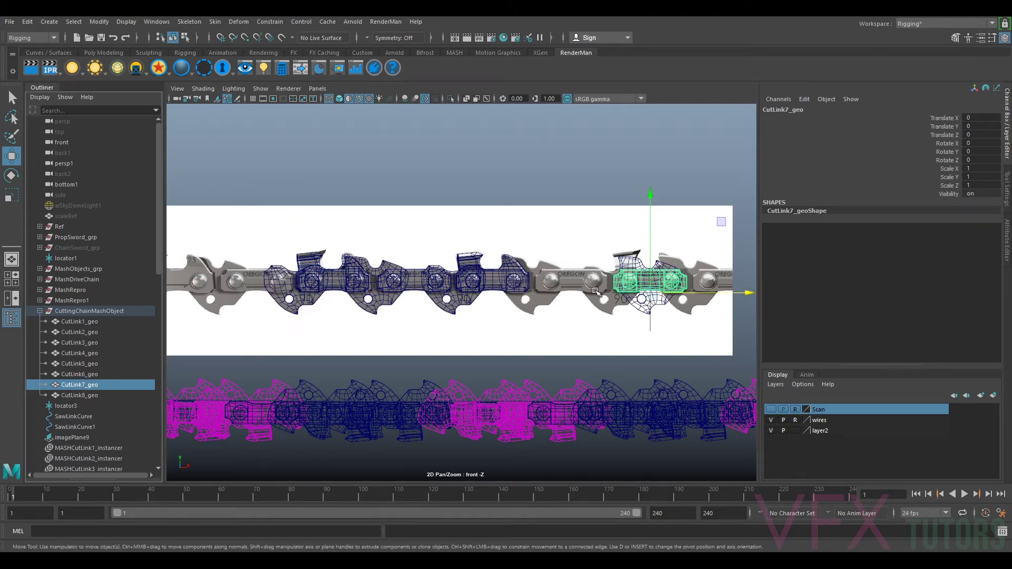
{"action": "left_click_drag", "start_coordinate": [678, 296], "coordinate": [288, 297]}
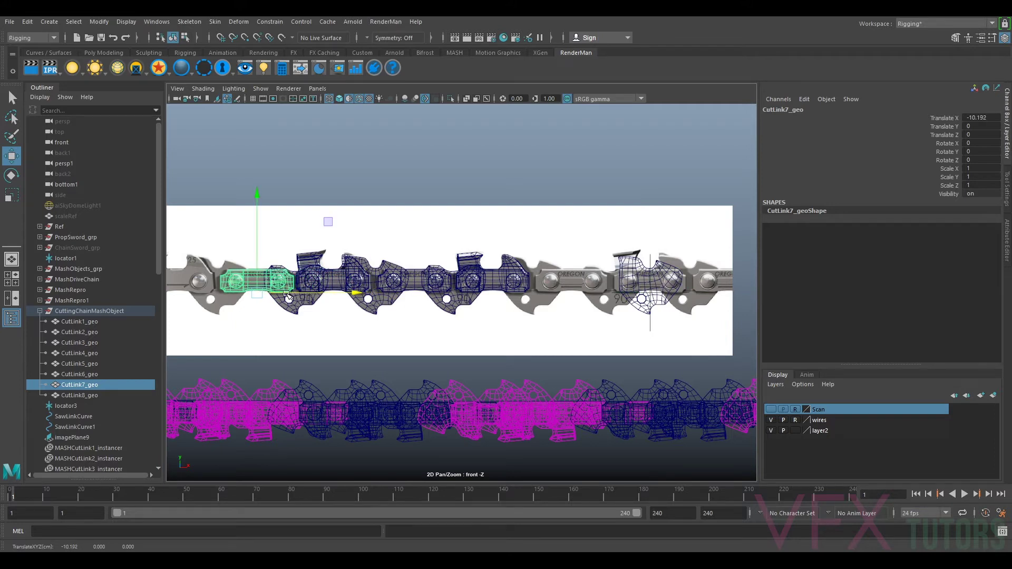
{"action": "left_click", "coordinate": [111, 393]}
{"action": "left_click_drag", "start_coordinate": [685, 286], "coordinate": [255, 307]}
- Inspect up close how the wireframe links fit the reference outlines and rivets, especially around CutLink2_geo
{"action": "middle_click_drag", "start_coordinate": [445, 244], "coordinate": [554, 253], "text": "alt"}
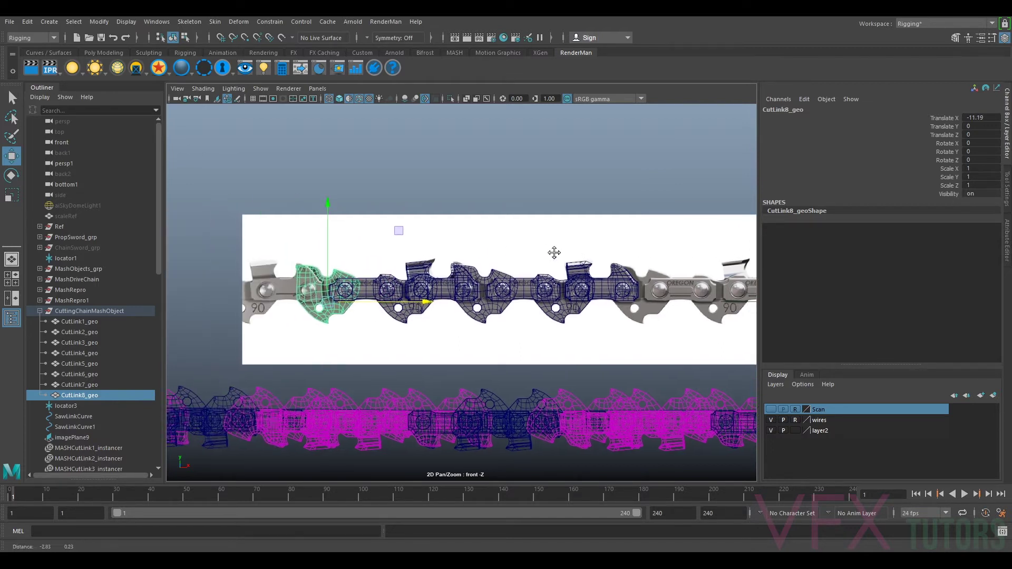
{"action": "scroll", "coordinate": [554, 253], "scroll_direction": "up", "scroll_amount": 2}
{"action": "middle_click_drag", "start_coordinate": [338, 282], "coordinate": [533, 195], "text": "alt"}
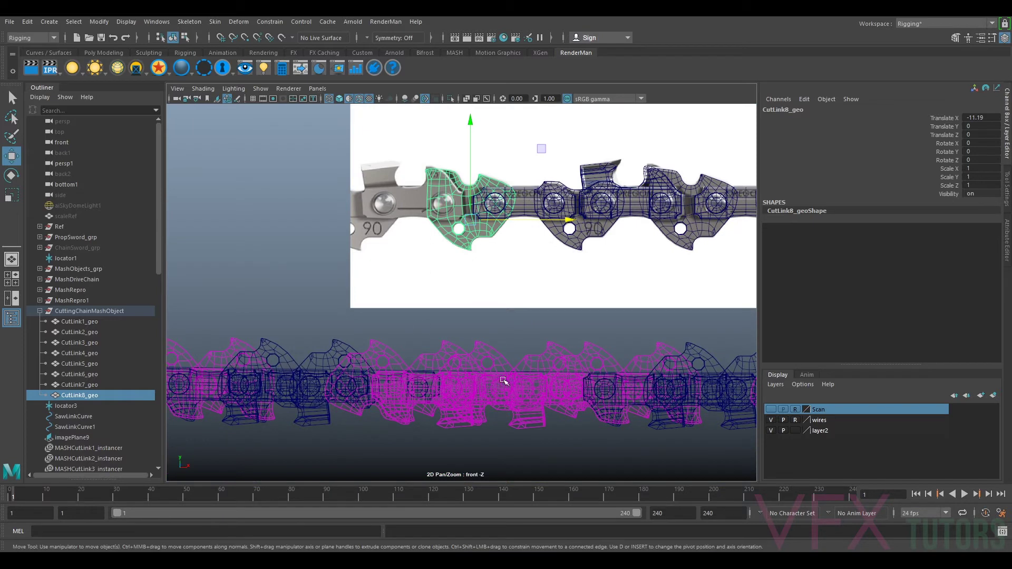
{"action": "scroll", "coordinate": [440, 306], "scroll_direction": "up", "scroll_amount": 2}
{"action": "scroll", "coordinate": [589, 273], "scroll_direction": "up", "scroll_amount": 4}
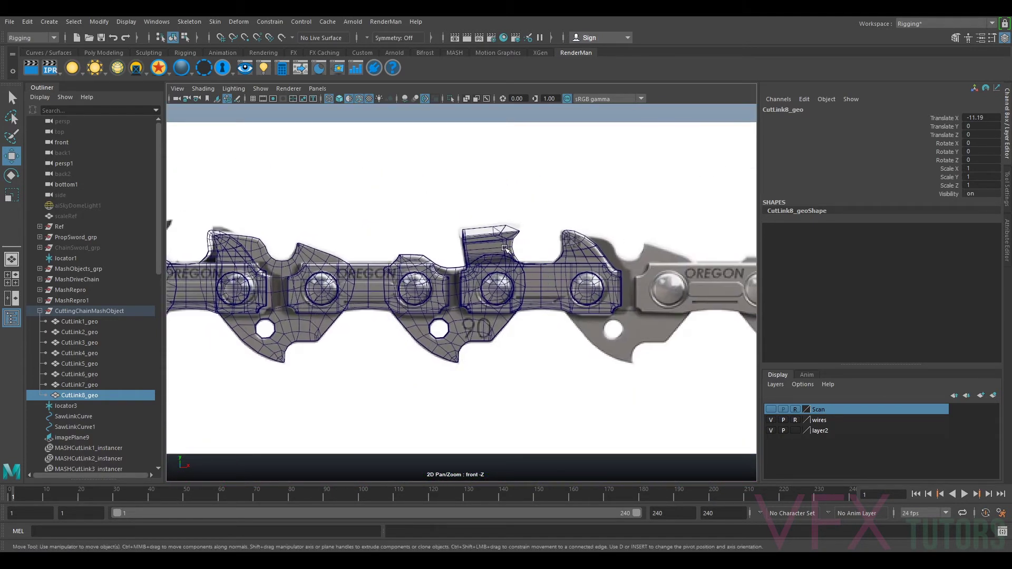
{"action": "scroll", "coordinate": [510, 294], "scroll_direction": "up", "scroll_amount": 2}
{"action": "left_click", "coordinate": [467, 365]}
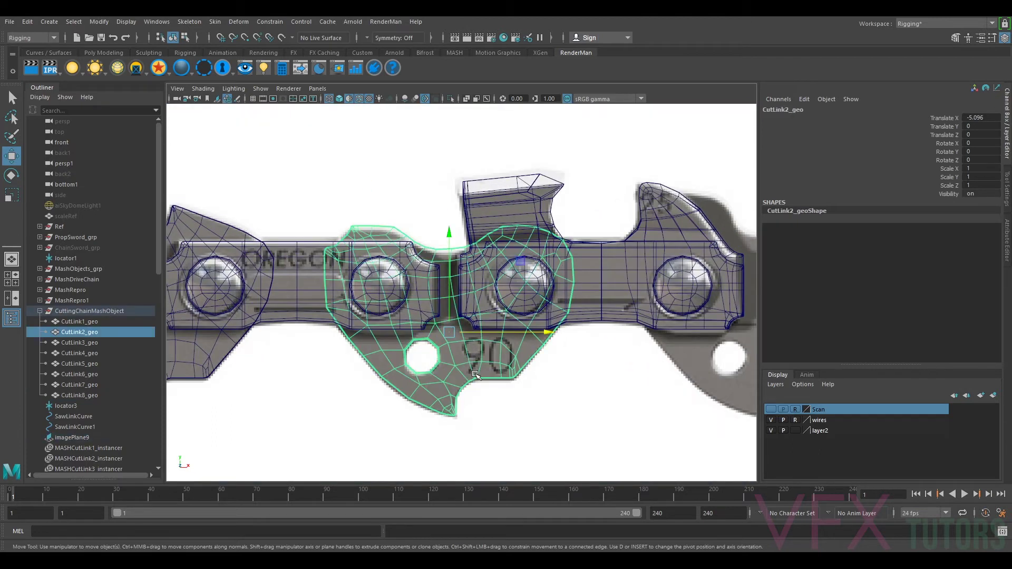
{"action": "scroll", "coordinate": [481, 362], "scroll_direction": "up", "scroll_amount": 1}
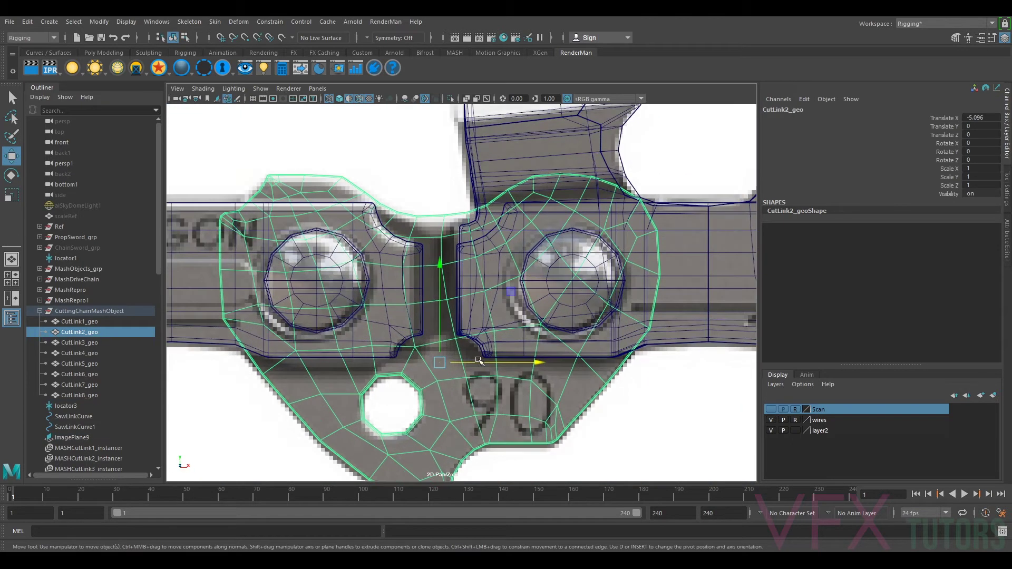
{"action": "scroll", "coordinate": [510, 285], "scroll_direction": "down", "scroll_amount": 5}
{"action": "scroll", "coordinate": [528, 287], "scroll_direction": "up", "scroll_amount": 4}
{"action": "middle_click_drag", "start_coordinate": [307, 311], "coordinate": [459, 312], "text": "alt"}
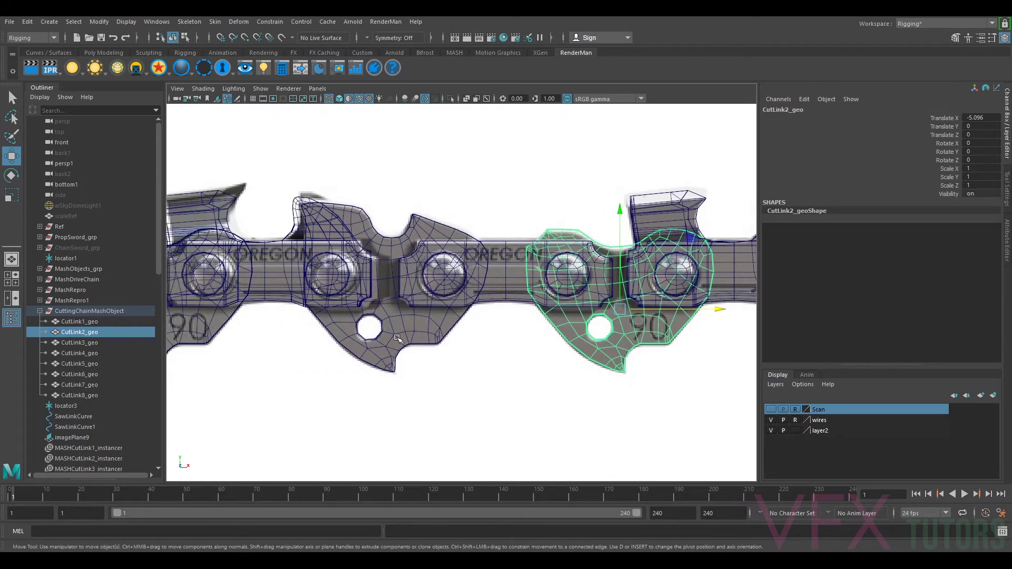
{"action": "middle_click_drag", "start_coordinate": [665, 252], "coordinate": [611, 259], "text": "alt"}
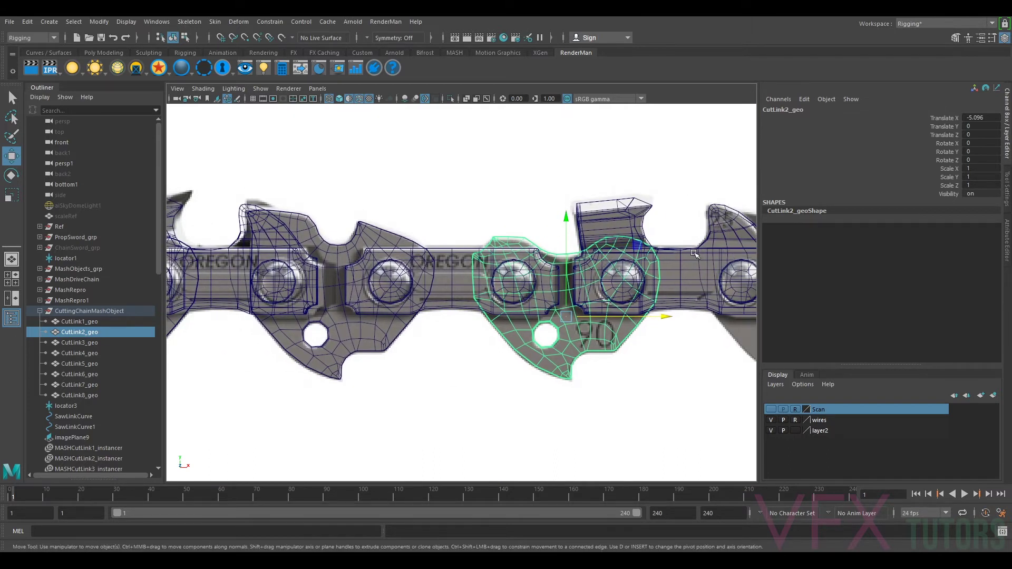
{"action": "mouse_move", "coordinate": [694, 254]}
{"action": "middle_mouse_down", "text": "alt"}
{"action": "mouse_move", "coordinate": [599, 257]}
{"action": "mouse_move", "coordinate": [694, 258]}
{"action": "middle_mouse_up", "text": "alt"}
- Examine the individual links from CutLink5_geo along the assembled row and compare their sequence with the repeating pattern in the reference
{"action": "left_click", "coordinate": [598, 259]}
{"action": "right_click_drag", "start_coordinate": [699, 260], "coordinate": [452, 296], "text": "alt"}
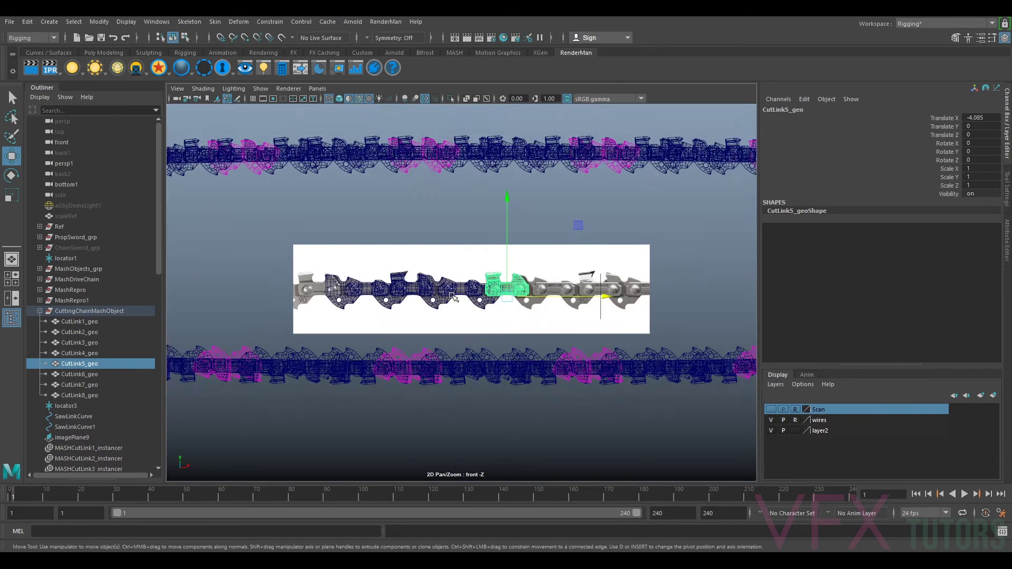
{"action": "scroll", "coordinate": [452, 297], "scroll_direction": "up", "scroll_amount": 3}
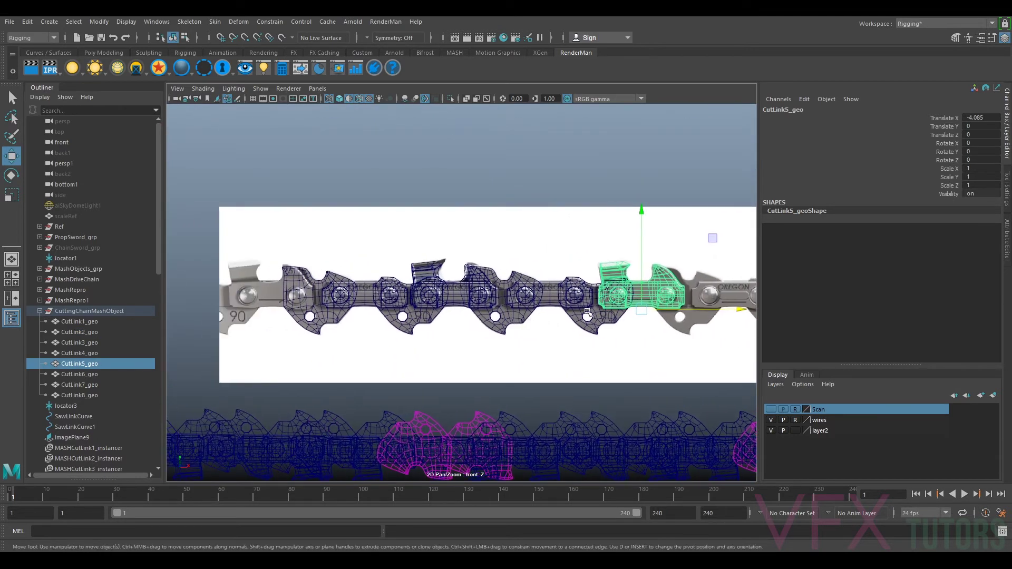
{"action": "left_click", "coordinate": [568, 317]}
{"action": "left_click", "coordinate": [522, 315]}
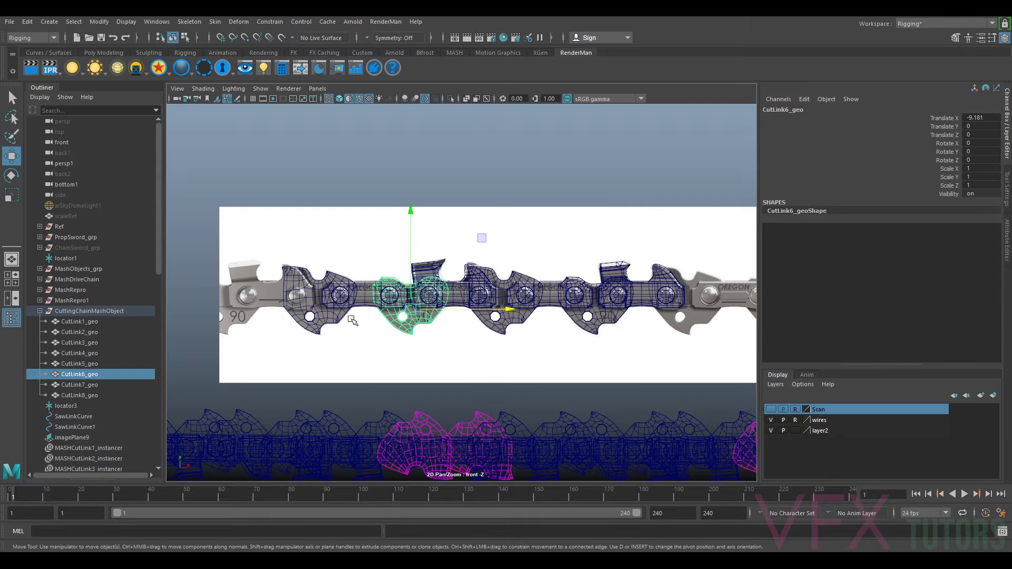
{"action": "left_click", "coordinate": [603, 321]}
{"action": "left_click", "coordinate": [383, 323]}
{"action": "left_click", "coordinate": [407, 323]}
{"action": "middle_click_drag", "start_coordinate": [630, 292], "coordinate": [472, 268], "text": "alt"}
{"action": "left_click", "coordinate": [634, 269]}
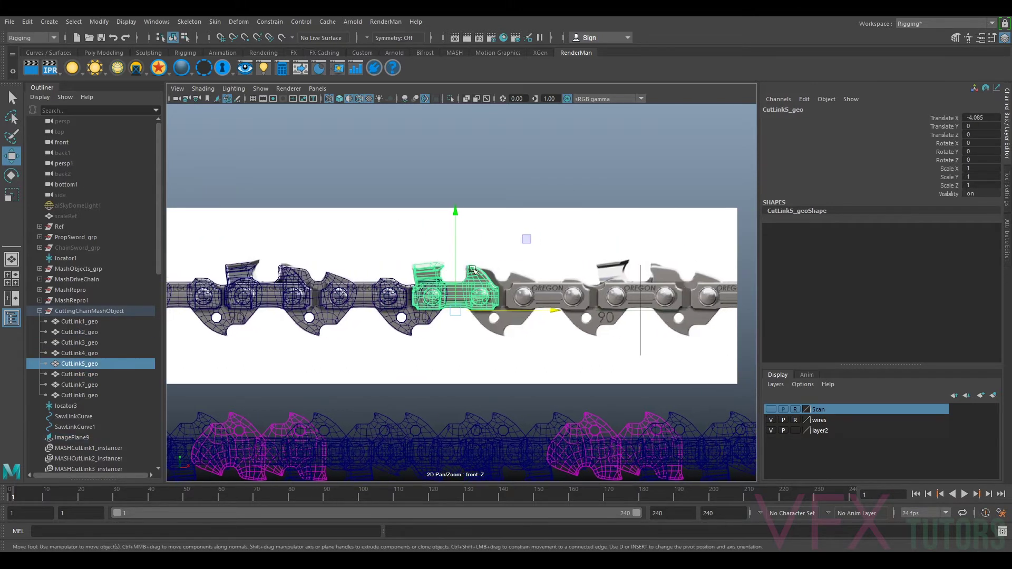
{"action": "middle_click_drag", "start_coordinate": [470, 377], "coordinate": [565, 374], "text": "alt"}
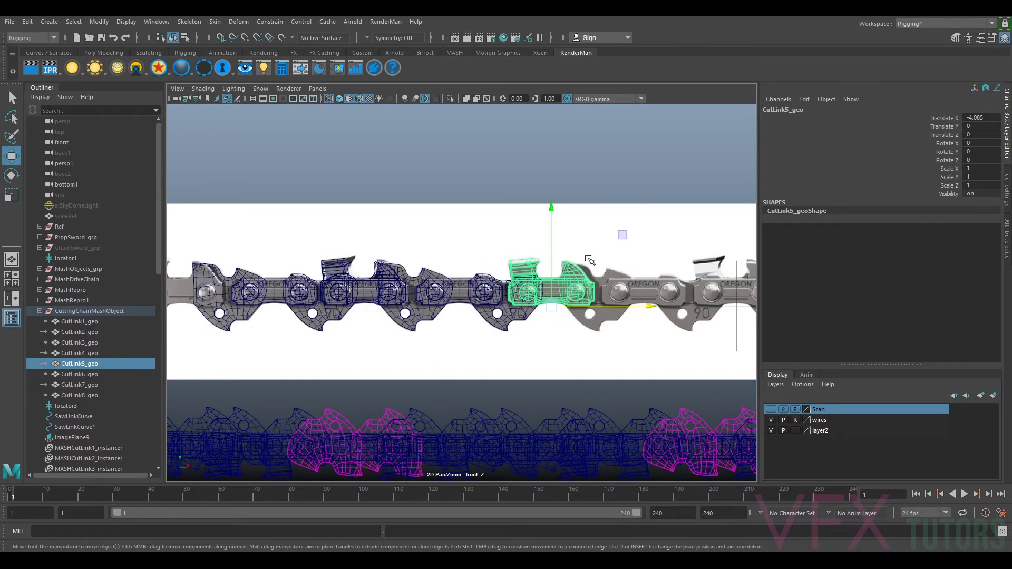
{"action": "scroll", "coordinate": [589, 259], "scroll_direction": "up", "scroll_amount": 2}
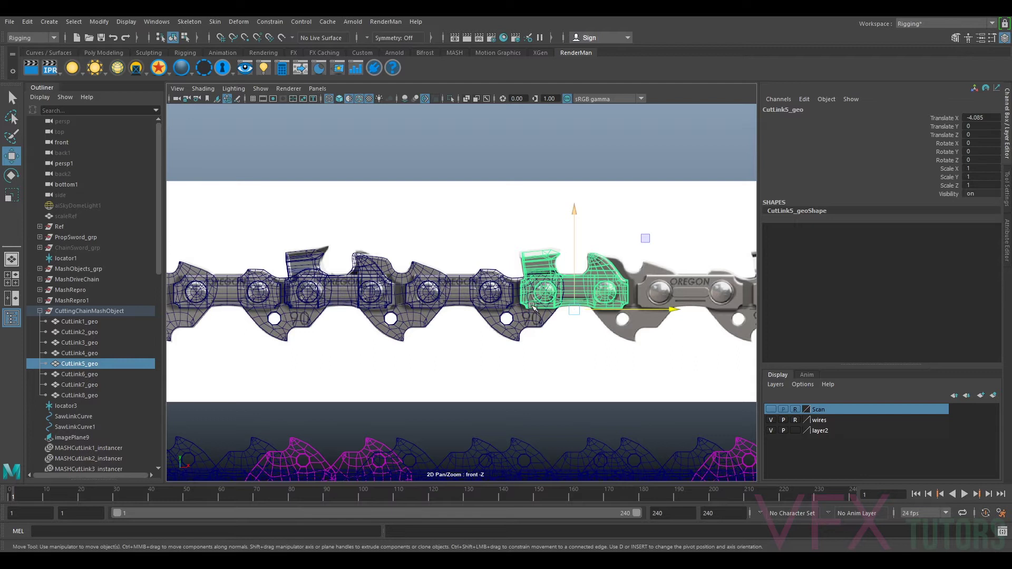
{"action": "scroll", "coordinate": [644, 283], "scroll_direction": "up", "scroll_amount": 1}
{"action": "left_click", "coordinate": [596, 242]}
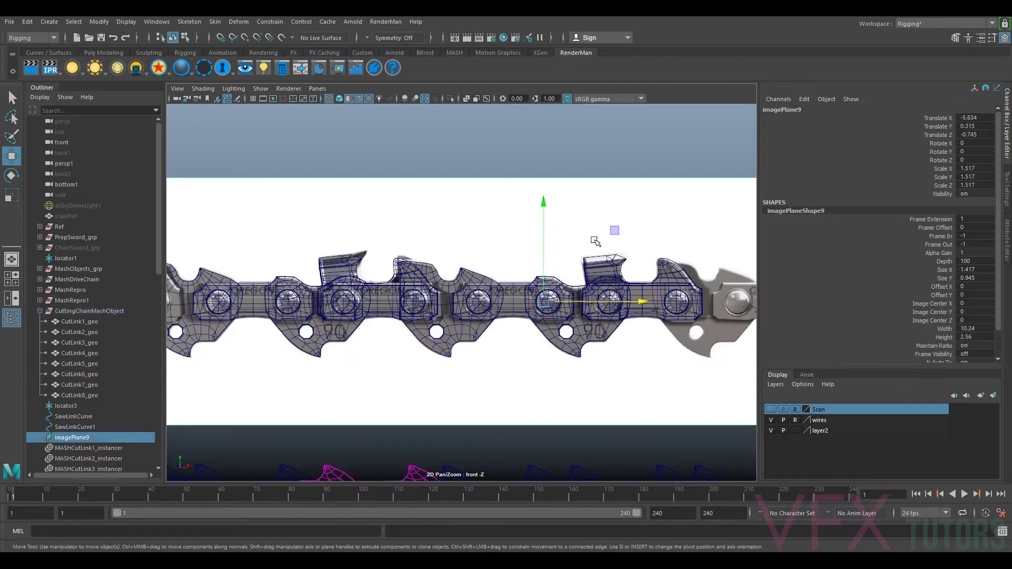
{"action": "left_click", "coordinate": [657, 310]}
{"action": "scroll", "coordinate": [639, 264], "scroll_direction": "down", "scroll_amount": 5}
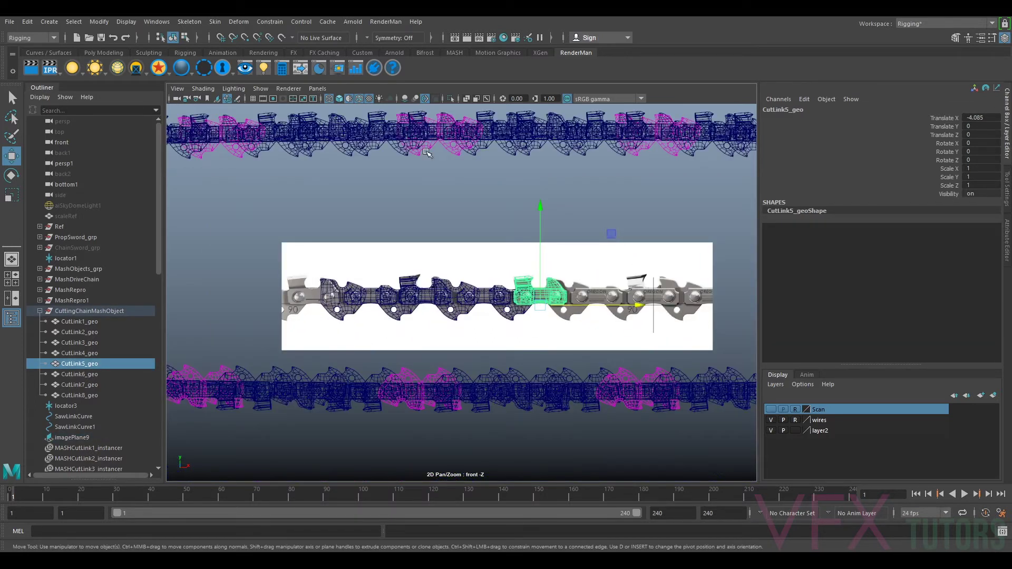
{"action": "scroll", "coordinate": [495, 207], "scroll_direction": "down", "scroll_amount": 1}
- Switch the viewport to the persp camera and display the models with Smooth Shade All
{"action": "left_click", "coordinate": [311, 91]}
{"action": "mouse_move", "coordinate": [369, 99]}
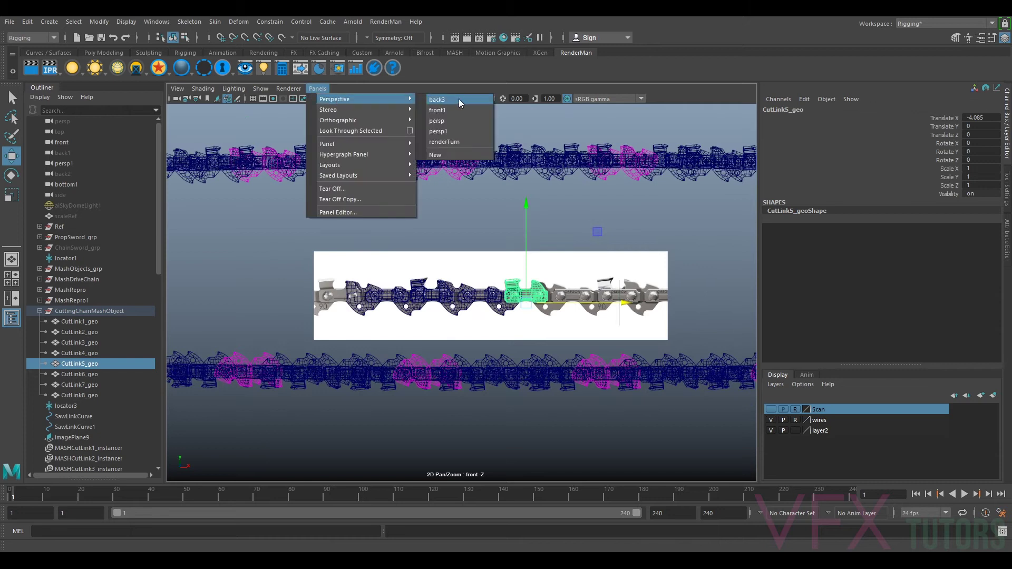
{"action": "left_click", "coordinate": [437, 120]}
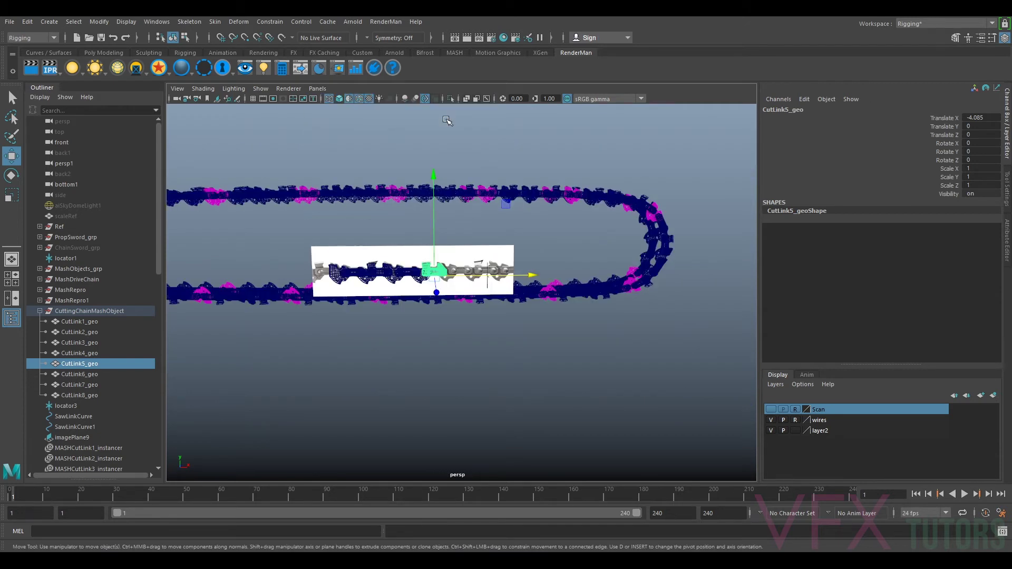
{"action": "scroll", "coordinate": [469, 157], "scroll_direction": "up", "scroll_amount": 5}
{"action": "left_click", "coordinate": [203, 89]}
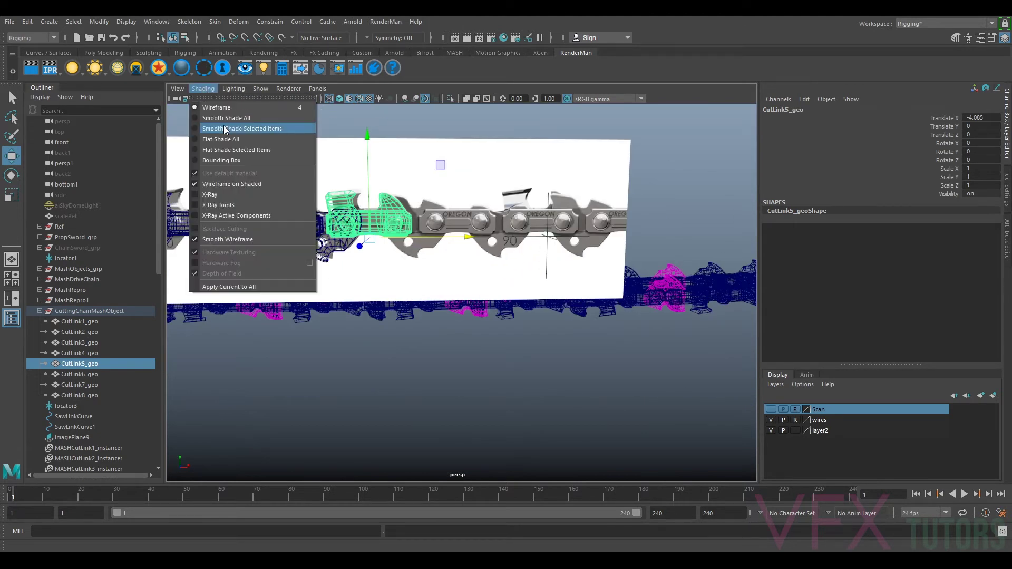
{"action": "left_click", "coordinate": [226, 123]}
- Examine the distributed cutting chain from several angles, comparing its repeating links with the row on the reference image
{"action": "left_click_drag", "start_coordinate": [429, 227], "coordinate": [496, 268], "text": "alt"}
{"action": "scroll", "coordinate": [495, 268], "scroll_direction": "down", "scroll_amount": 5}
{"action": "middle_click_drag", "start_coordinate": [520, 244], "coordinate": [470, 241], "text": "alt"}
{"action": "scroll", "coordinate": [469, 242], "scroll_direction": "up", "scroll_amount": 6}
{"action": "left_click", "coordinate": [497, 240]}
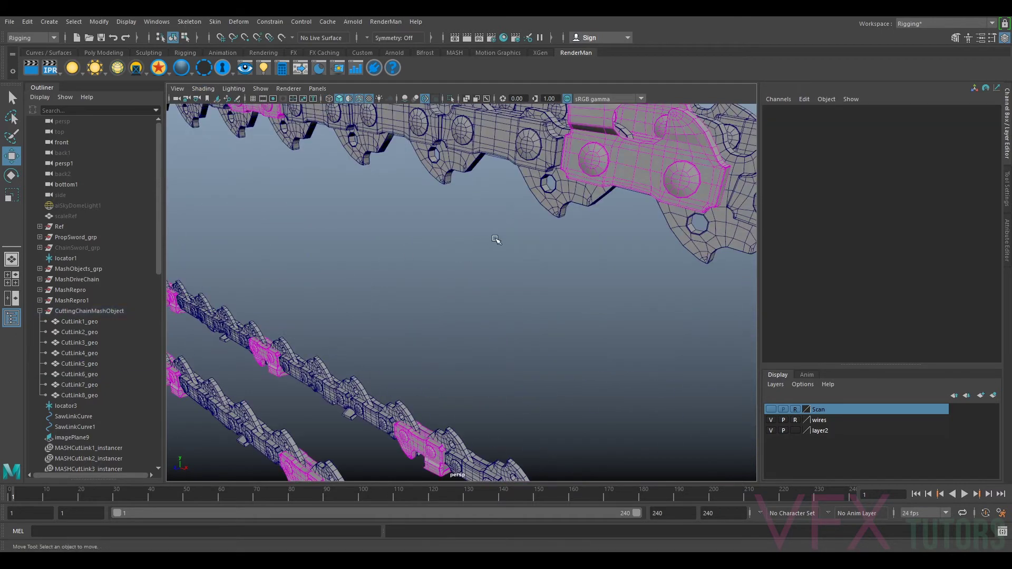
{"action": "left_click_drag", "start_coordinate": [497, 240], "coordinate": [470, 256], "text": "alt"}
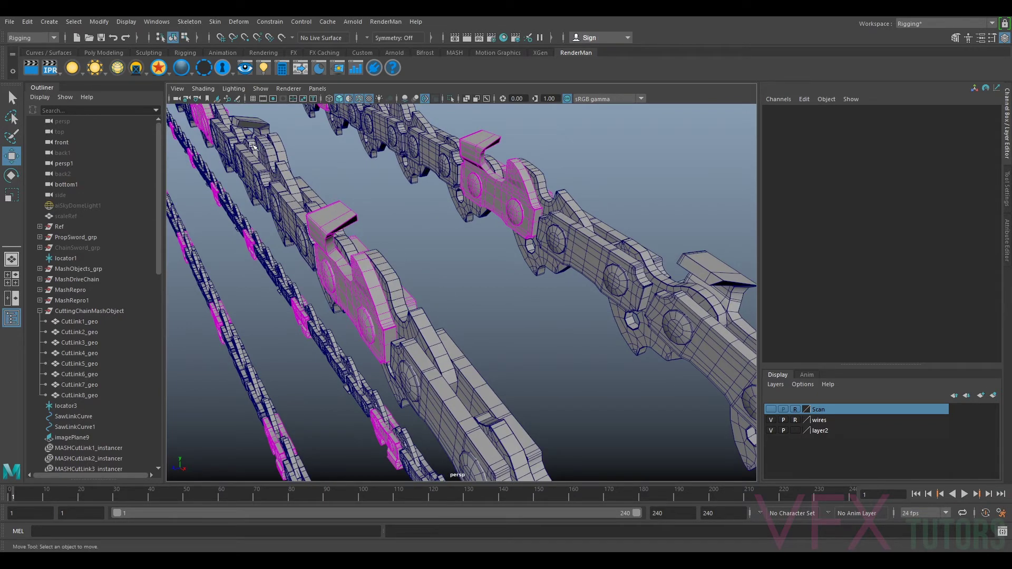
{"action": "scroll", "coordinate": [294, 197], "scroll_direction": "down", "scroll_amount": 8}
{"action": "left_click_drag", "start_coordinate": [323, 277], "coordinate": [409, 255], "text": "alt"}
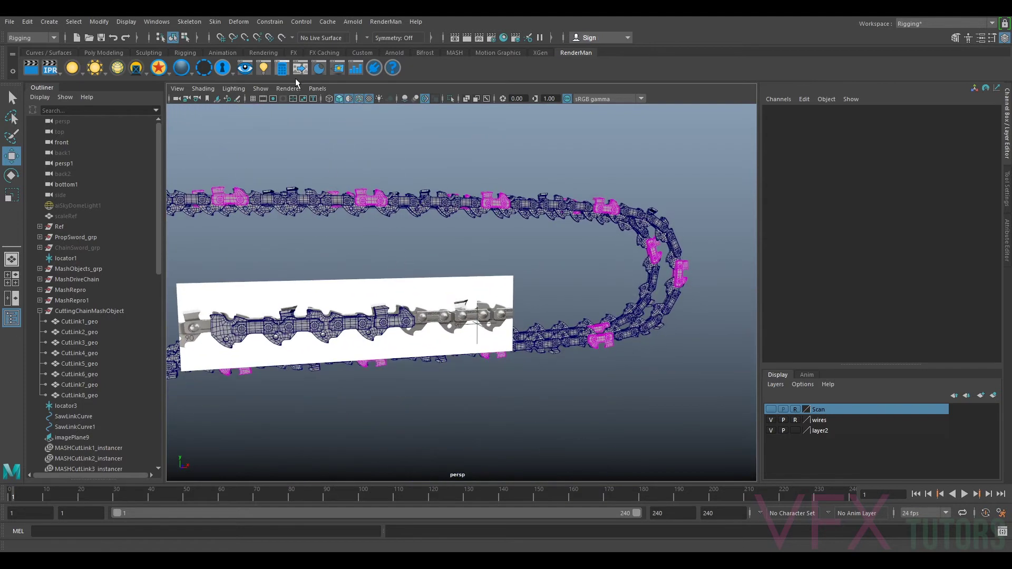
- Switch the viewport to the front orthographic camera and display the chain links in wireframe over the reference image
{"action": "left_click", "coordinate": [307, 91]}
{"action": "mouse_move", "coordinate": [359, 121]}
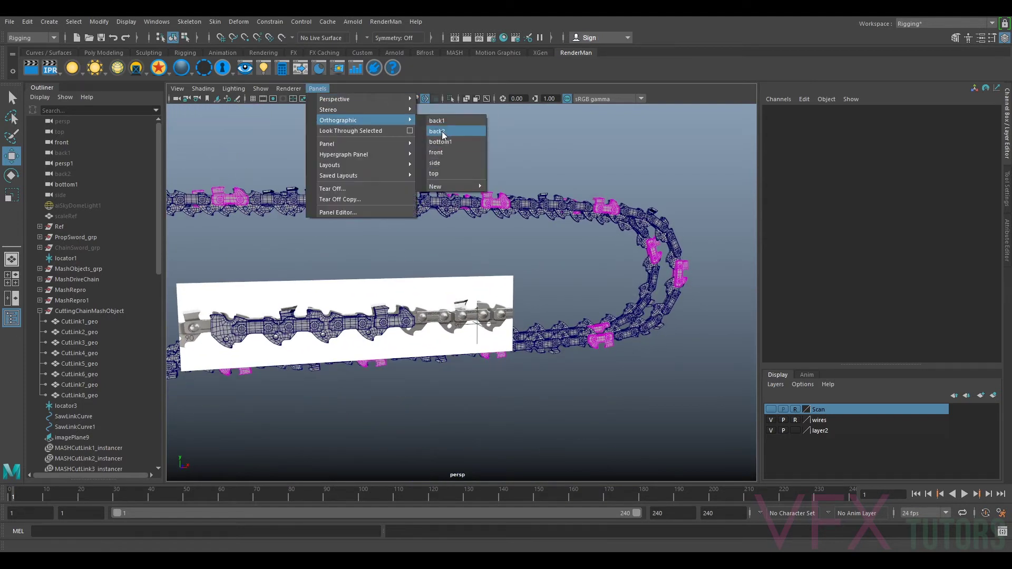
{"action": "left_click", "coordinate": [444, 153]}
{"action": "scroll", "coordinate": [472, 261], "scroll_direction": "up", "scroll_amount": 8}
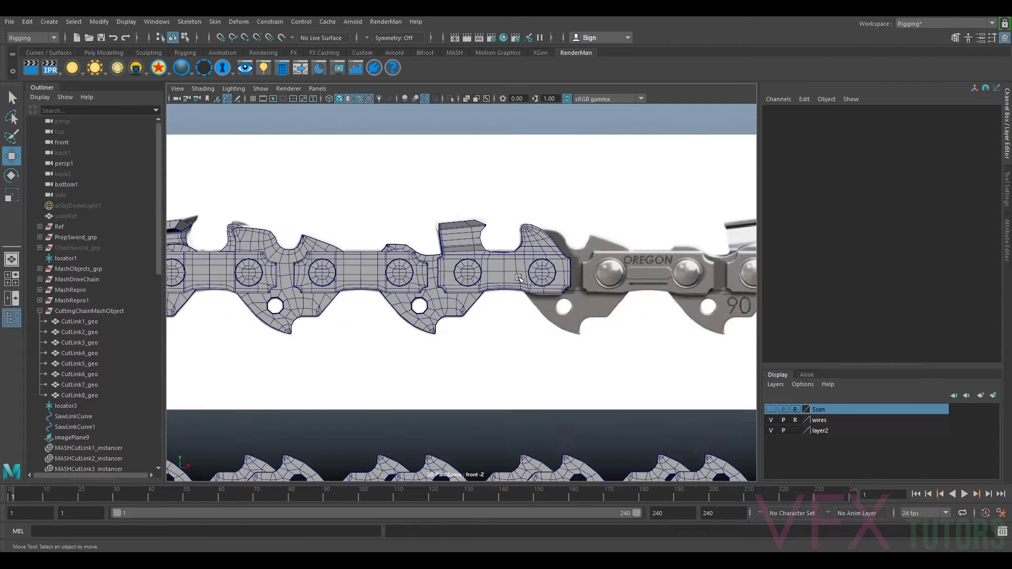
{"action": "left_click", "coordinate": [513, 270]}
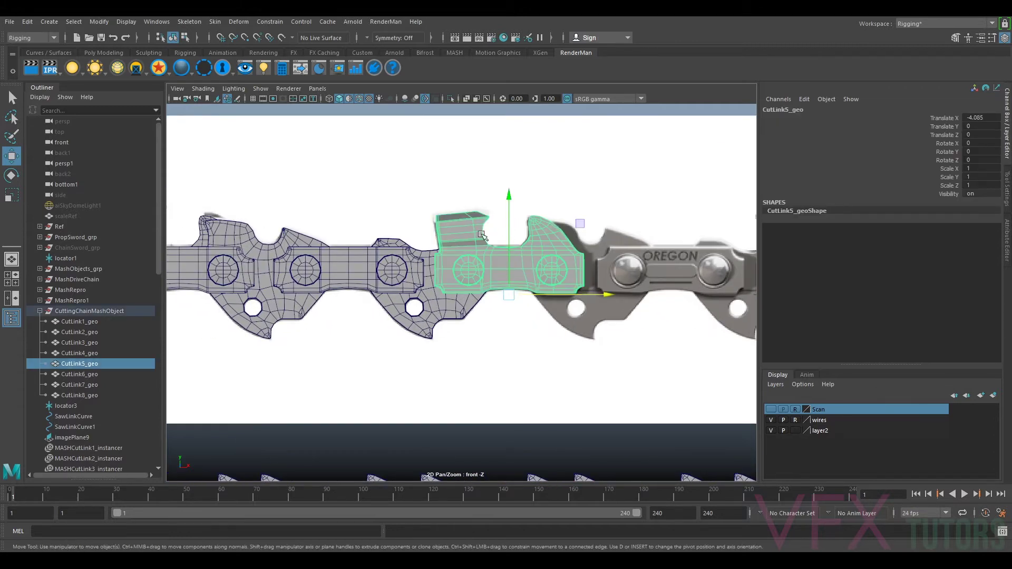
{"action": "middle_click_drag", "start_coordinate": [492, 251], "coordinate": [568, 224], "text": "alt"}
{"action": "left_click", "coordinate": [203, 88]}
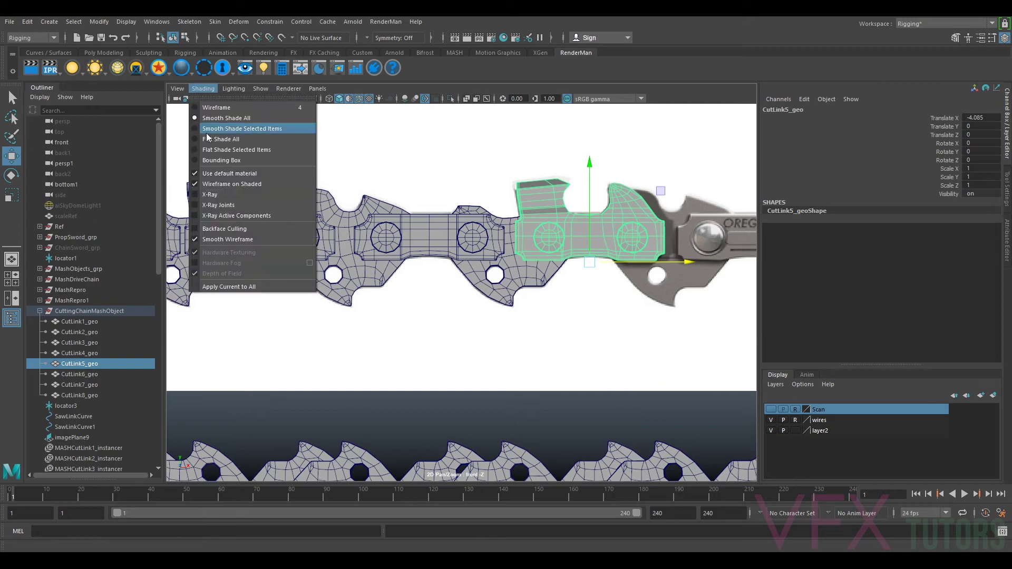
{"action": "left_click", "coordinate": [224, 109]}
- Examine CutLink2_geo, CutLink3_geo, CutLink4_geo and CutLink1_geo one by one against the reference, comparing the shapes of the lower toothed links
{"action": "left_click", "coordinate": [525, 274]}
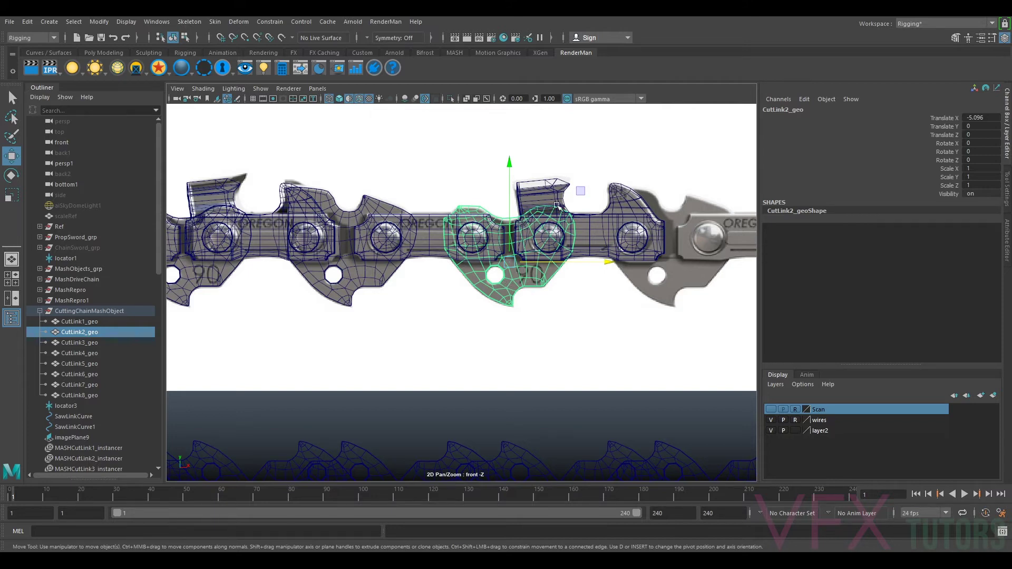
{"action": "middle_click_drag", "start_coordinate": [421, 261], "coordinate": [495, 266], "text": "alt"}
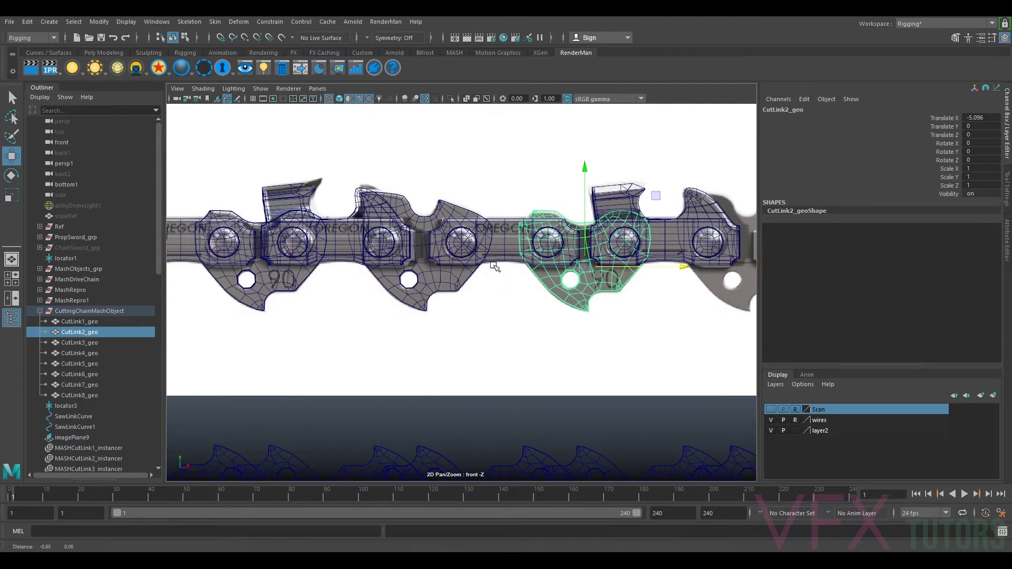
{"action": "left_click", "coordinate": [500, 251]}
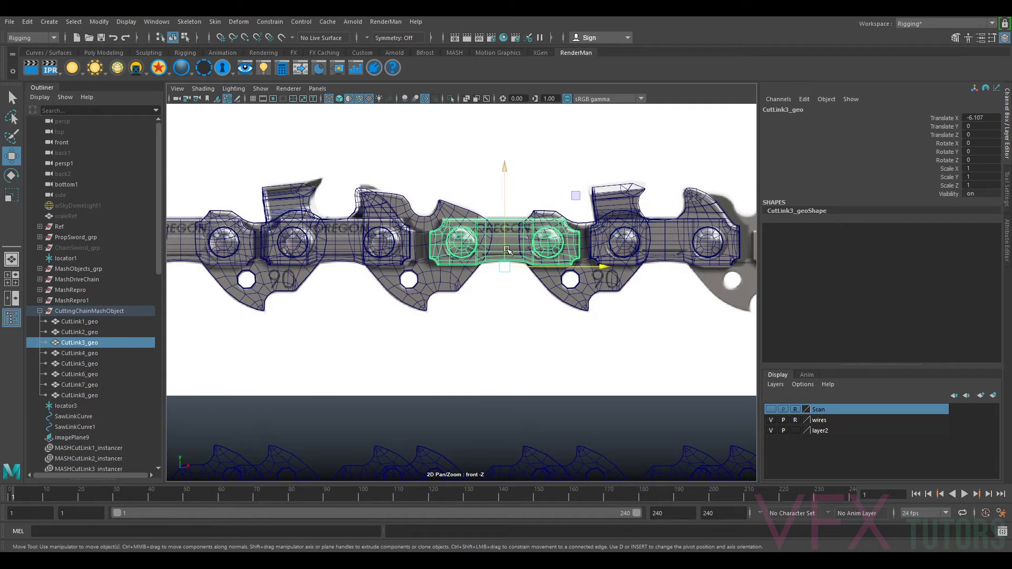
{"action": "middle_click_drag", "start_coordinate": [537, 248], "coordinate": [559, 248], "text": "alt"}
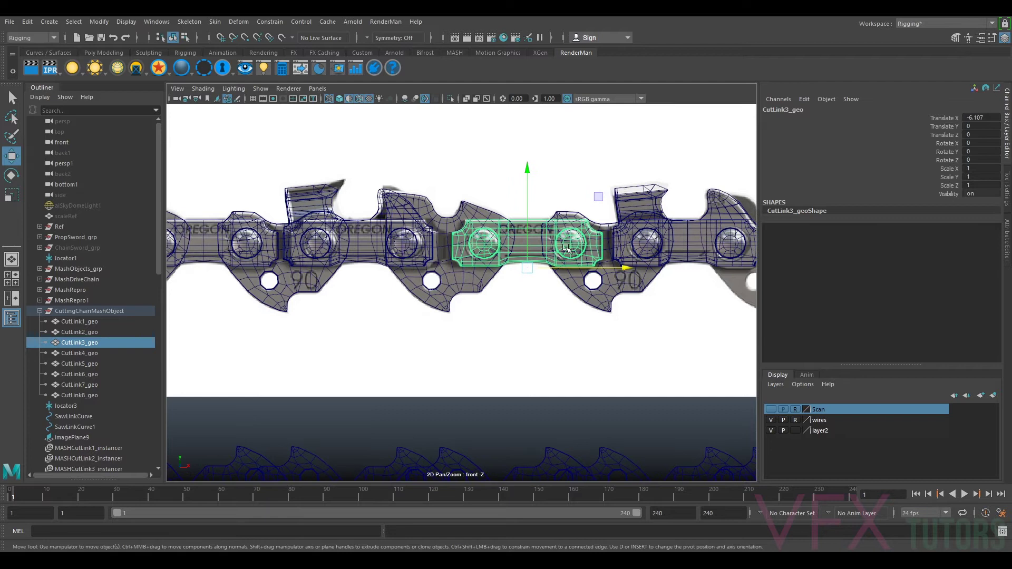
{"action": "middle_click_drag", "start_coordinate": [491, 249], "coordinate": [570, 268], "text": "alt"}
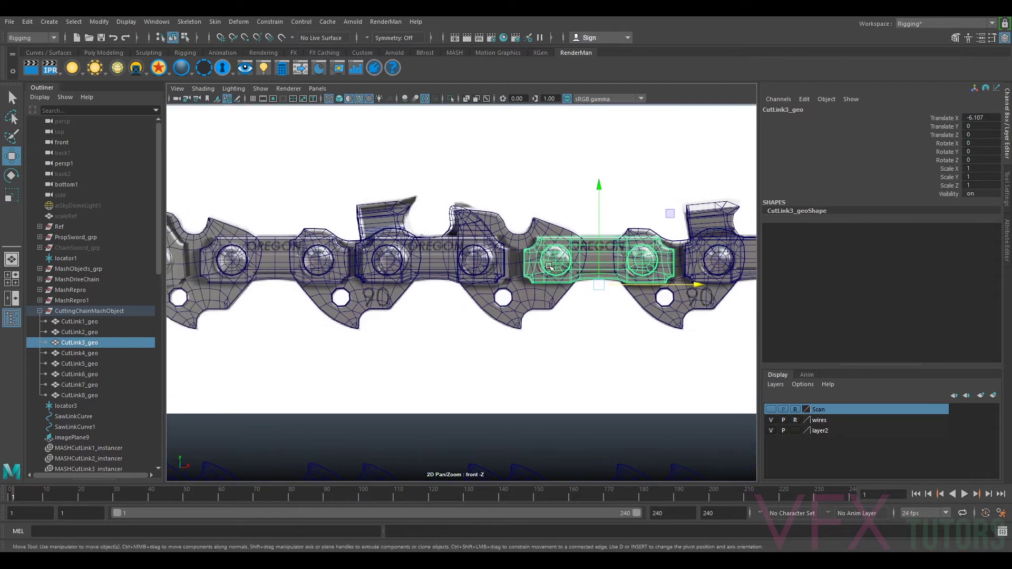
{"action": "left_click", "coordinate": [518, 289]}
{"action": "middle_click_drag", "start_coordinate": [518, 289], "coordinate": [533, 298], "text": "alt"}
{"action": "scroll", "coordinate": [629, 309], "scroll_direction": "up", "scroll_amount": 2}
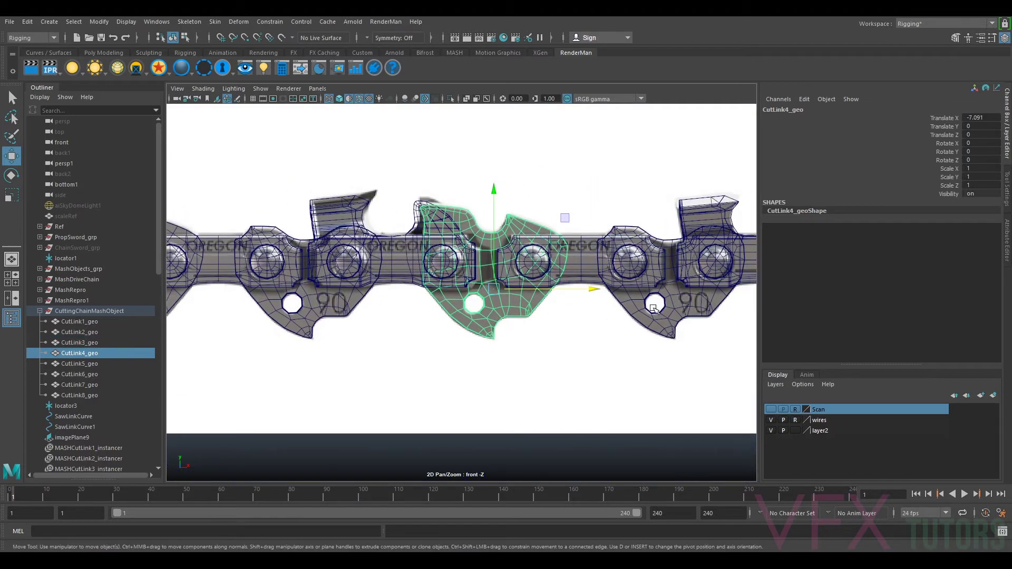
{"action": "left_click", "coordinate": [640, 311], "text": "shift"}
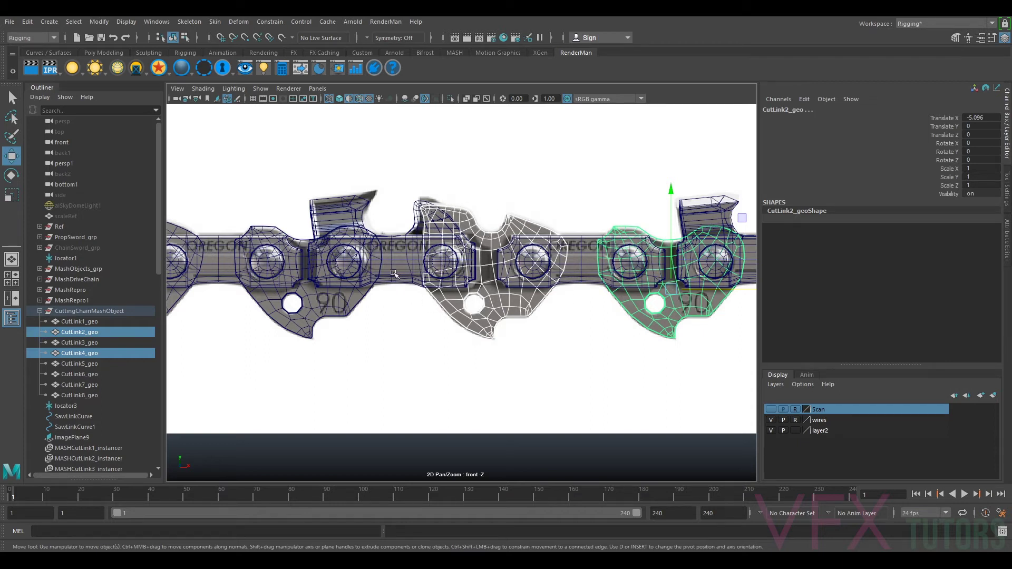
{"action": "left_click", "coordinate": [409, 272]}
{"action": "middle_click_drag", "start_coordinate": [406, 313], "coordinate": [474, 310], "text": "alt"}
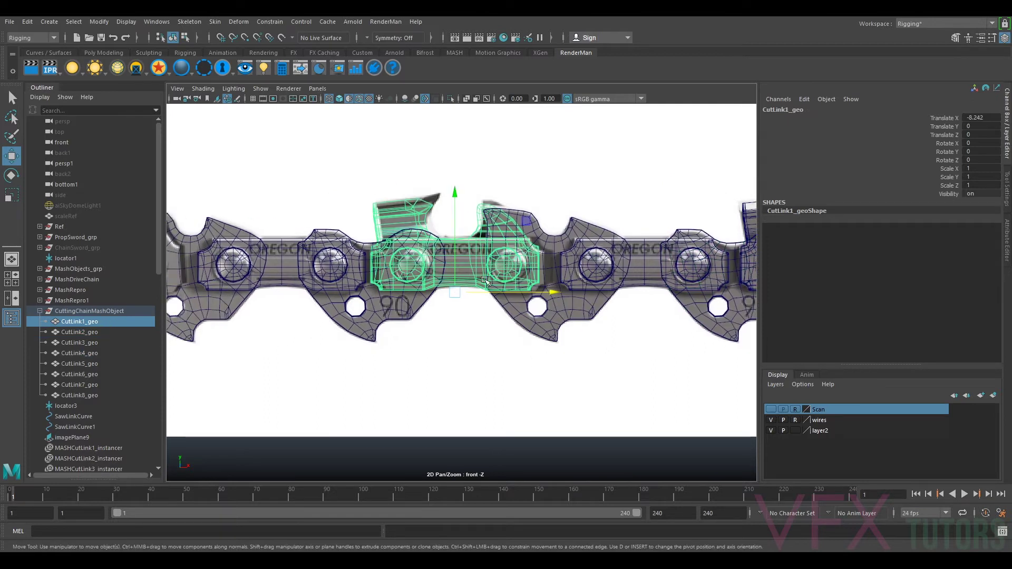
- Compare where CutLink1_geo, CutLink2_geo and CutLink6_geo sit in the row with their numbering order
{"action": "scroll", "coordinate": [473, 251], "scroll_direction": "down", "scroll_amount": 2}
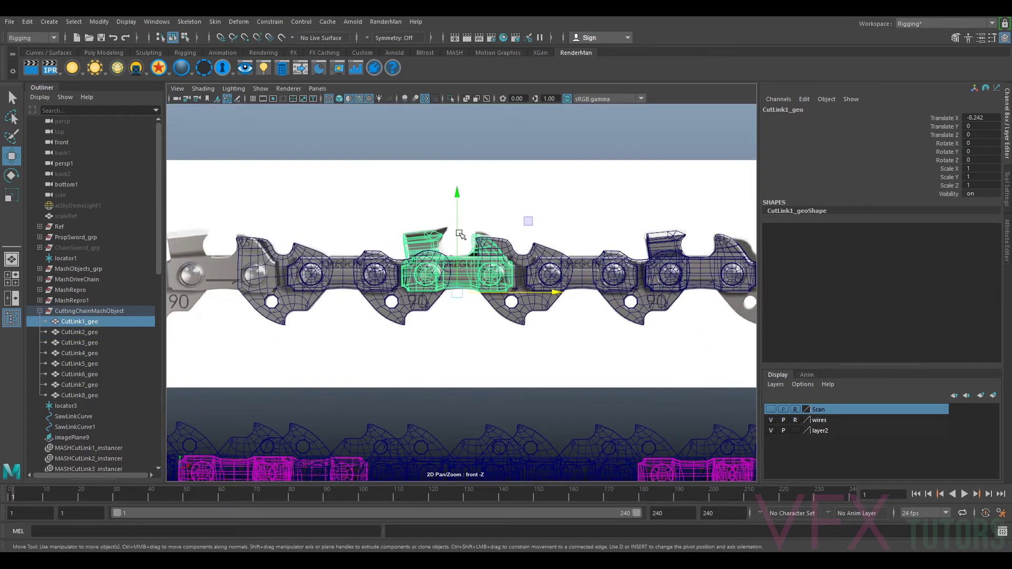
{"action": "scroll", "coordinate": [432, 270], "scroll_direction": "up", "scroll_amount": 1}
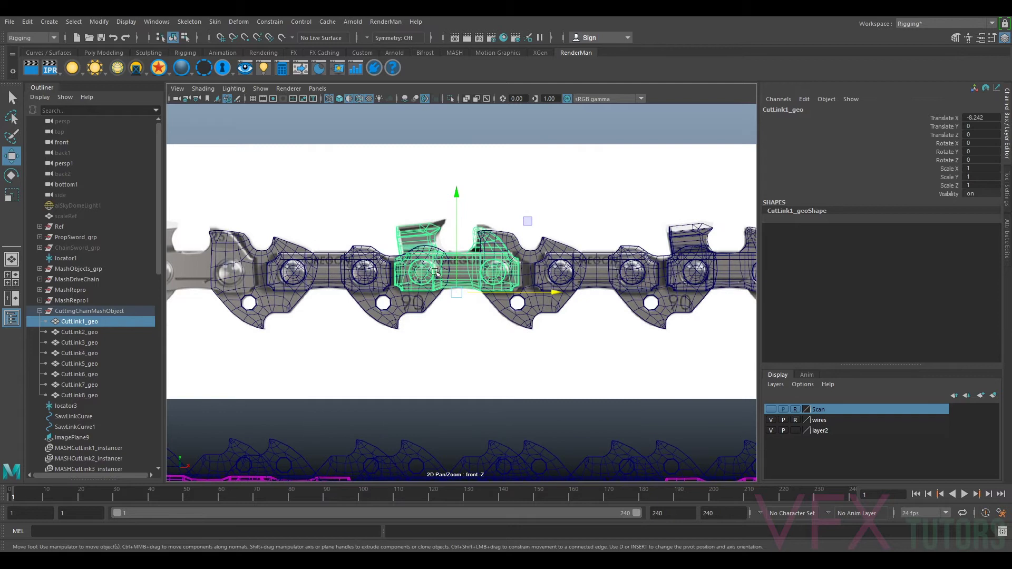
{"action": "left_click", "coordinate": [407, 312]}
{"action": "scroll", "coordinate": [409, 311], "scroll_direction": "down", "scroll_amount": 3}
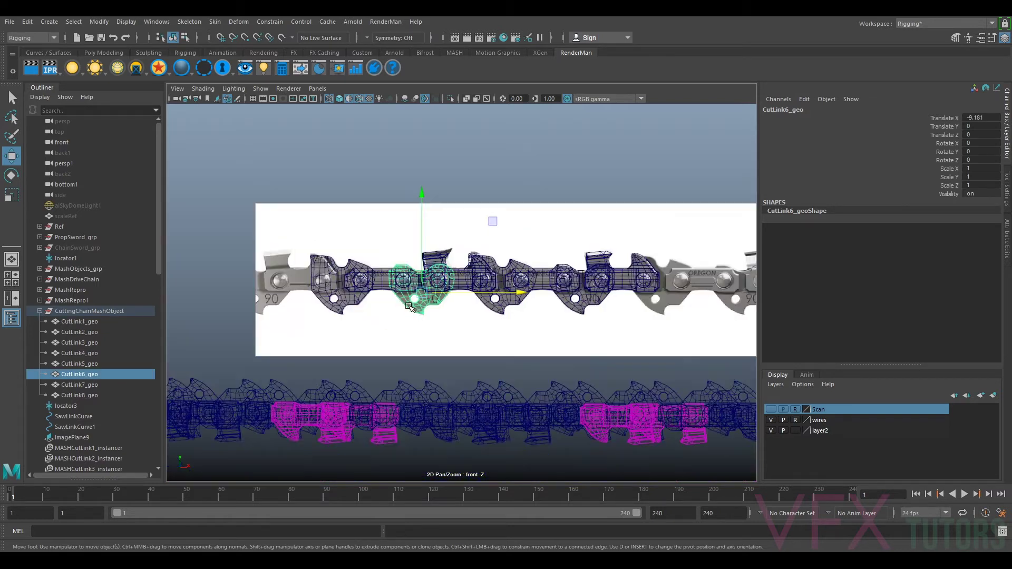
{"action": "left_click", "coordinate": [79, 322]}
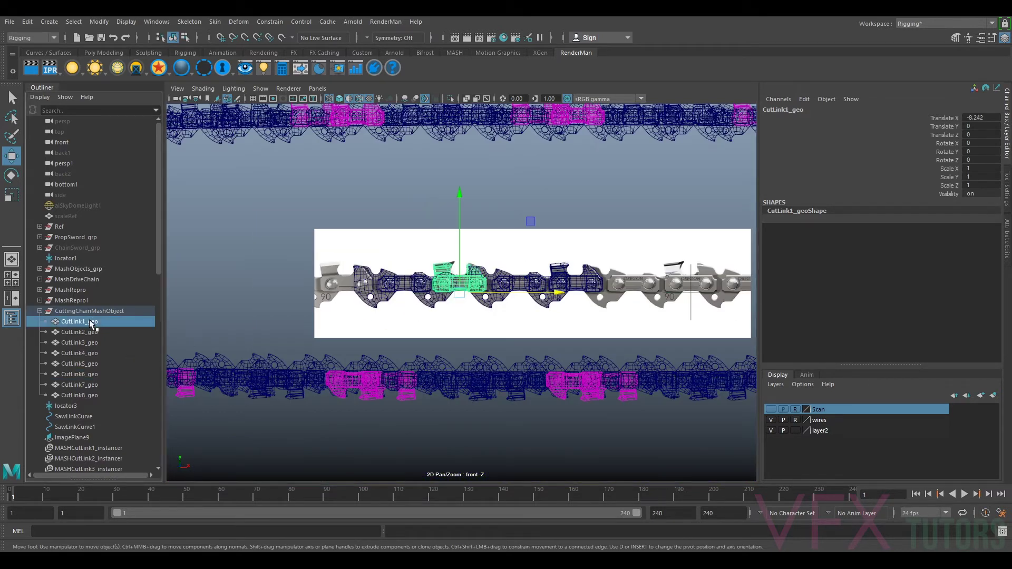
{"action": "left_click", "coordinate": [90, 333]}
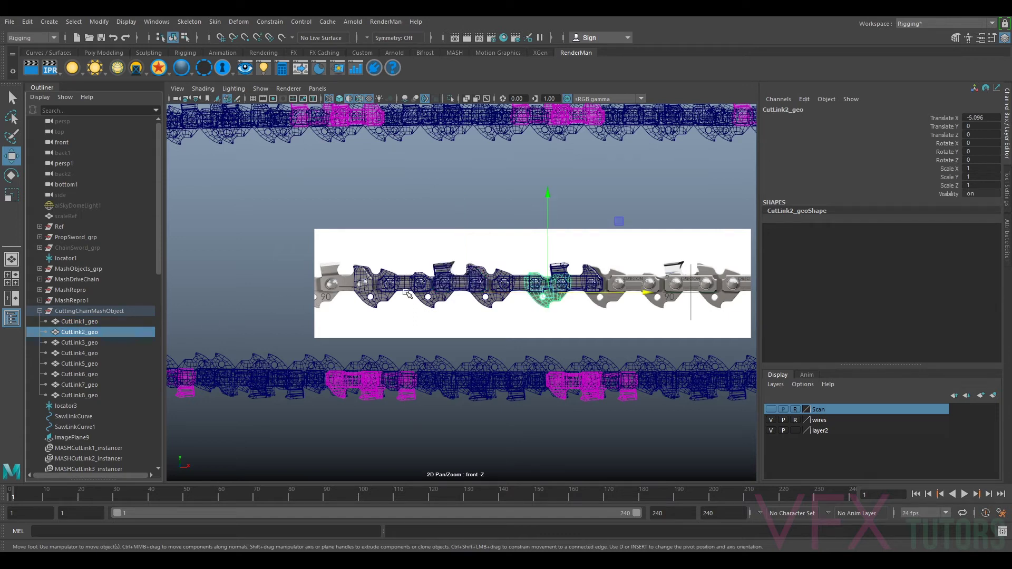
{"action": "left_click", "coordinate": [101, 322]}
{"action": "scroll", "coordinate": [541, 284], "scroll_direction": "up", "scroll_amount": 5}
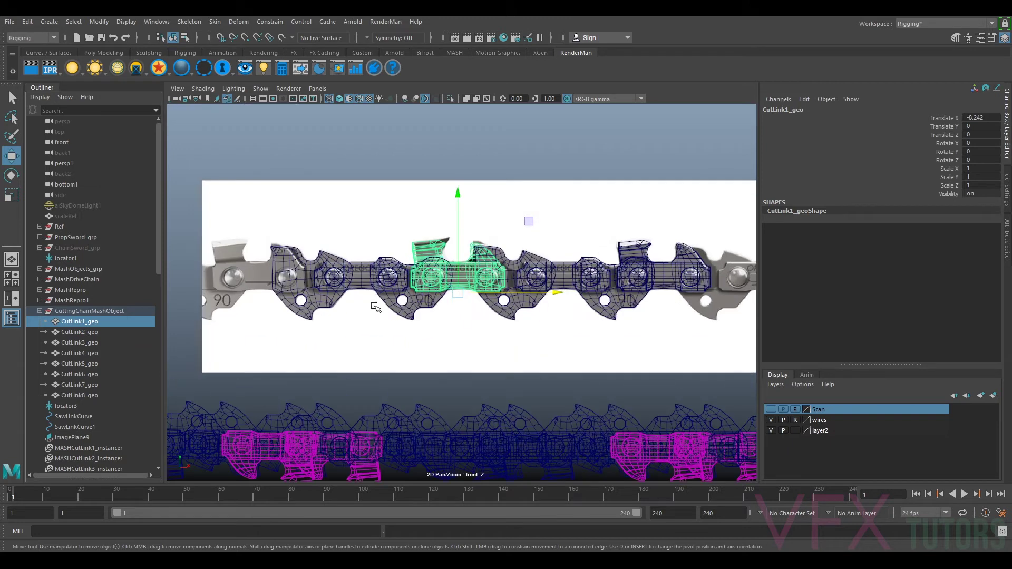
{"action": "left_click", "coordinate": [127, 332]}
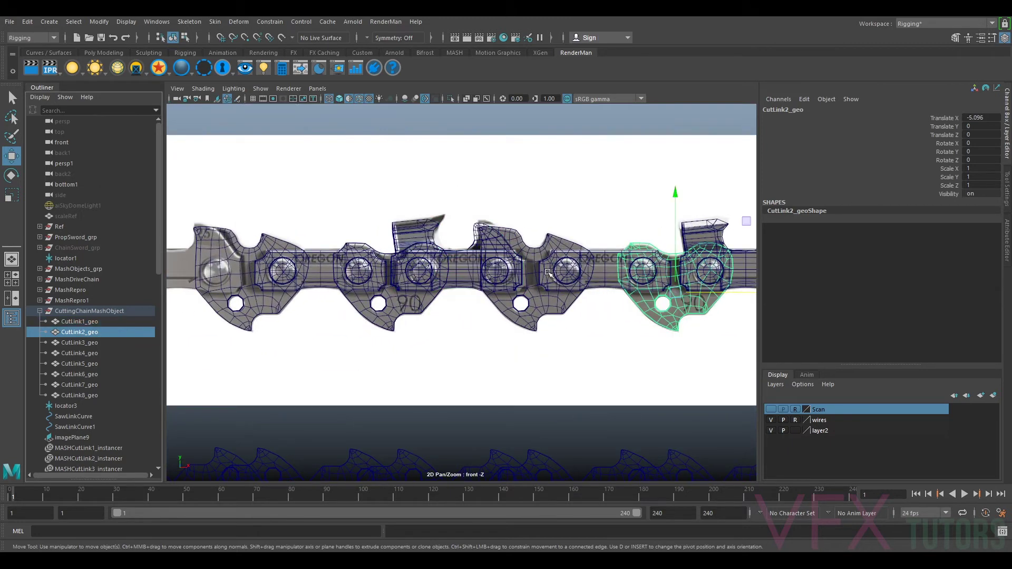
{"action": "left_click", "coordinate": [413, 294]}
{"action": "scroll", "coordinate": [364, 306], "scroll_direction": "down", "scroll_amount": 5}
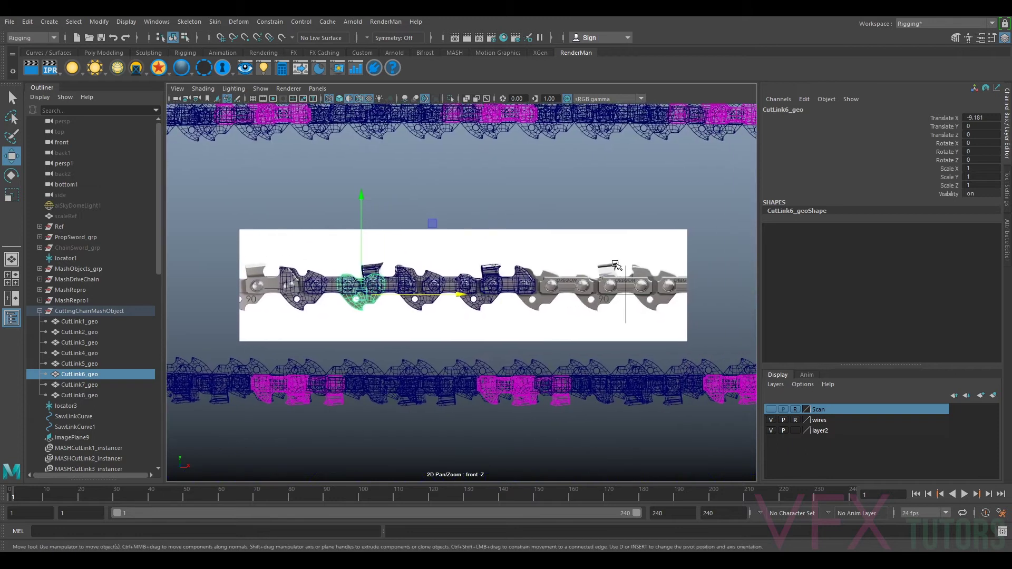
- Move CutLink1_geo along X to about -0.028 and place CutLink2_geo directly behind it on the reference chain
{"action": "left_click", "coordinate": [92, 322]}
{"action": "scroll", "coordinate": [415, 292], "scroll_direction": "up", "scroll_amount": 2}
{"action": "left_click_drag", "start_coordinate": [435, 298], "coordinate": [784, 305]}
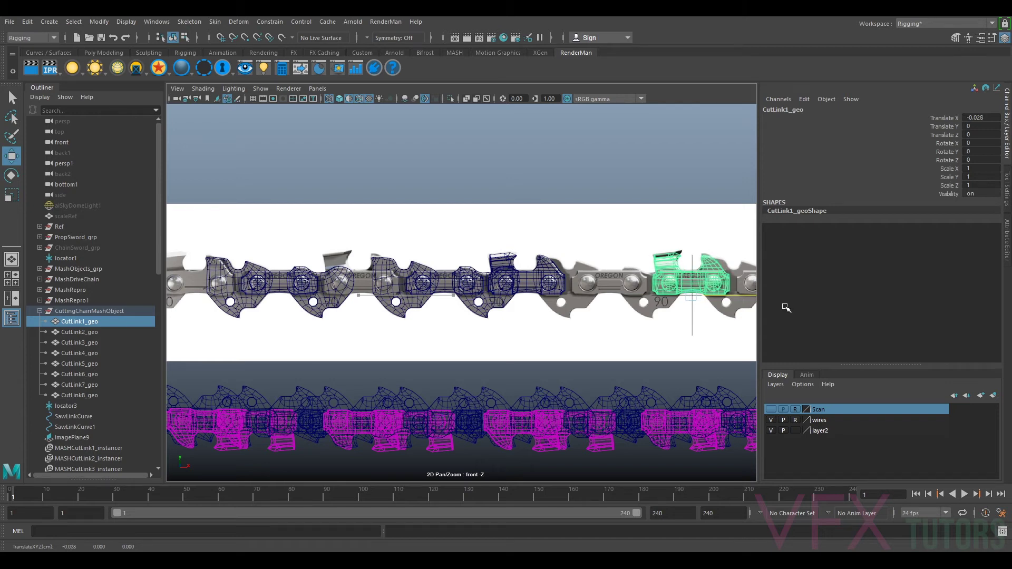
{"action": "left_click", "coordinate": [72, 331]}
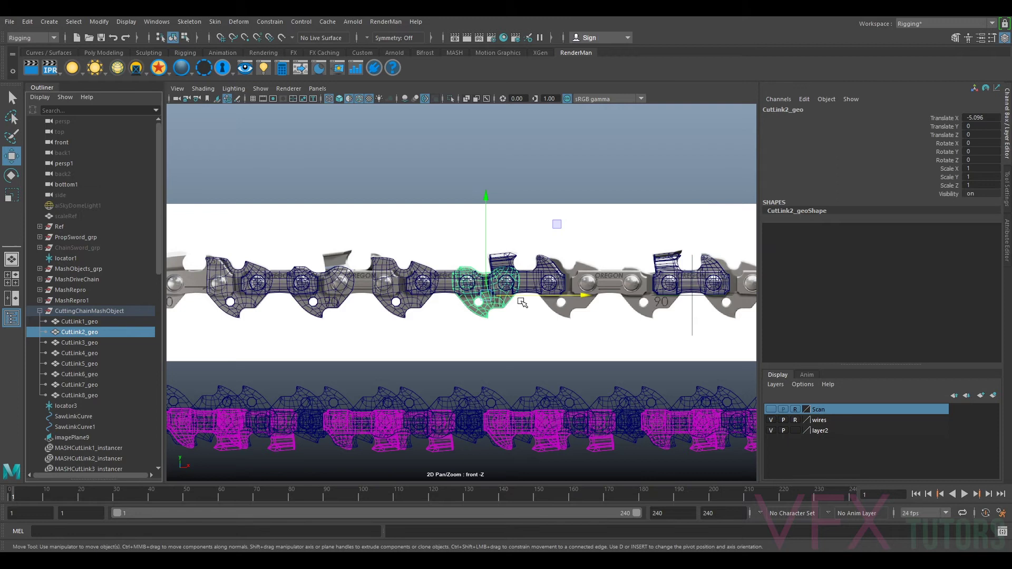
{"action": "left_click_drag", "start_coordinate": [525, 294], "coordinate": [691, 302]}
- Move CutLink3_geo along X to about -2.046 and CutLink4_geo to about -3.029, continuing the row in numbered order
{"action": "left_click", "coordinate": [105, 342]}
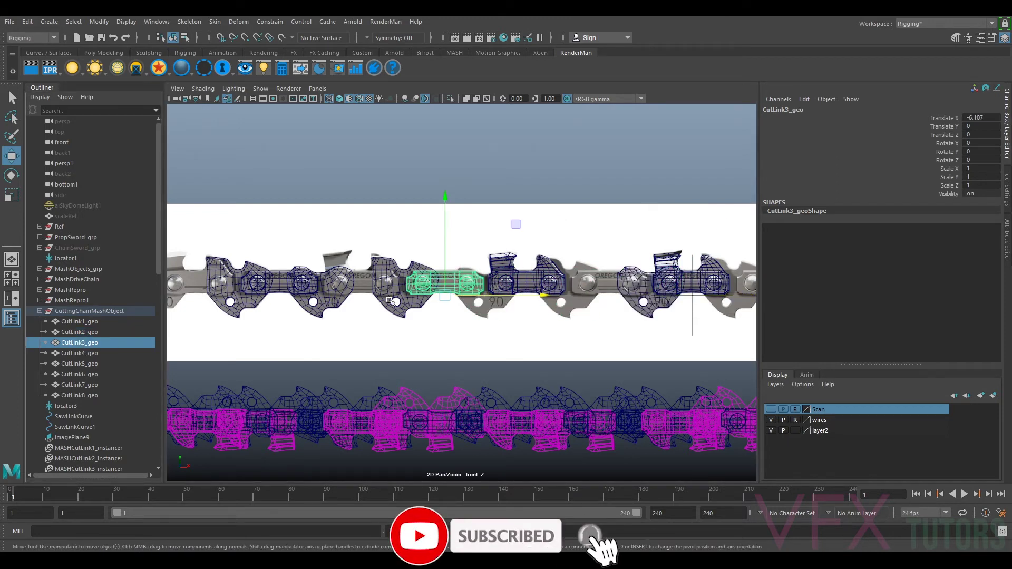
{"action": "left_click_drag", "start_coordinate": [473, 298], "coordinate": [638, 298]}
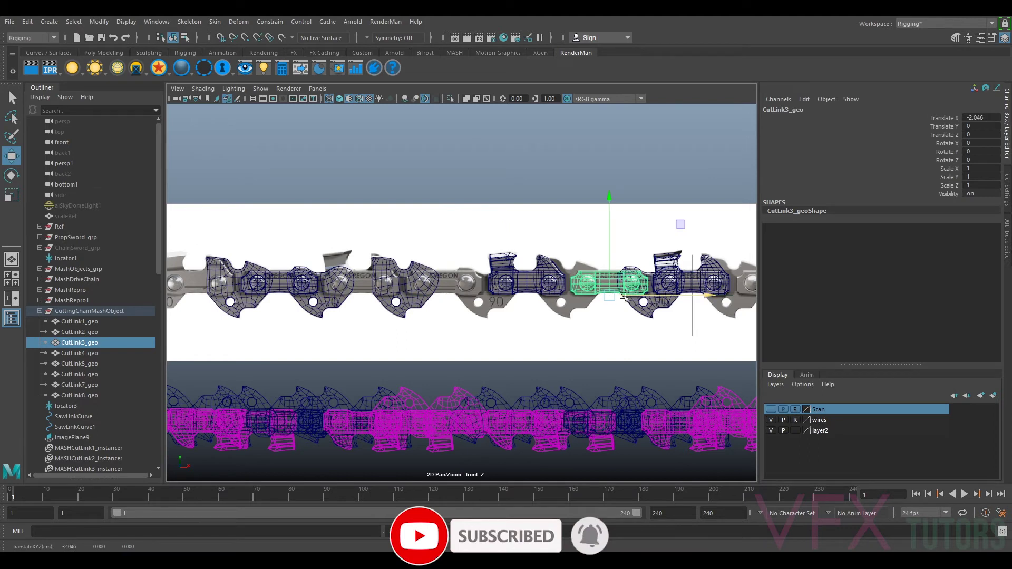
{"action": "left_click", "coordinate": [105, 353]}
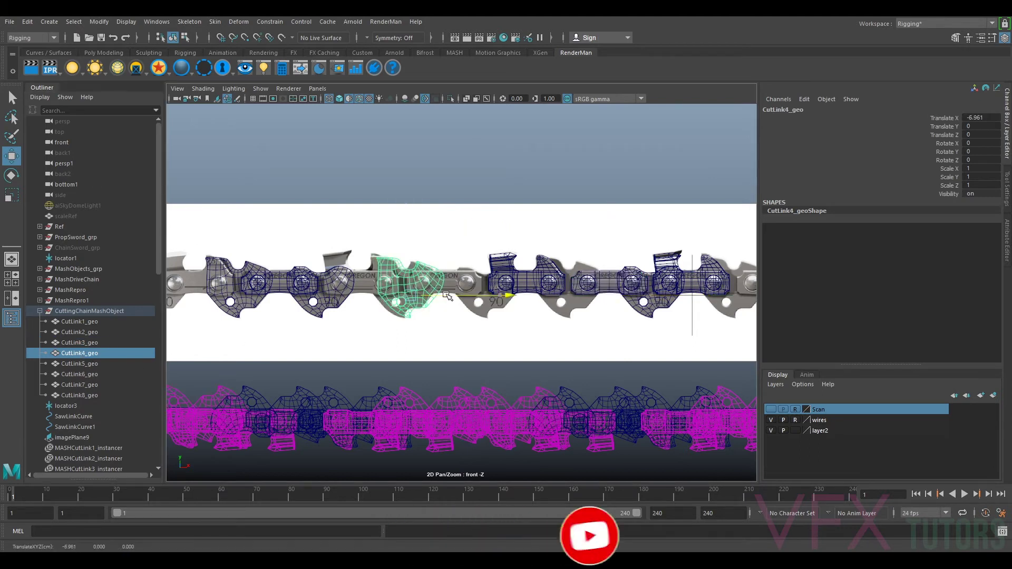
{"action": "left_click_drag", "start_coordinate": [430, 298], "coordinate": [570, 296]}
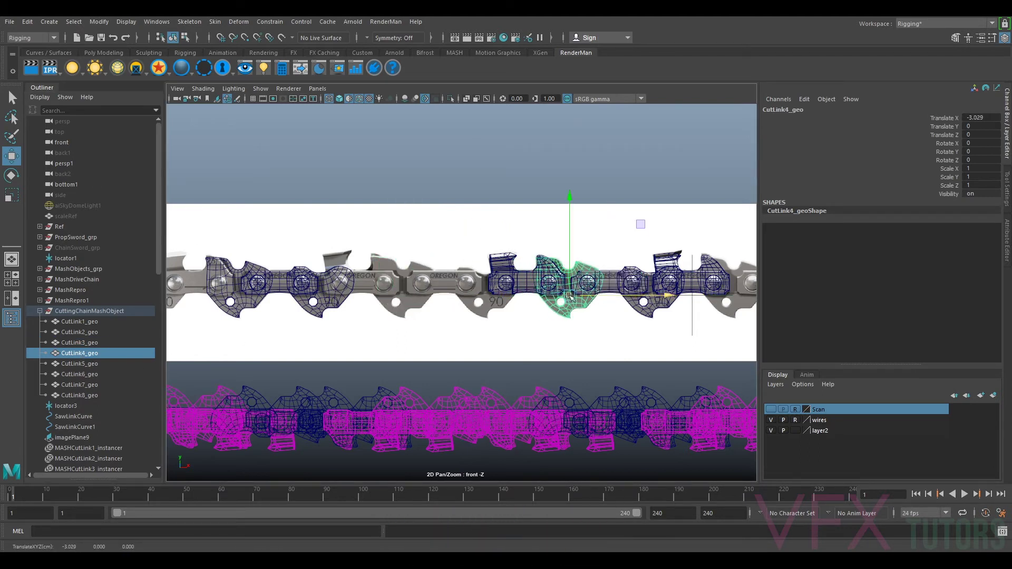
- Move CutLink6_geo along X to about -5.107 so it follows CutLink5_geo in the row
{"action": "left_click", "coordinate": [90, 364]}
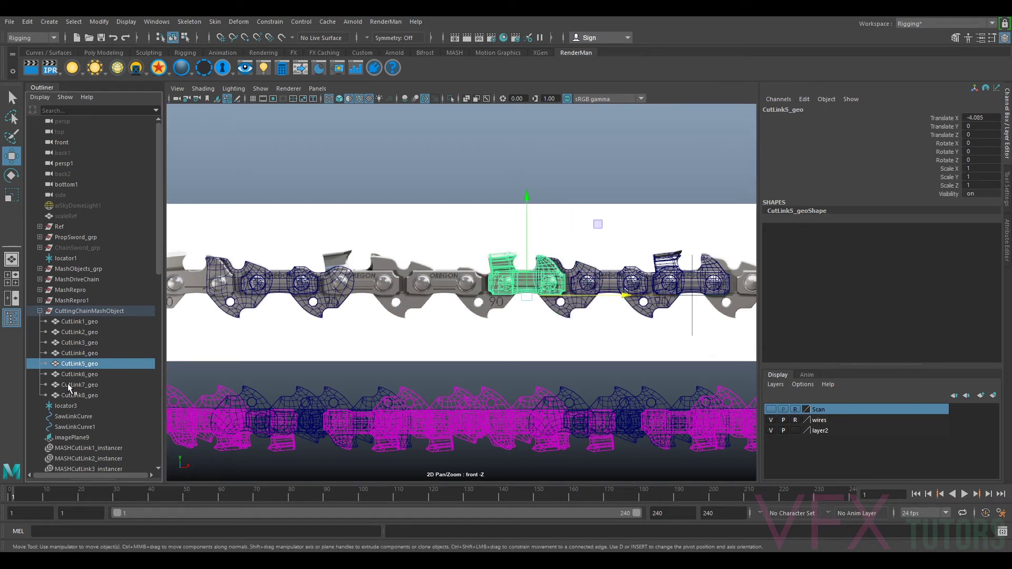
{"action": "left_click", "coordinate": [73, 374]}
{"action": "left_click_drag", "start_coordinate": [363, 296], "coordinate": [526, 293]}
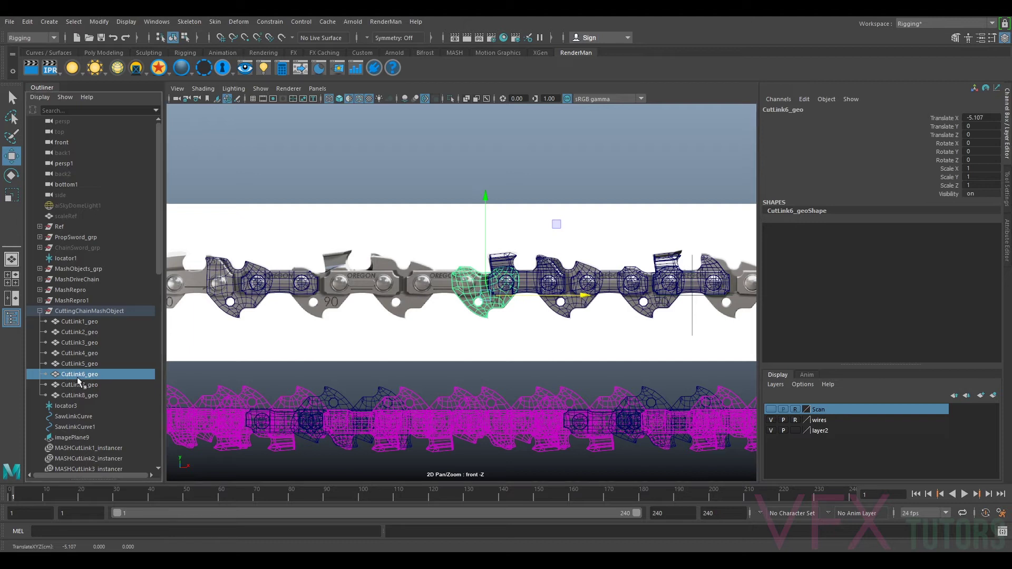
- Move CutLink7_geo along X to about -6.118 and CutLink8_geo to about -7.115 to complete the eight-link row
{"action": "left_click", "coordinate": [78, 382]}
{"action": "left_click_drag", "start_coordinate": [332, 296], "coordinate": [495, 295]}
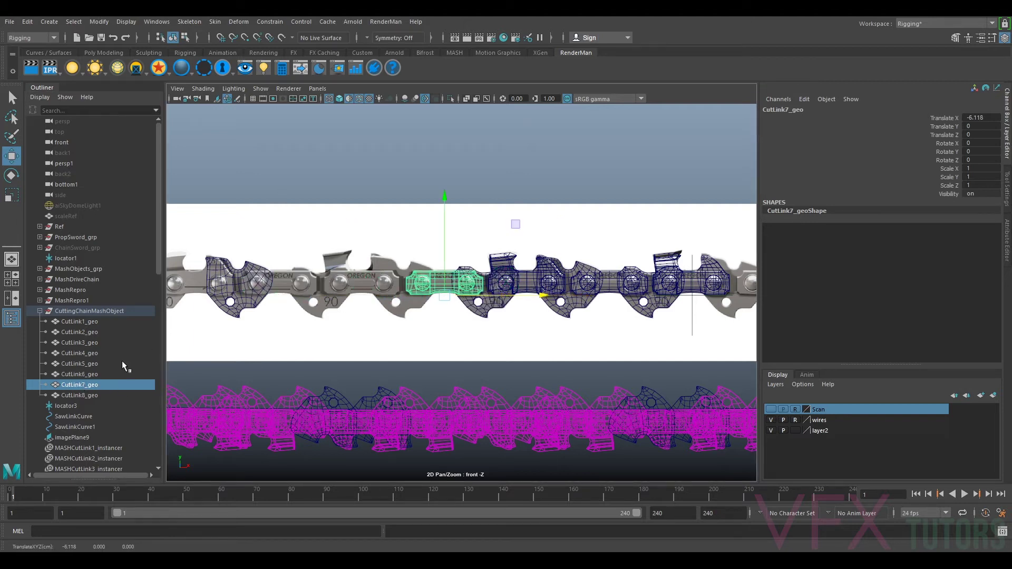
{"action": "left_click", "coordinate": [84, 397]}
{"action": "left_click_drag", "start_coordinate": [279, 296], "coordinate": [444, 311]}
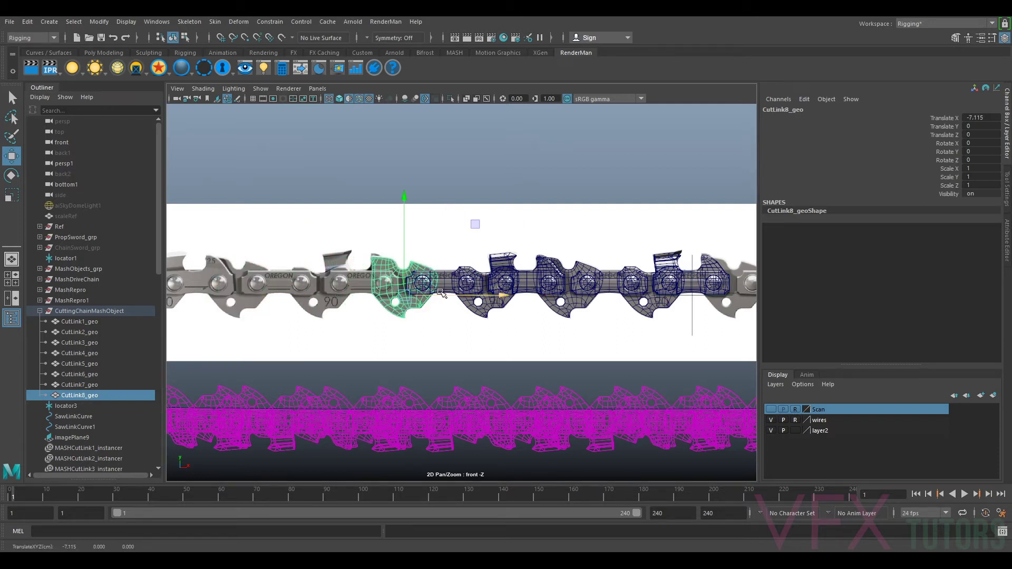
- Inspect the first and last links, CutLink1_geo and CutLink8_geo, to see how the row would repeat along the reference chain
{"action": "middle_click_drag", "start_coordinate": [639, 261], "coordinate": [593, 251], "text": "alt"}
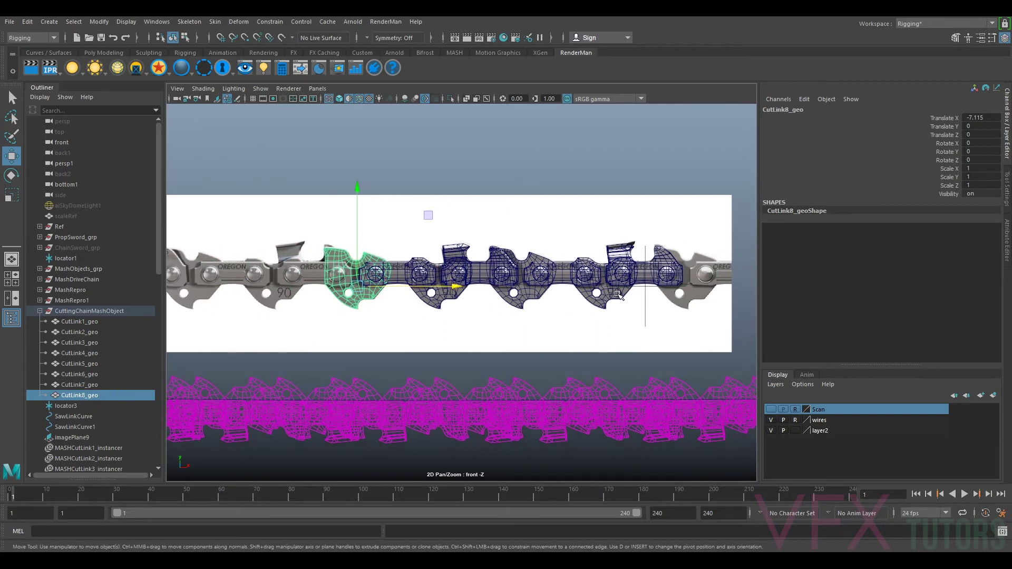
{"action": "left_click", "coordinate": [666, 272]}
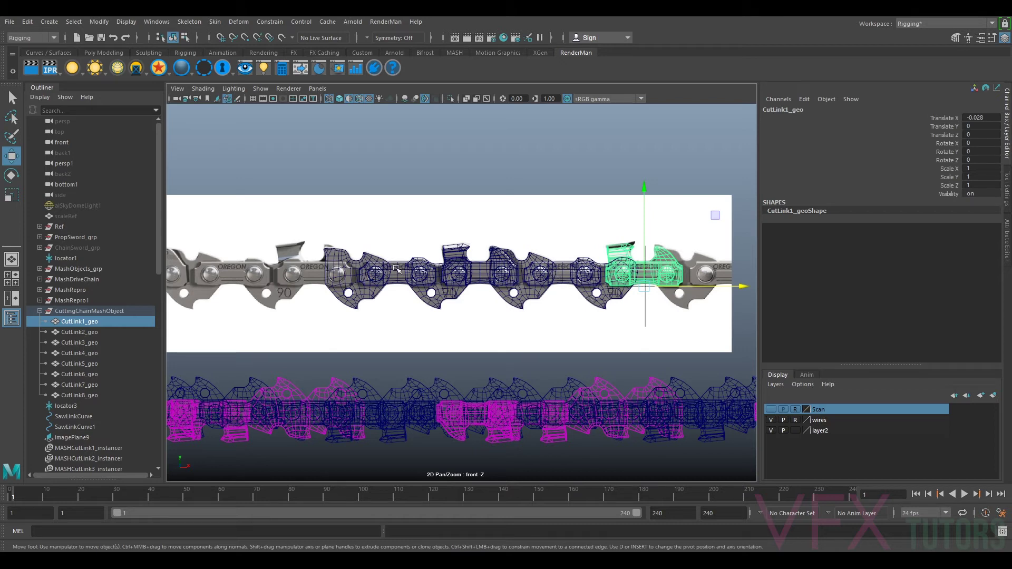
{"action": "left_click", "coordinate": [363, 267]}
{"action": "left_click", "coordinate": [342, 252]}
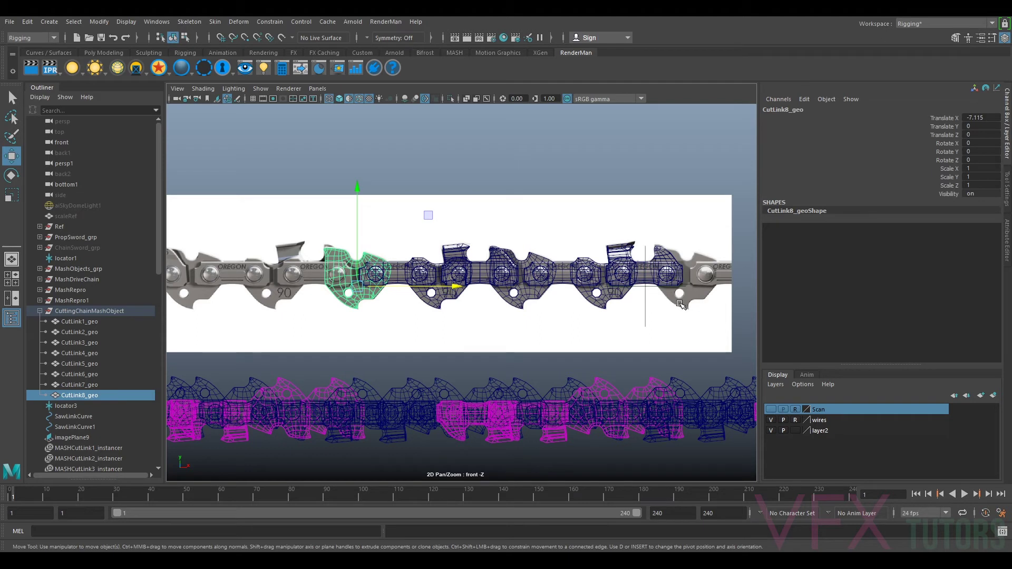
{"action": "left_click", "coordinate": [638, 274]}
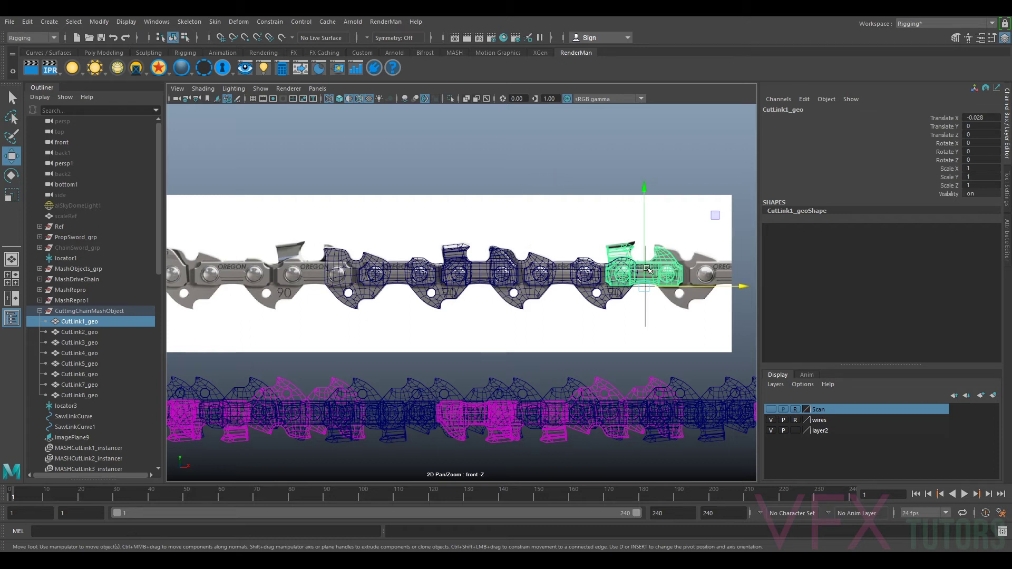
{"action": "scroll", "coordinate": [567, 260], "scroll_direction": "up", "scroll_amount": 2}
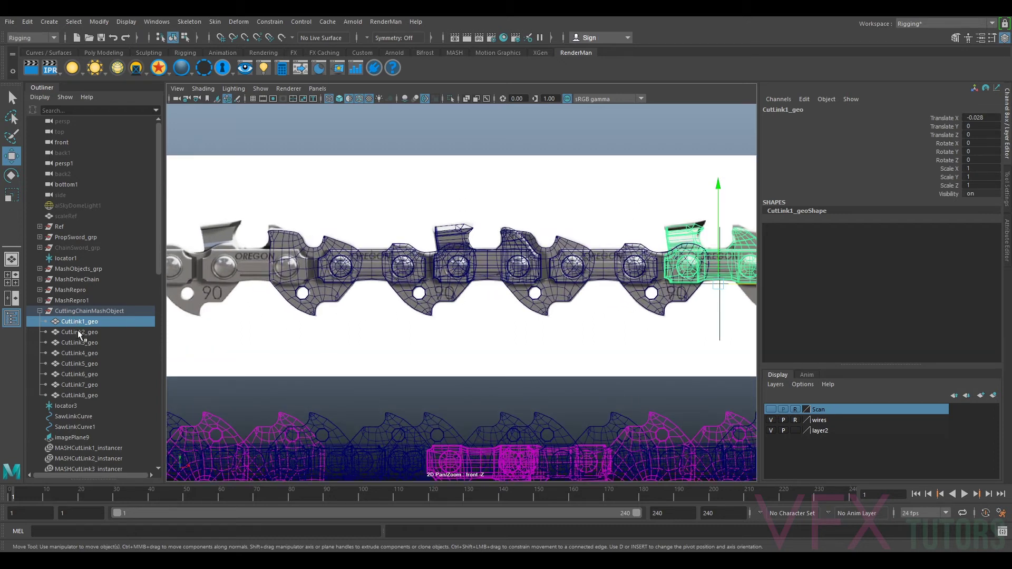
- Go through the links from CutLink2_geo to CutLink8_geo and back to CutLink1_geo to check their numbered order along the chain
{"action": "left_click", "coordinate": [91, 332]}
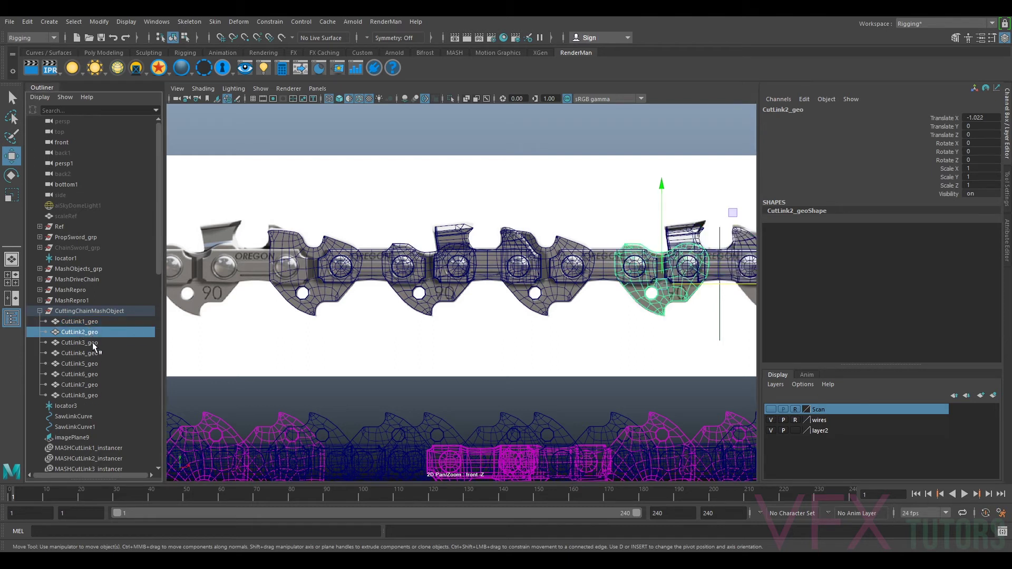
{"action": "left_click", "coordinate": [91, 342]}
{"action": "left_click", "coordinate": [87, 352]}
{"action": "left_click", "coordinate": [86, 364]}
{"action": "left_click", "coordinate": [85, 375]}
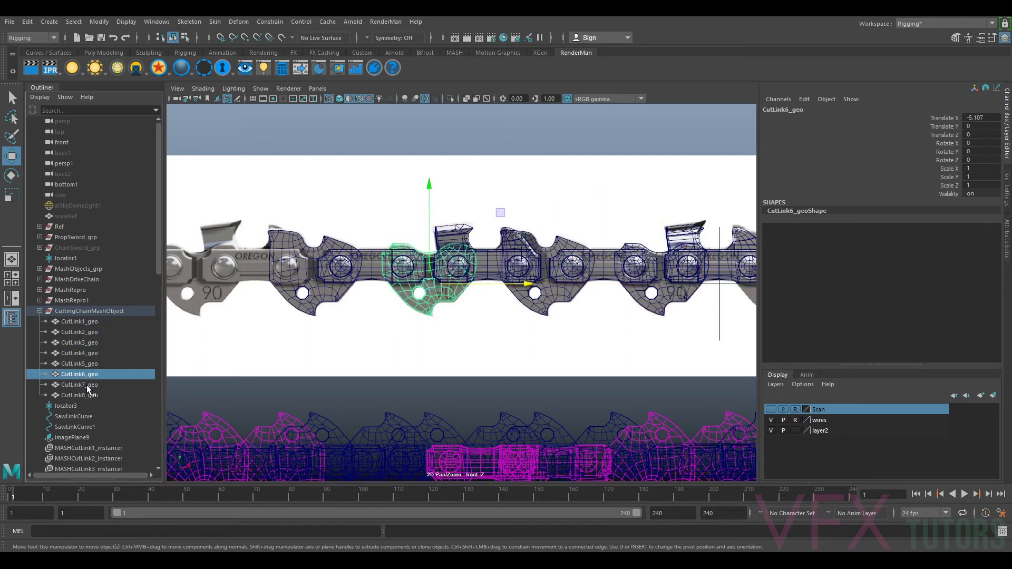
{"action": "left_click", "coordinate": [87, 385]}
{"action": "left_click", "coordinate": [89, 395]}
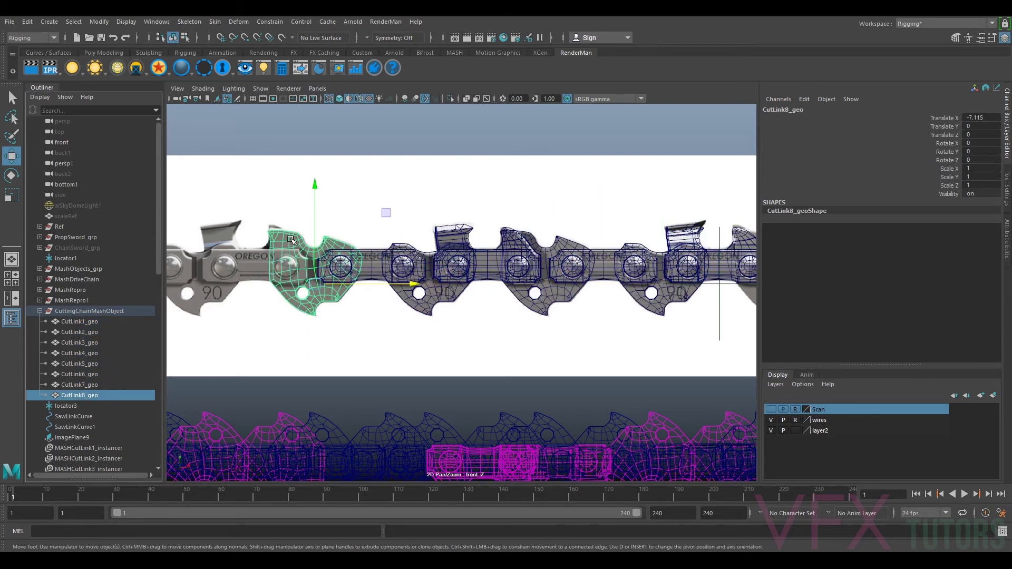
{"action": "left_click", "coordinate": [79, 320]}
- Examine how CutLink1_geo and CutLink2_geo overlap at their shared rivet over the reference image
{"action": "scroll", "coordinate": [564, 247], "scroll_direction": "down", "scroll_amount": 5}
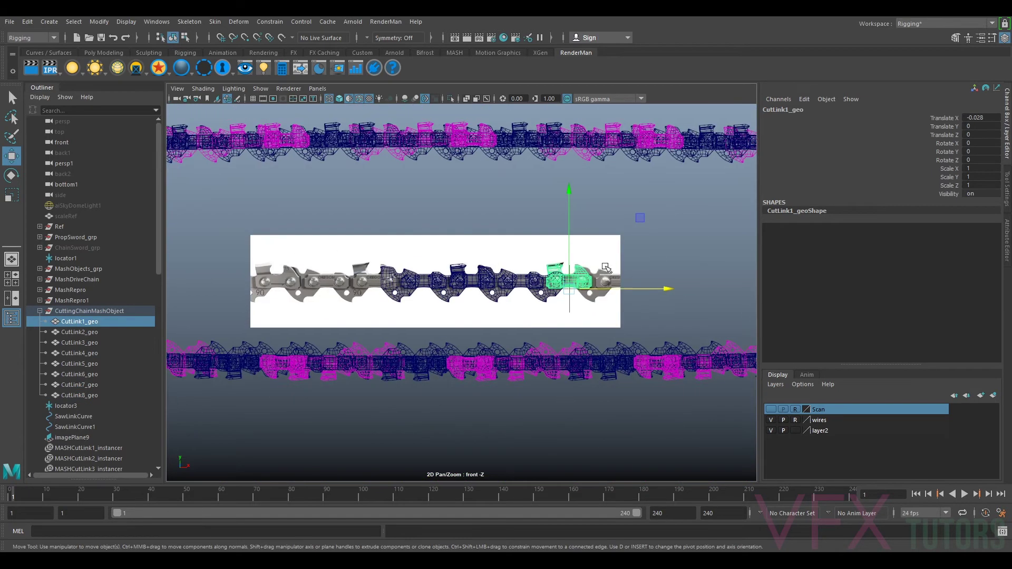
{"action": "middle_click_drag", "start_coordinate": [587, 269], "coordinate": [455, 278], "text": "alt"}
{"action": "scroll", "coordinate": [456, 278], "scroll_direction": "up", "scroll_amount": 8}
{"action": "scroll", "coordinate": [374, 311], "scroll_direction": "up", "scroll_amount": 4}
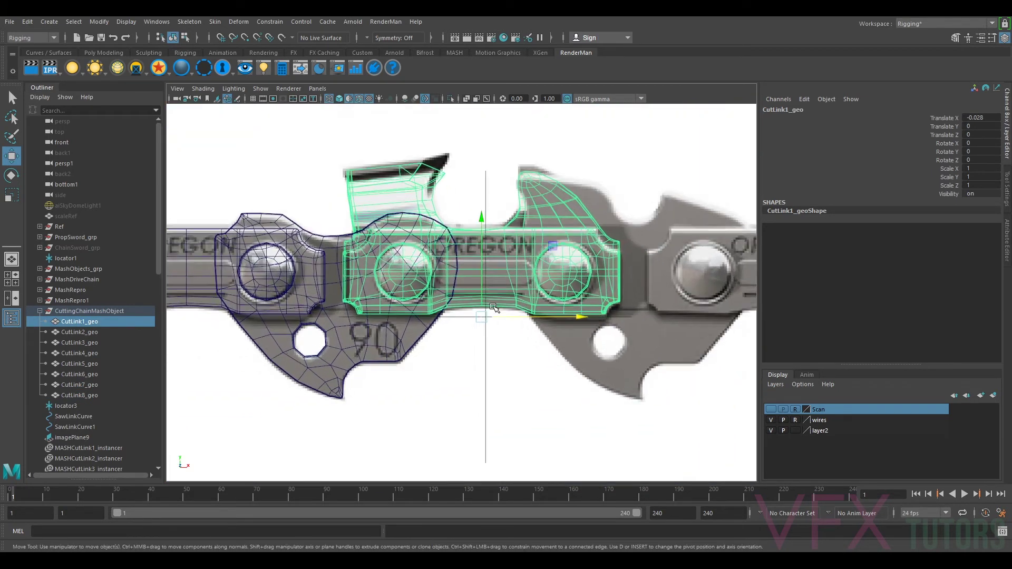
{"action": "left_click", "coordinate": [66, 331]}
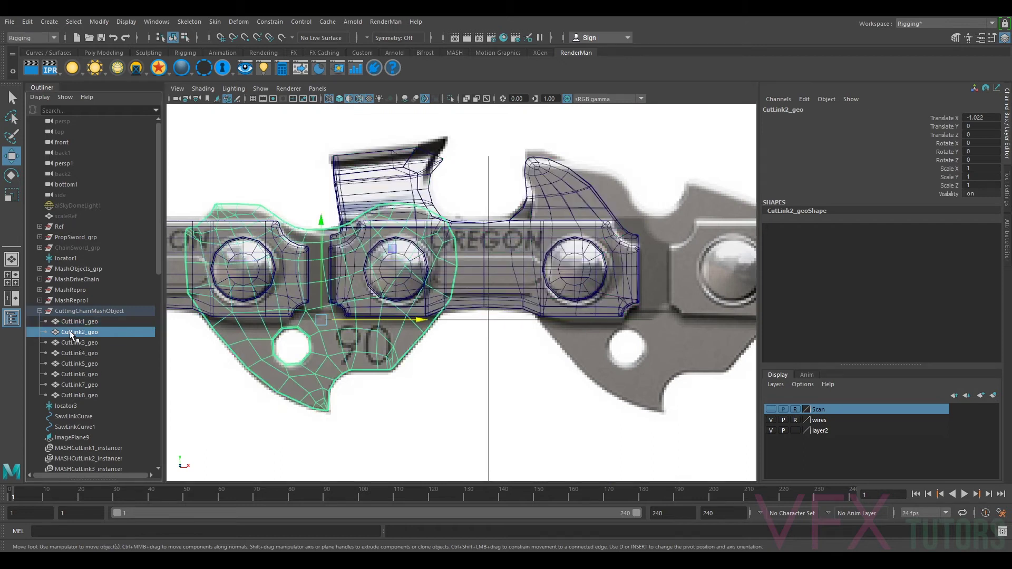
{"action": "middle_click_drag", "start_coordinate": [505, 316], "coordinate": [600, 315], "text": "alt"}
{"action": "left_click", "coordinate": [598, 300]}
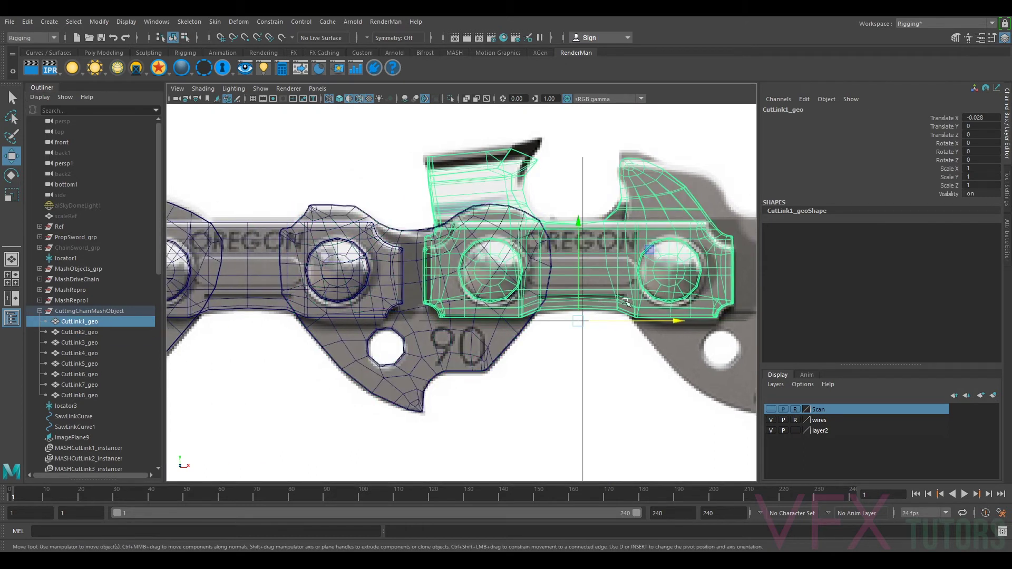
{"action": "scroll", "coordinate": [548, 322], "scroll_direction": "down", "scroll_amount": 6}
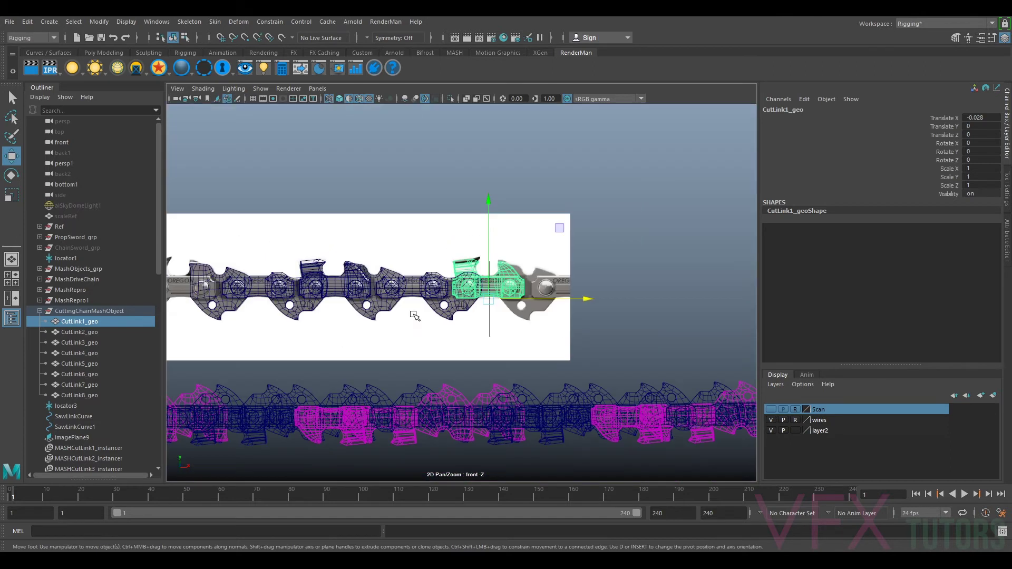
- Examine CutLink3_geo up close and compare its place between the neighbouring links with the whole reference chain
{"action": "scroll", "coordinate": [400, 305], "scroll_direction": "up", "scroll_amount": 4}
{"action": "left_click", "coordinate": [379, 295]}
{"action": "scroll", "coordinate": [379, 294], "scroll_direction": "up", "scroll_amount": 3}
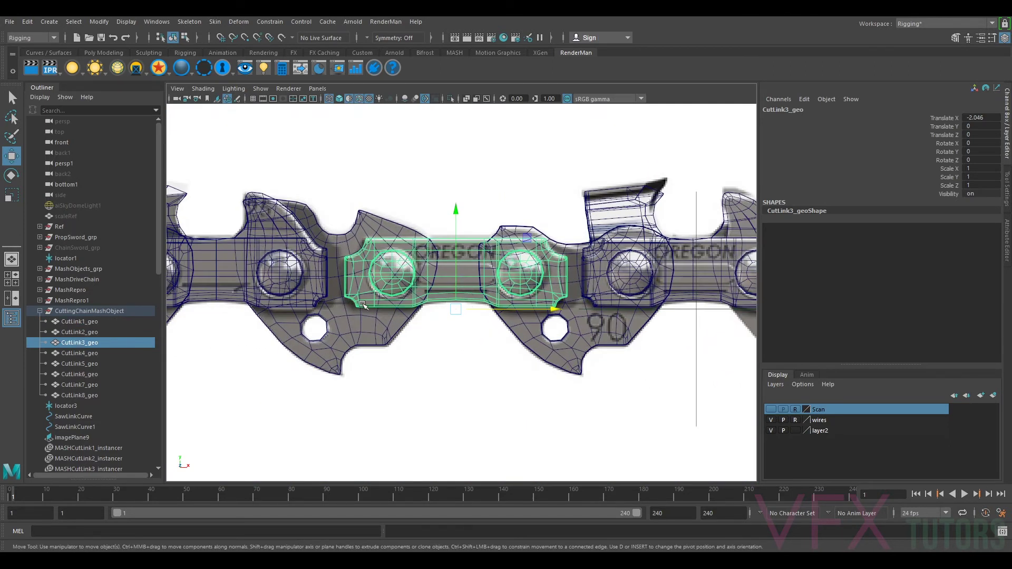
{"action": "scroll", "coordinate": [479, 309], "scroll_direction": "down", "scroll_amount": 6}
{"action": "scroll", "coordinate": [579, 132], "scroll_direction": "up", "scroll_amount": 2}
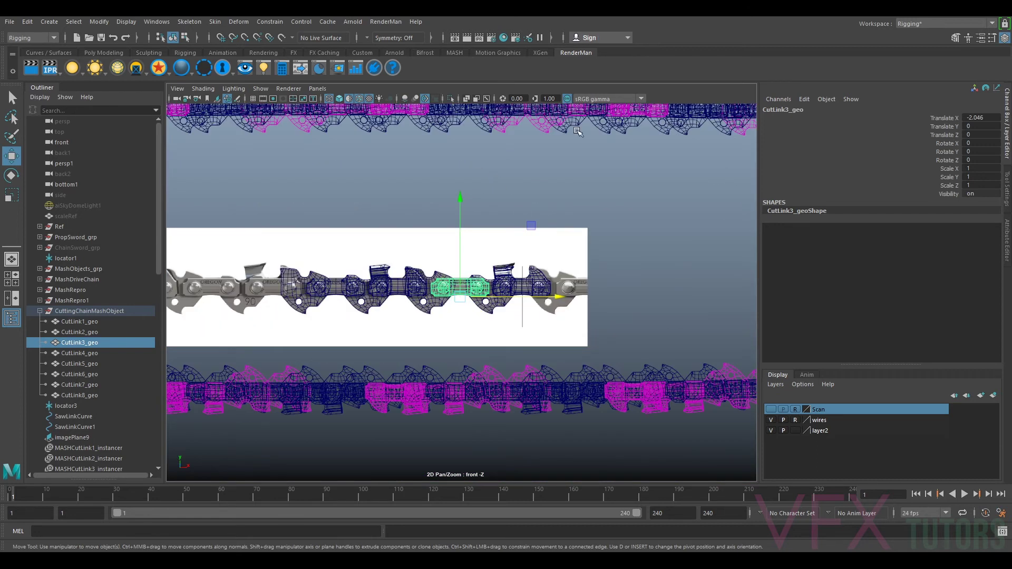
{"action": "scroll", "coordinate": [643, 278], "scroll_direction": "up", "scroll_amount": 5}
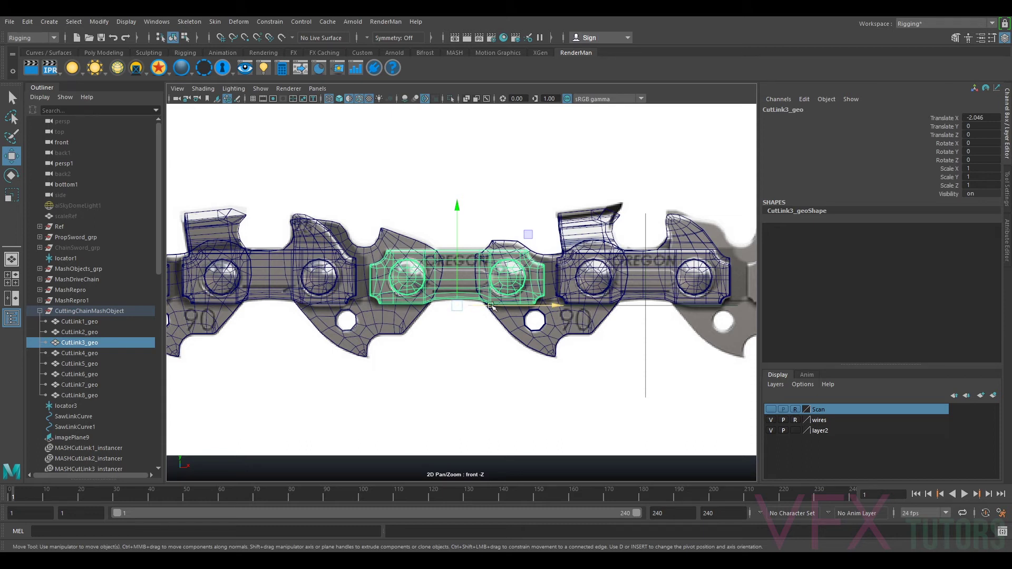
{"action": "scroll", "coordinate": [461, 304], "scroll_direction": "up", "scroll_amount": 3}
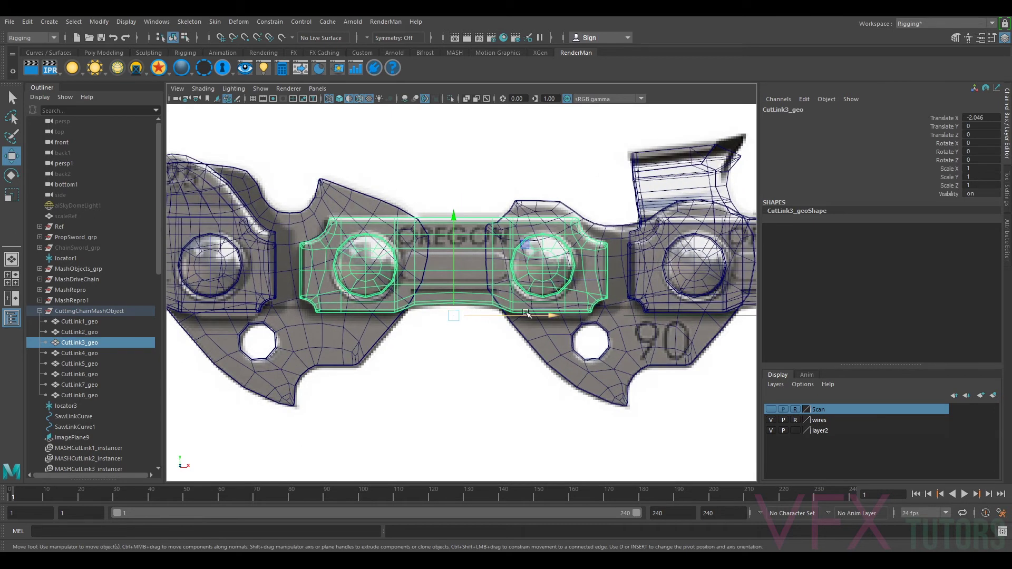
{"action": "scroll", "coordinate": [685, 311], "scroll_direction": "down", "scroll_amount": 7}
{"action": "scroll", "coordinate": [547, 303], "scroll_direction": "up", "scroll_amount": 4}
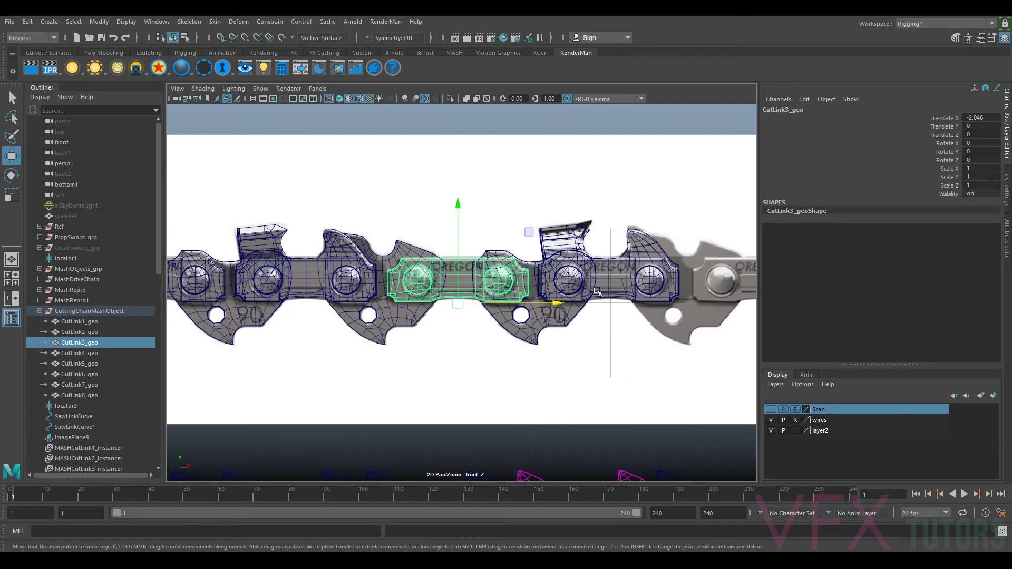
- Review CutLink1_geo through CutLink4_geo one by one to see how each link follows the previous one
{"action": "left_click", "coordinate": [633, 257]}
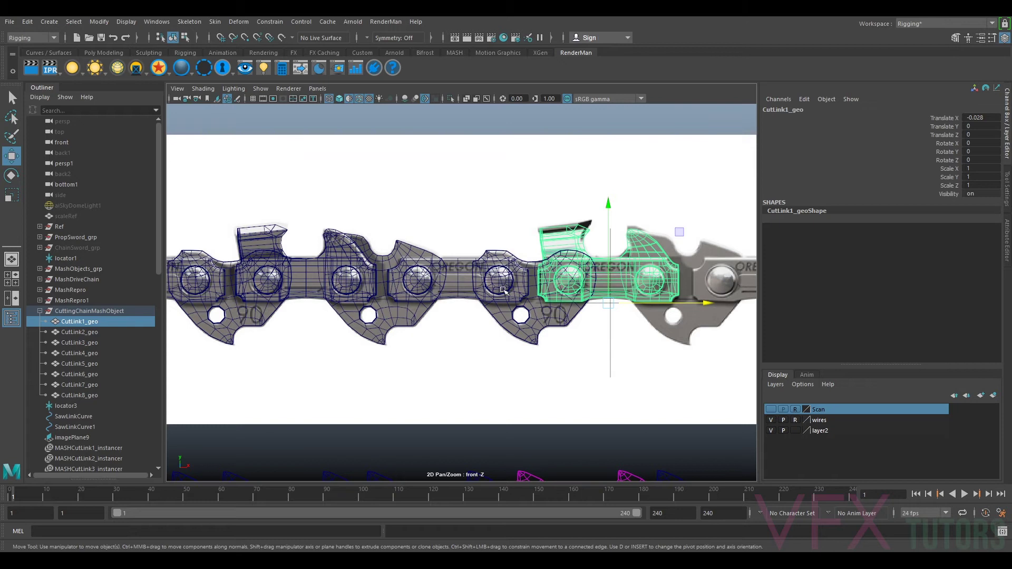
{"action": "left_click", "coordinate": [93, 401], "text": "shift"}
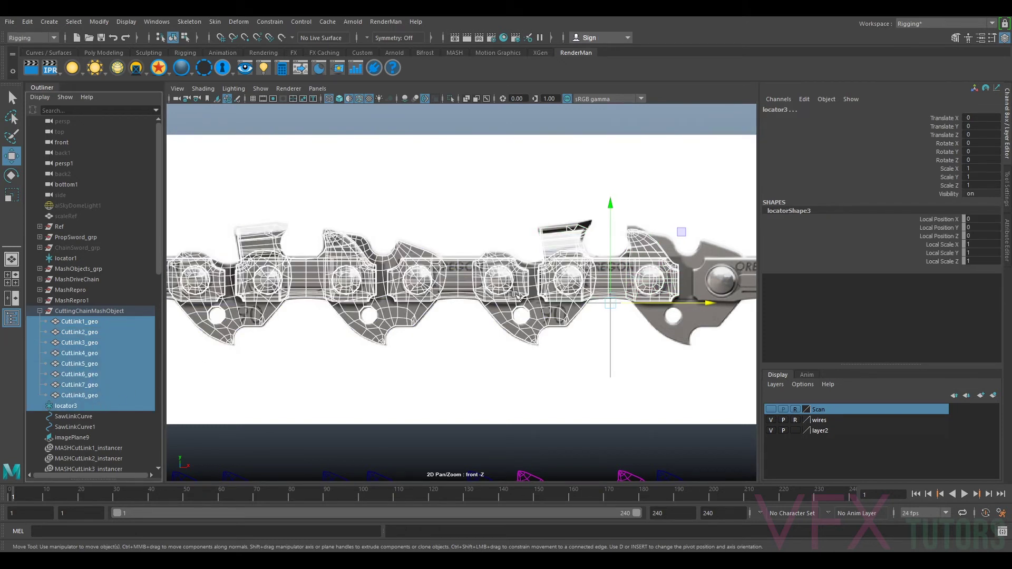
{"action": "left_click", "coordinate": [69, 324]}
{"action": "left_click", "coordinate": [76, 331]}
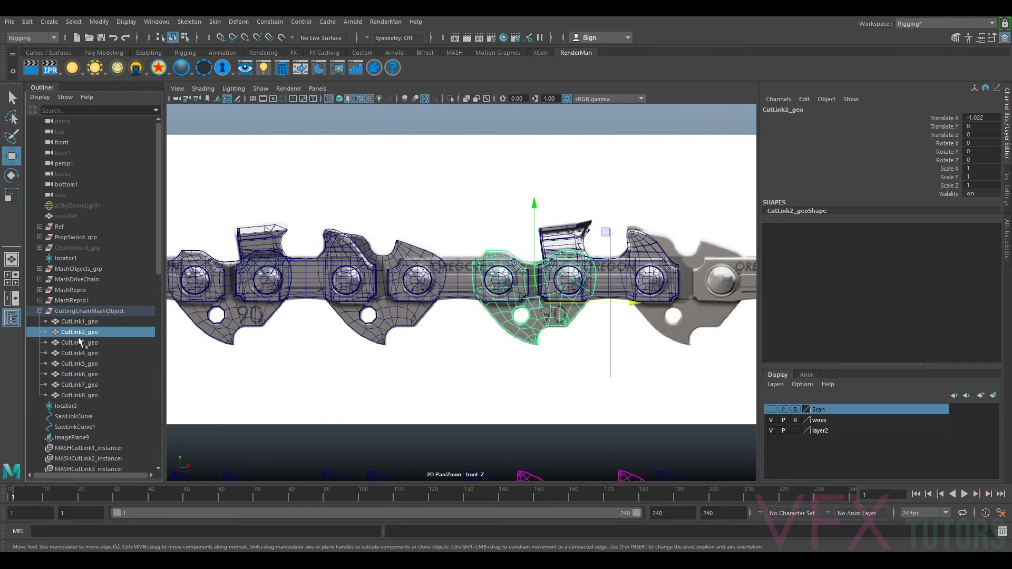
{"action": "left_click", "coordinate": [78, 339]}
{"action": "left_click", "coordinate": [79, 352]}
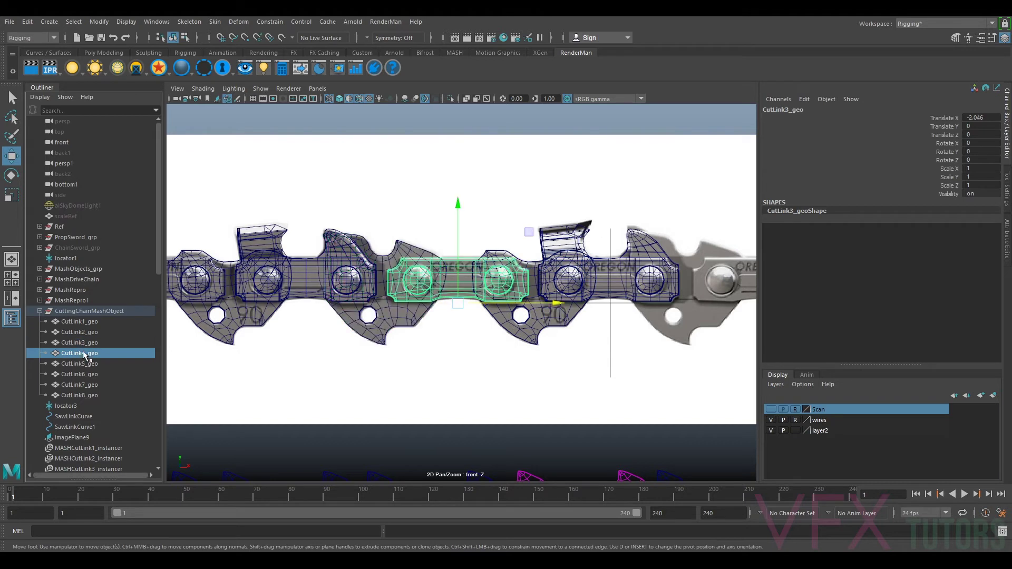
{"action": "scroll", "coordinate": [426, 305], "scroll_direction": "down", "scroll_amount": 3}
{"action": "scroll", "coordinate": [426, 304], "scroll_direction": "up", "scroll_amount": 3}
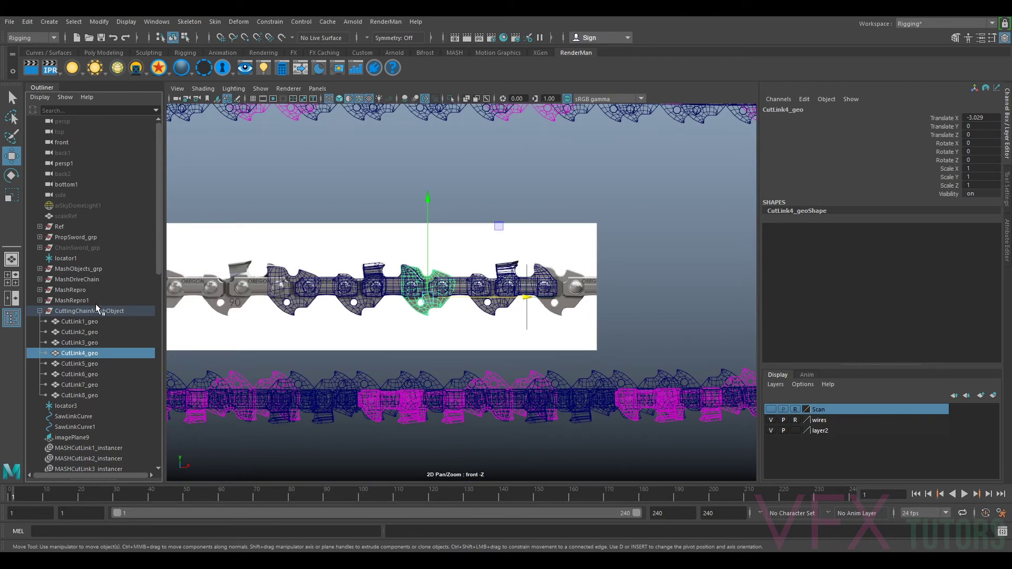
- Set Translate X to 0 for all eight links, CutLink1_geo to CutLink8_geo, stacking them at the origin
{"action": "left_click", "coordinate": [77, 321]}
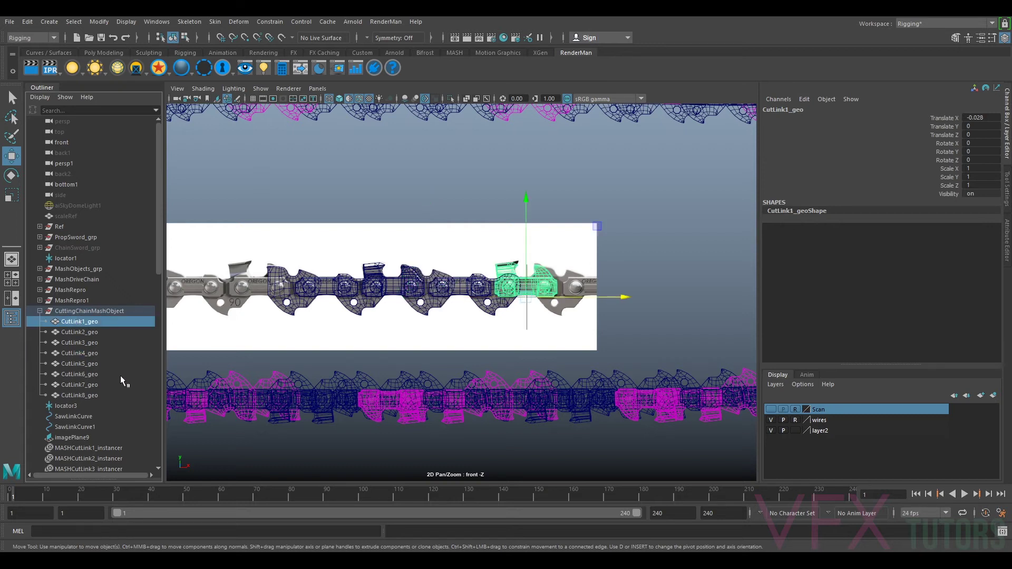
{"action": "left_click", "coordinate": [78, 395], "text": "shift"}
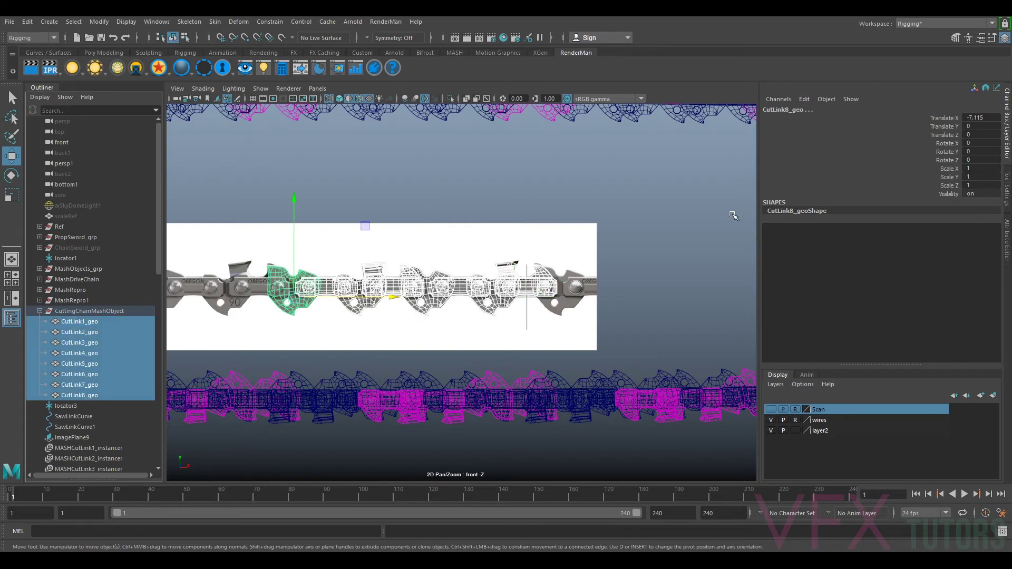
{"action": "double_click", "coordinate": [975, 117]}
{"action": "type", "text": "0"}
{"action": "key", "text": "Return"}
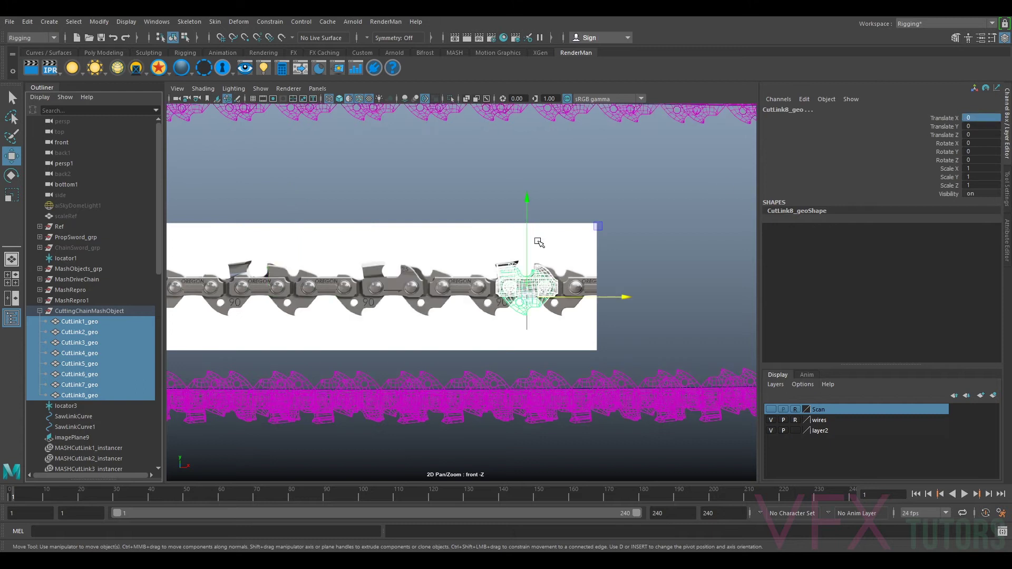
- Hide the chain reference image plane, imagePlane9
{"action": "left_click", "coordinate": [632, 234]}
{"action": "right_click_drag", "start_coordinate": [589, 300], "coordinate": [605, 304], "text": "alt"}
{"action": "scroll", "coordinate": [604, 304], "scroll_direction": "up", "scroll_amount": 2}
{"action": "left_click", "coordinate": [425, 231]}
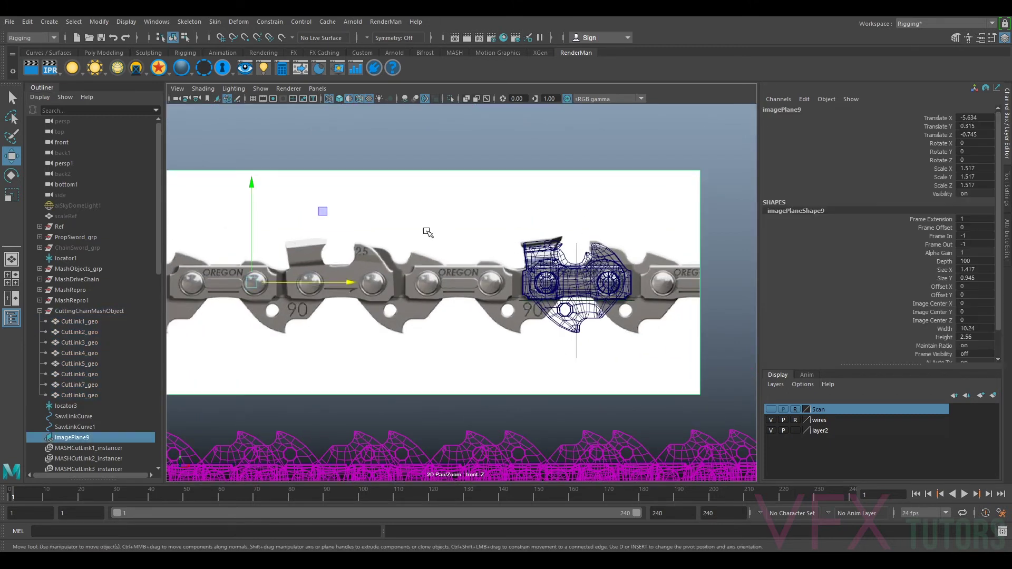
{"action": "key", "text": "h"}
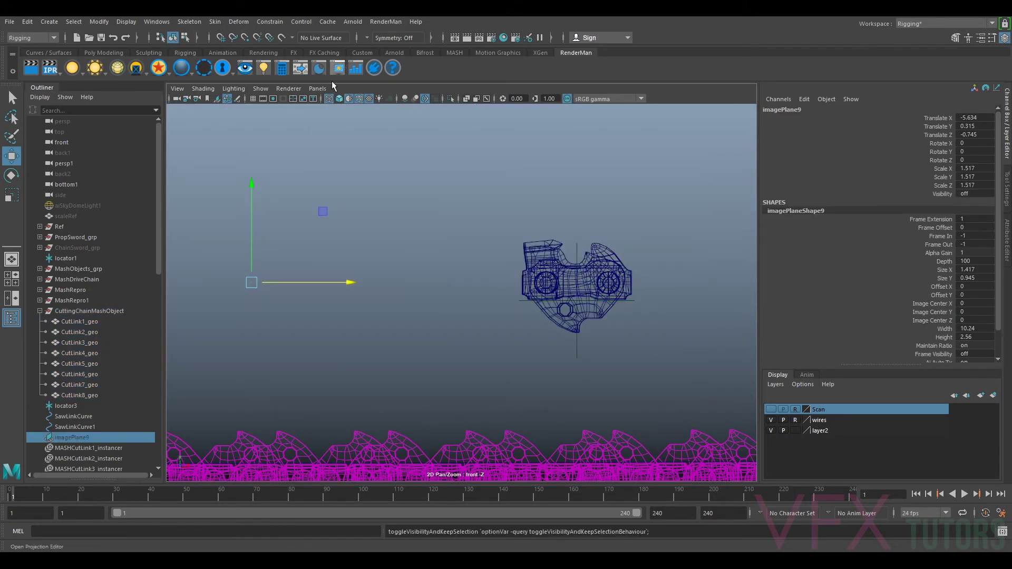
- Switch the viewport to the perspective camera and display everything with Smooth Shade All
{"action": "left_click", "coordinate": [318, 88]}
{"action": "left_click", "coordinate": [449, 124]}
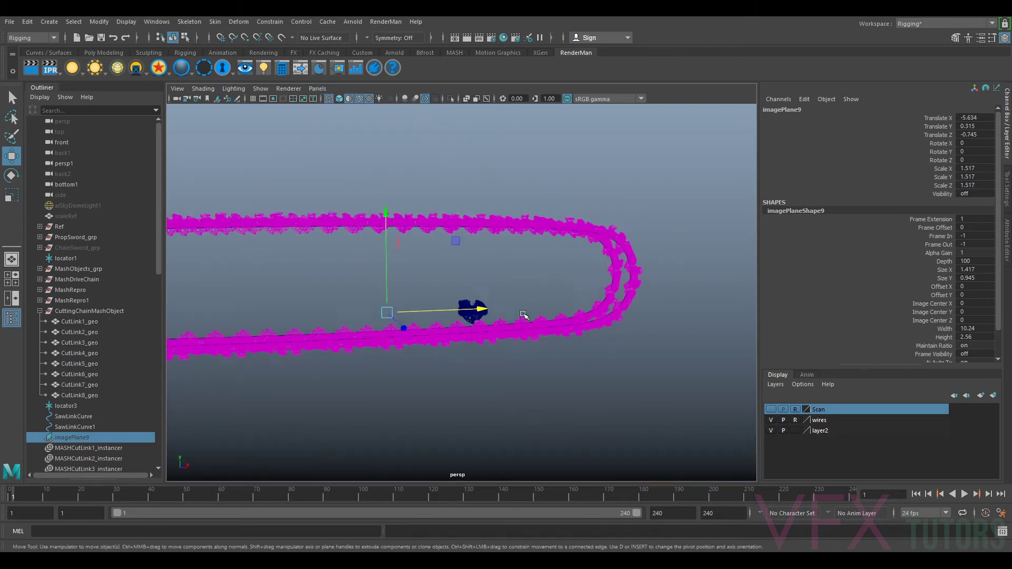
{"action": "scroll", "coordinate": [470, 309], "scroll_direction": "up", "scroll_amount": 5}
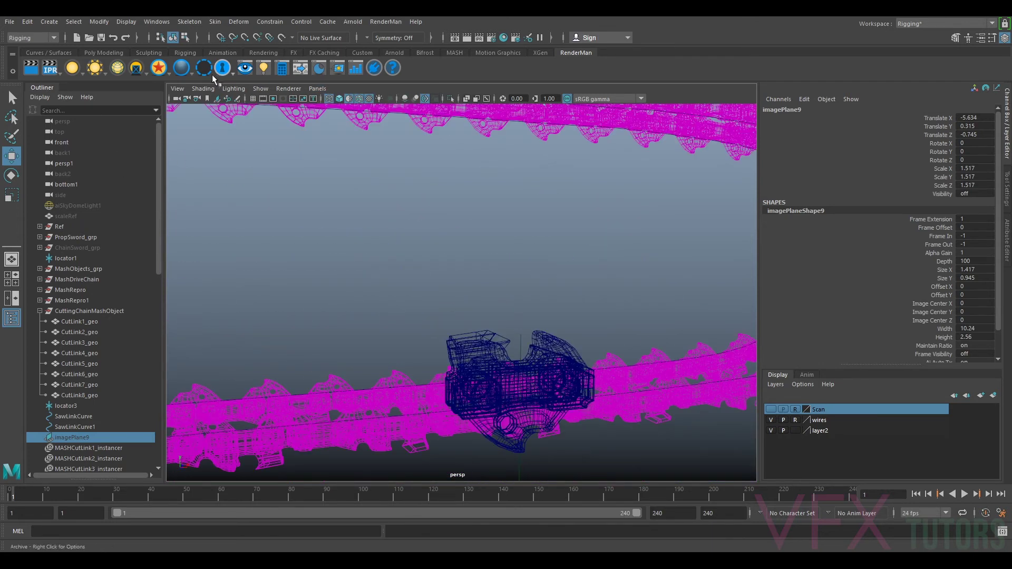
{"action": "left_click", "coordinate": [201, 88]}
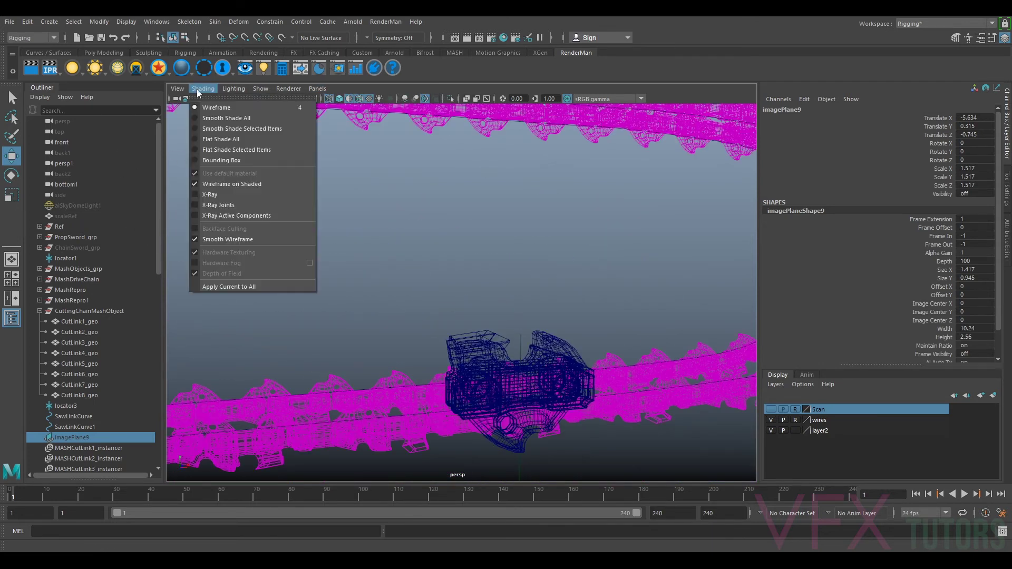
{"action": "left_click", "coordinate": [226, 118]}
{"action": "mouse_move", "coordinate": [477, 280]}
{"action": "left_mouse_down", "text": "alt"}
{"action": "mouse_move", "coordinate": [553, 334]}
{"action": "mouse_move", "coordinate": [472, 348]}
{"action": "mouse_move", "coordinate": [567, 314]}
{"action": "left_mouse_up", "text": "alt"}
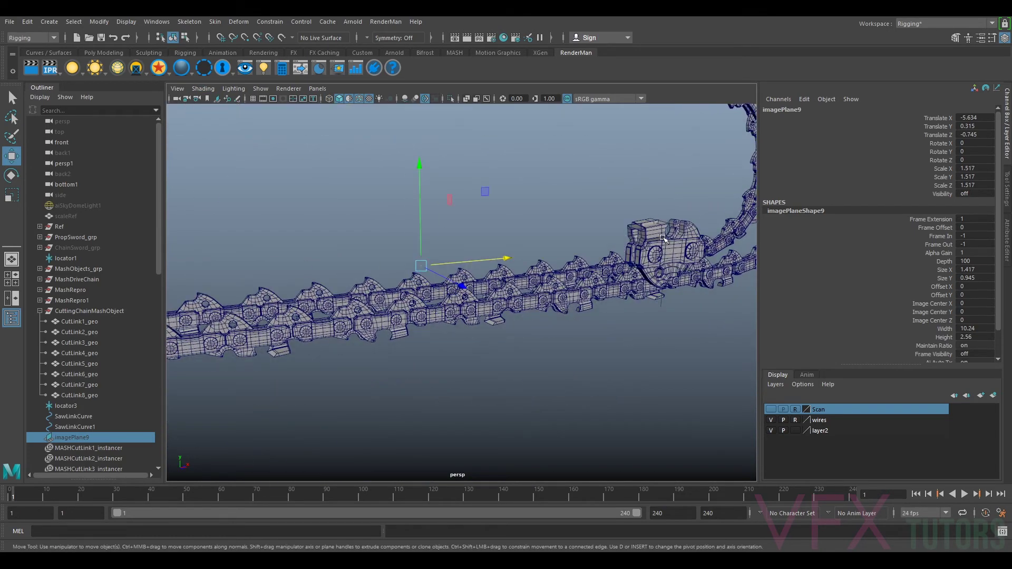
- Collapse the CuttingChainMashObject group and hide the MASHCutLink1–8 and L_MASHCutLink1–8 instancers
{"action": "left_click", "coordinate": [643, 251]}
{"action": "left_click", "coordinate": [40, 311]}
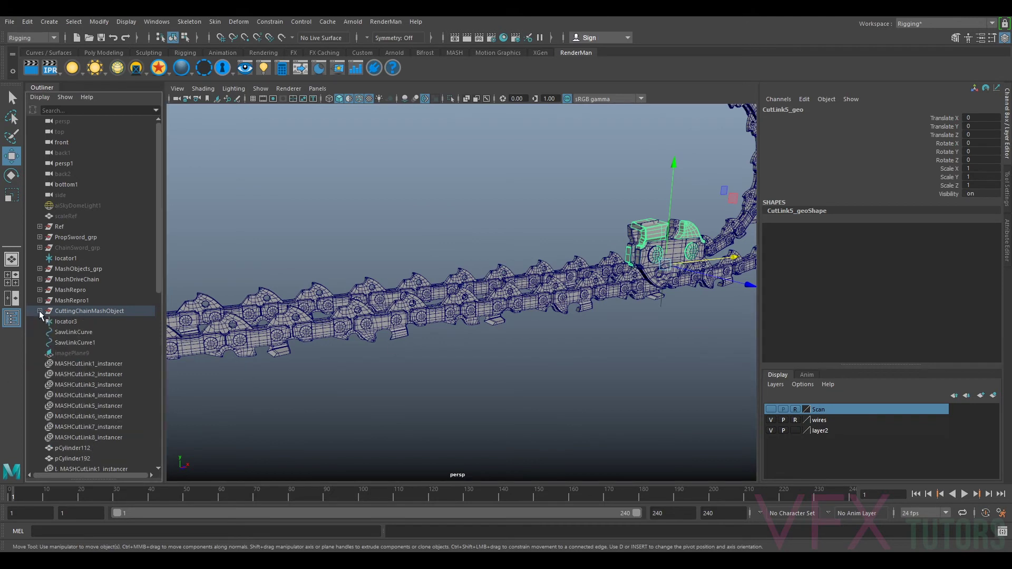
{"action": "scroll", "coordinate": [105, 314], "scroll_direction": "down", "scroll_amount": 2}
{"action": "left_click", "coordinate": [84, 302]}
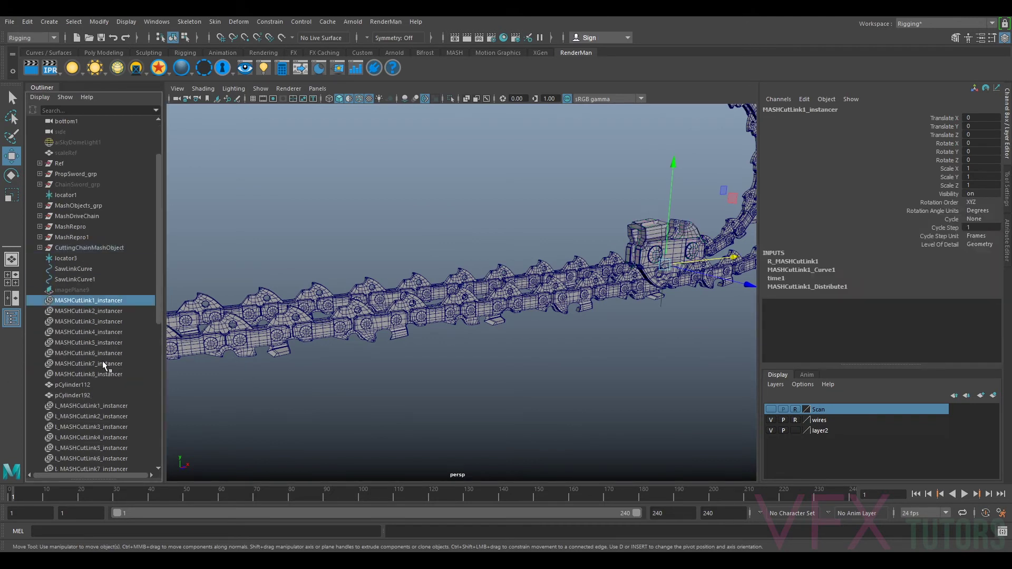
{"action": "left_click", "coordinate": [97, 374], "text": "shift"}
{"action": "left_click", "coordinate": [106, 406], "text": "ctrl"}
{"action": "scroll", "coordinate": [106, 416], "scroll_direction": "down", "scroll_amount": 5}
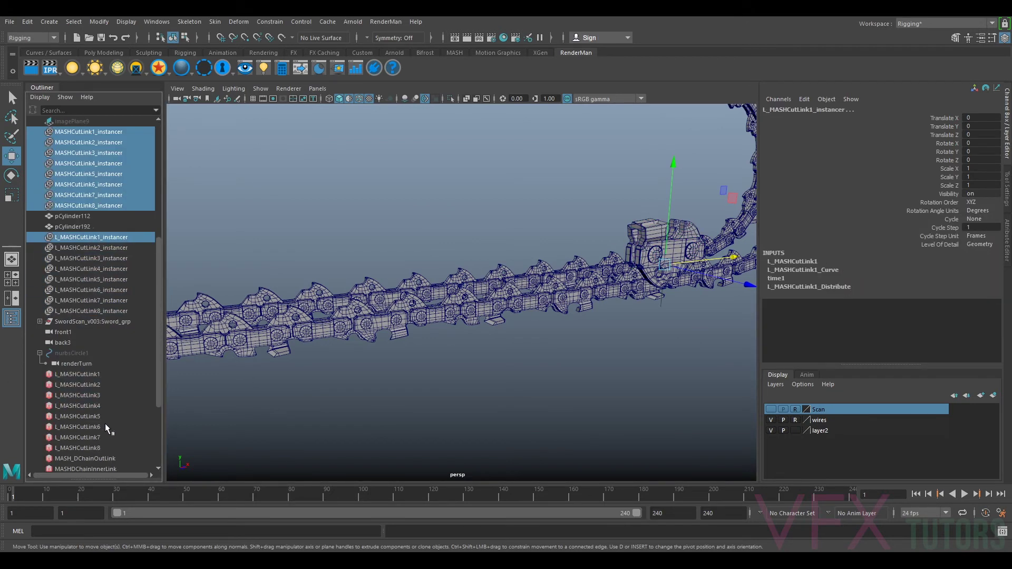
{"action": "left_click", "coordinate": [99, 311], "text": "shift"}
{"action": "key", "text": "ctrl+h"}
{"action": "key", "text": "f"}
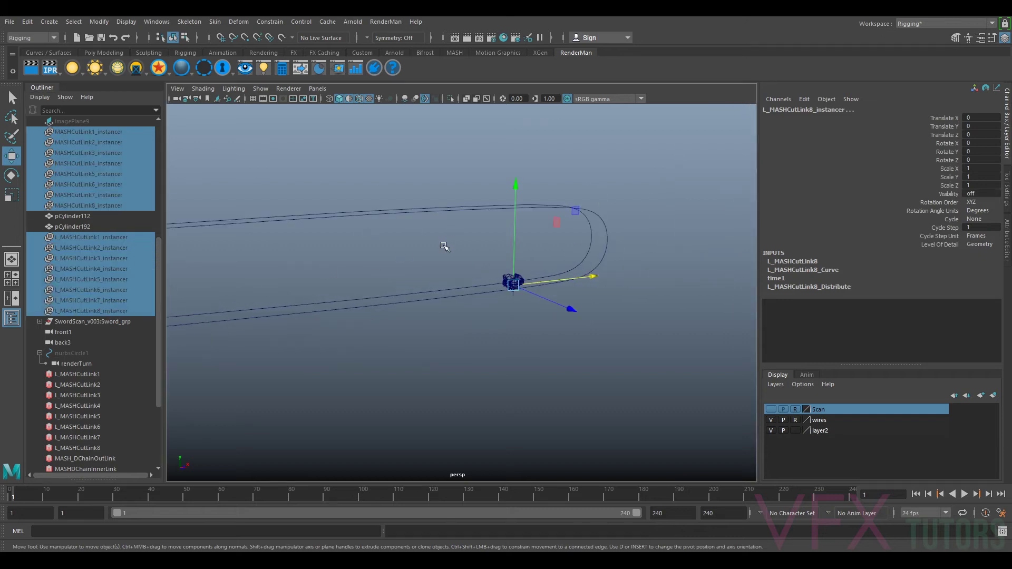
- Select SawLinkCurve and inspect the two guide curves around the sword from several angles
{"action": "left_click_drag", "start_coordinate": [445, 247], "coordinate": [385, 273], "text": "alt"}
{"action": "left_click", "coordinate": [513, 243]}
{"action": "middle_click_drag", "start_coordinate": [369, 252], "coordinate": [705, 246], "text": "alt"}
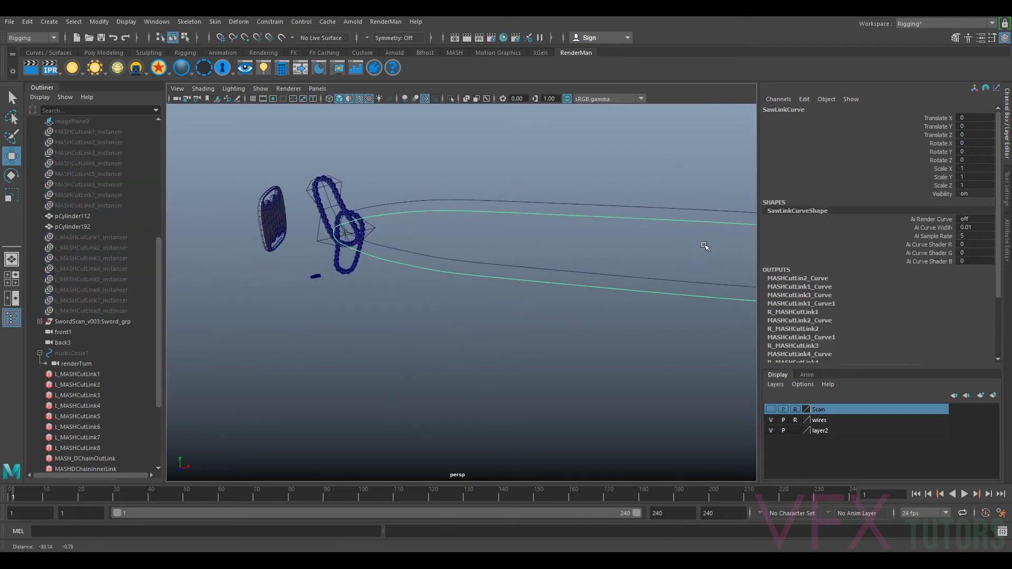
{"action": "left_click_drag", "start_coordinate": [480, 238], "coordinate": [507, 223], "text": "alt"}
{"action": "middle_click_drag", "start_coordinate": [556, 261], "coordinate": [453, 294], "text": "alt"}
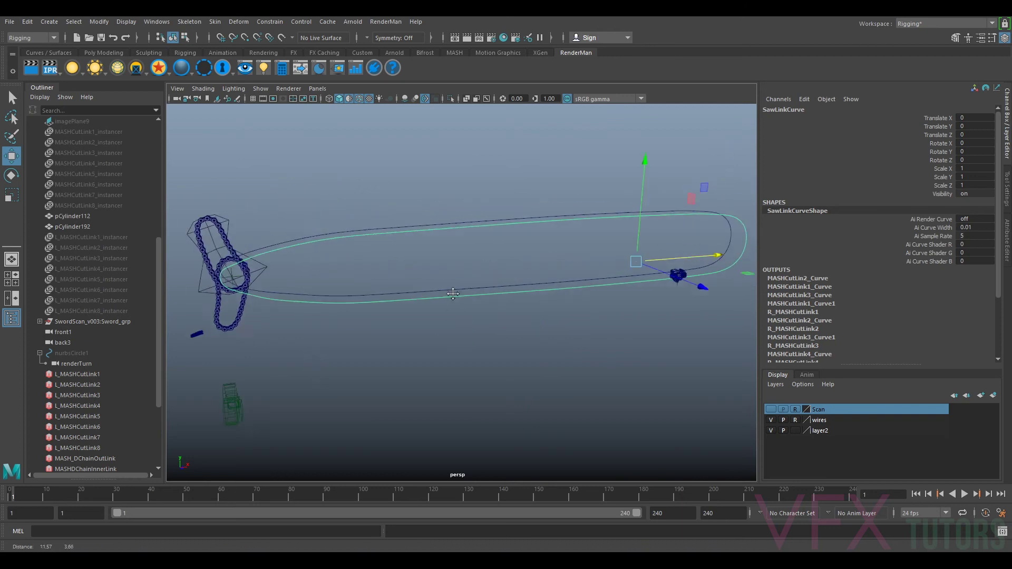
{"action": "left_click_drag", "start_coordinate": [454, 293], "coordinate": [402, 266], "text": "alt"}
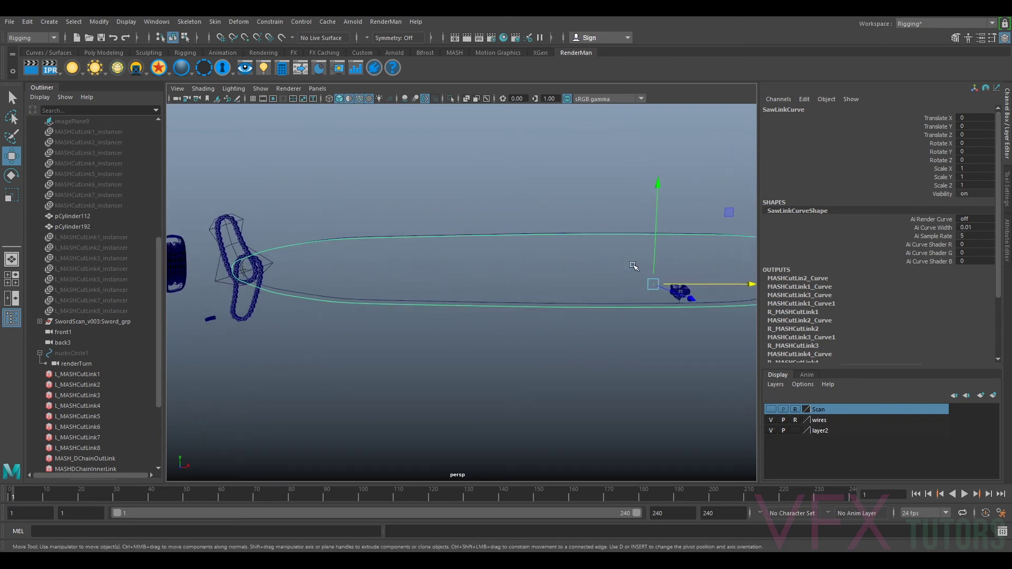
{"action": "middle_click_drag", "start_coordinate": [633, 266], "coordinate": [514, 269], "text": "alt"}
- Unhide MASHCutLink1_instancer to display the first link's copies along the guide curve
{"action": "left_click", "coordinate": [80, 373]}
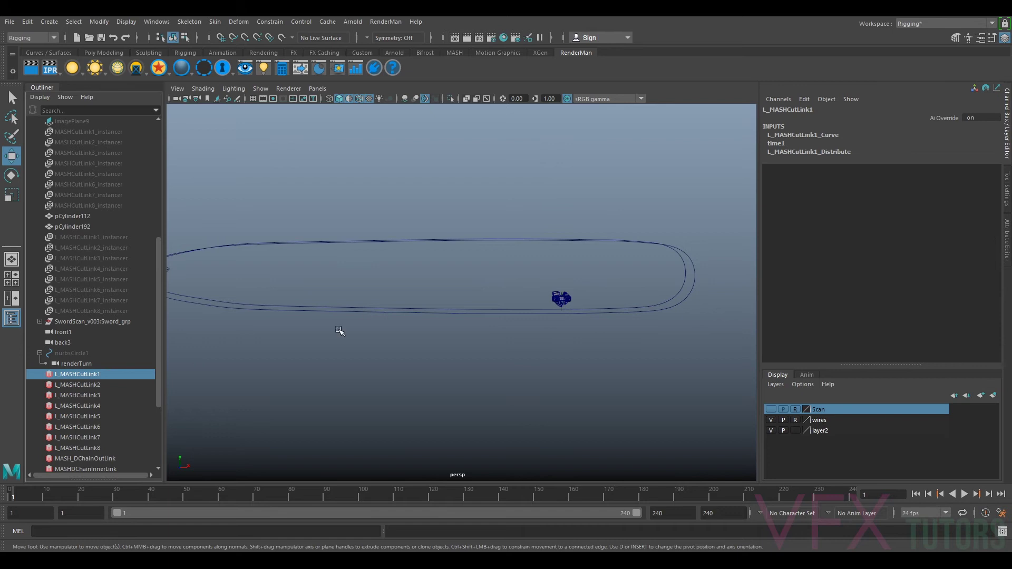
{"action": "scroll", "coordinate": [129, 272], "scroll_direction": "up", "scroll_amount": 3}
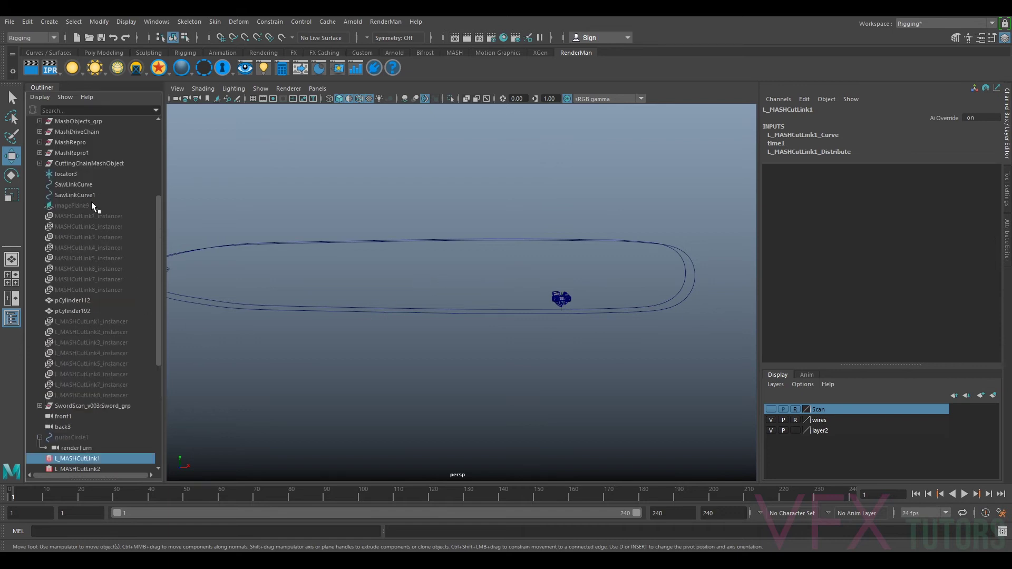
{"action": "left_click", "coordinate": [96, 215]}
{"action": "key", "text": "shift+h"}
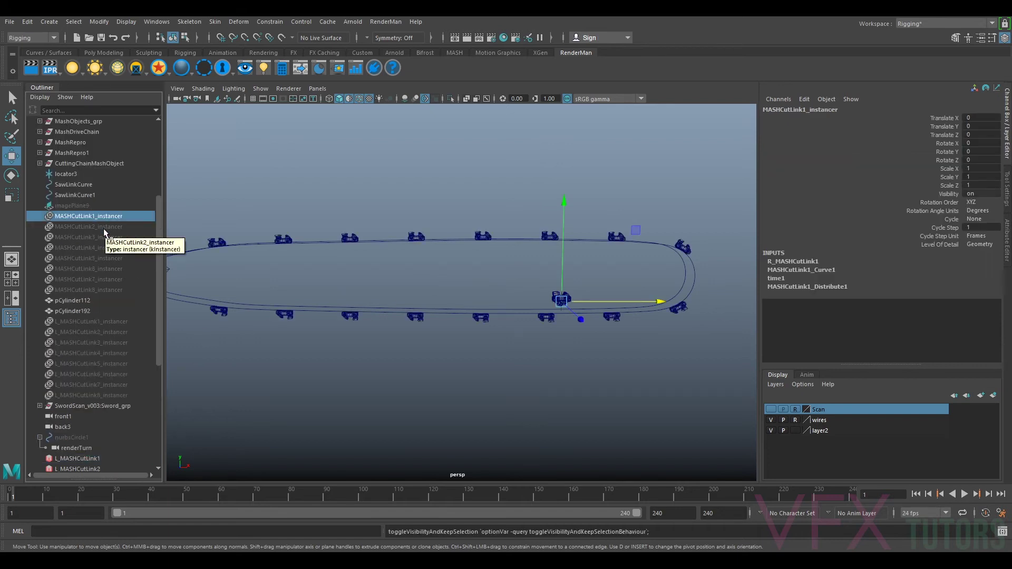
{"action": "scroll", "coordinate": [527, 216], "scroll_direction": "up", "scroll_amount": 5}
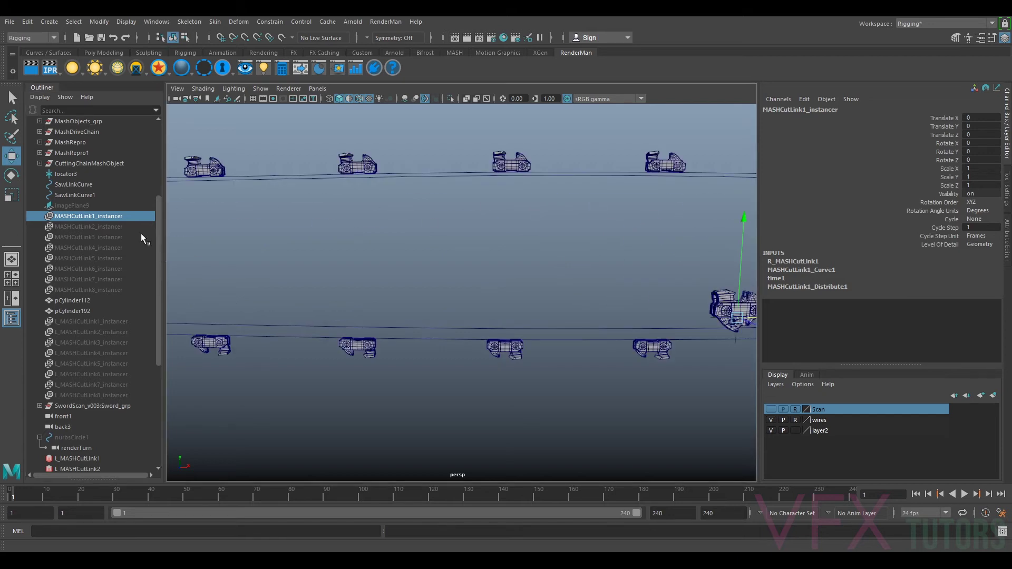
- Review the Distribute, time and Curve node attributes of the L_MASHCutLink1 network, including its point count and input curve
{"action": "left_click", "coordinate": [83, 458]}
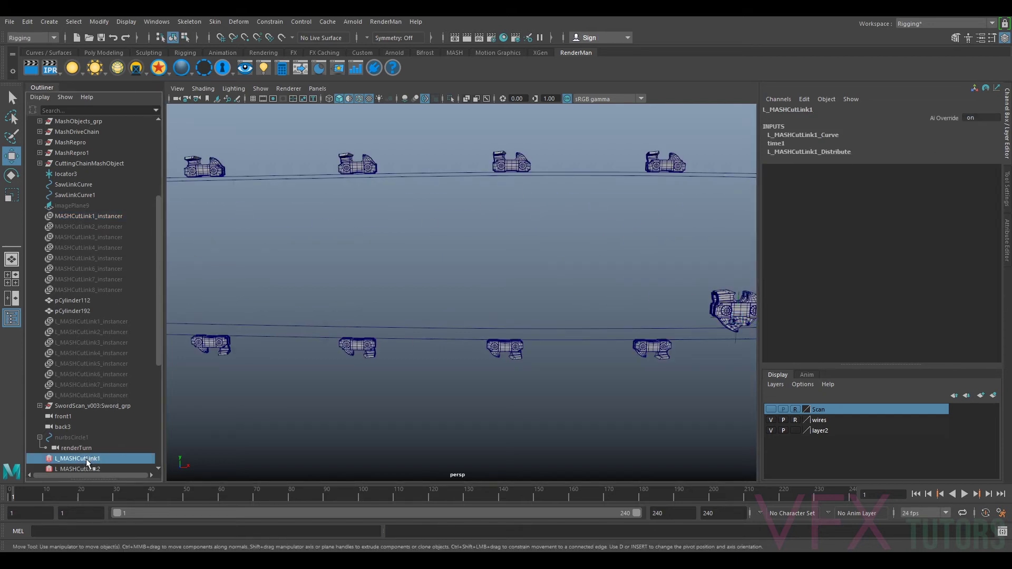
{"action": "left_click", "coordinate": [1007, 235]}
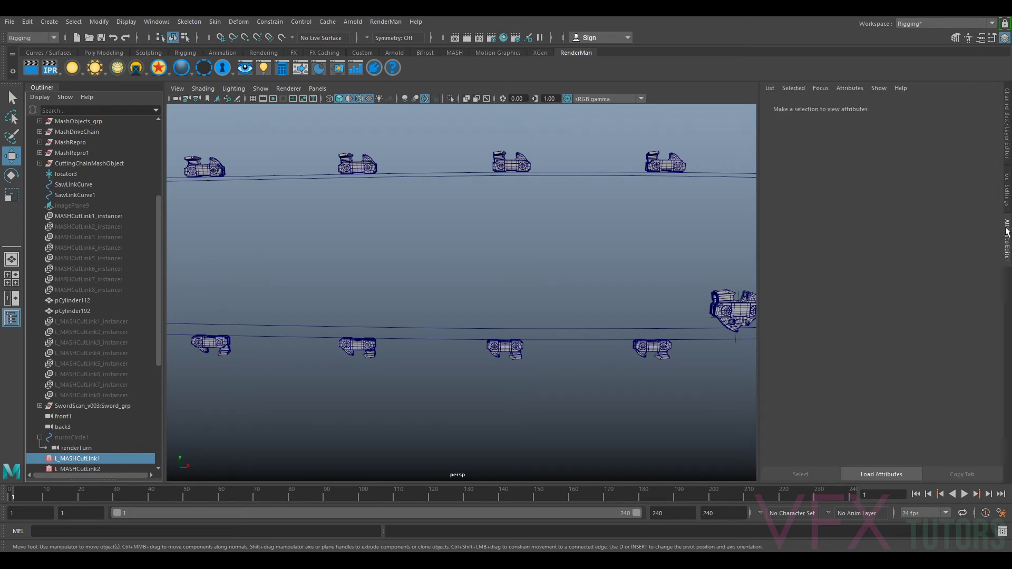
{"action": "left_click", "coordinate": [848, 106]}
{"action": "left_click", "coordinate": [969, 105]}
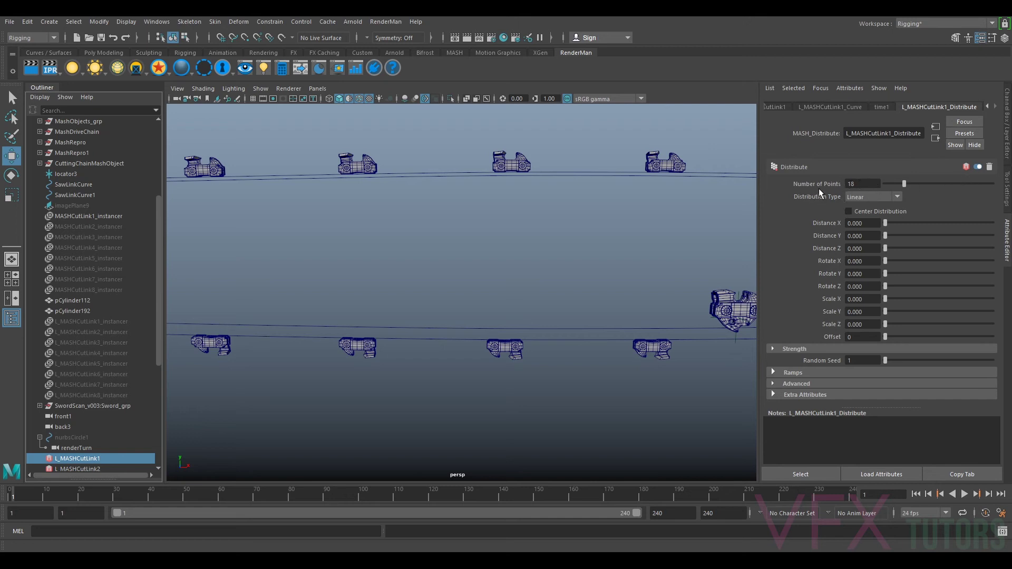
{"action": "left_click", "coordinate": [882, 107]}
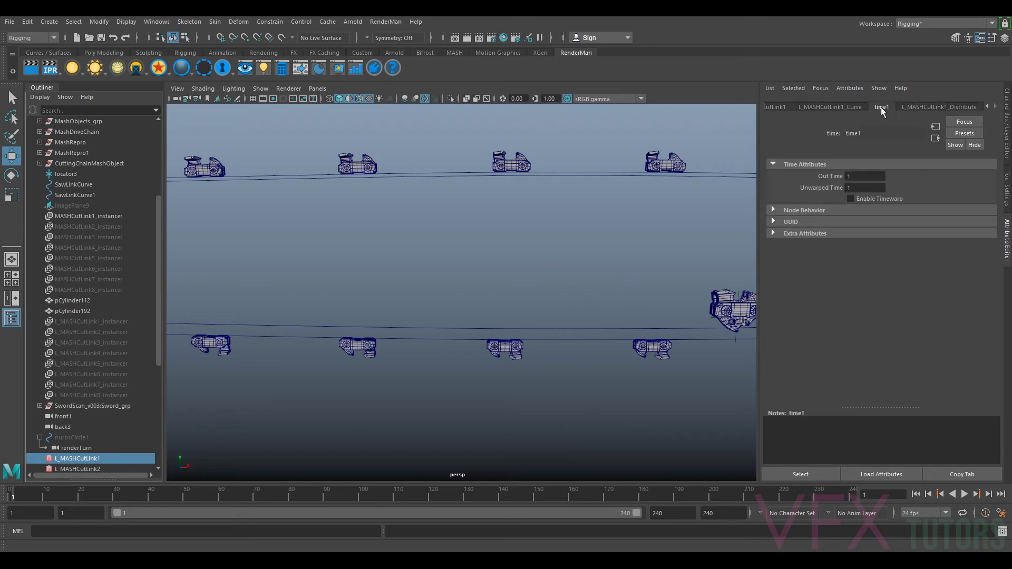
{"action": "left_click", "coordinate": [853, 107]}
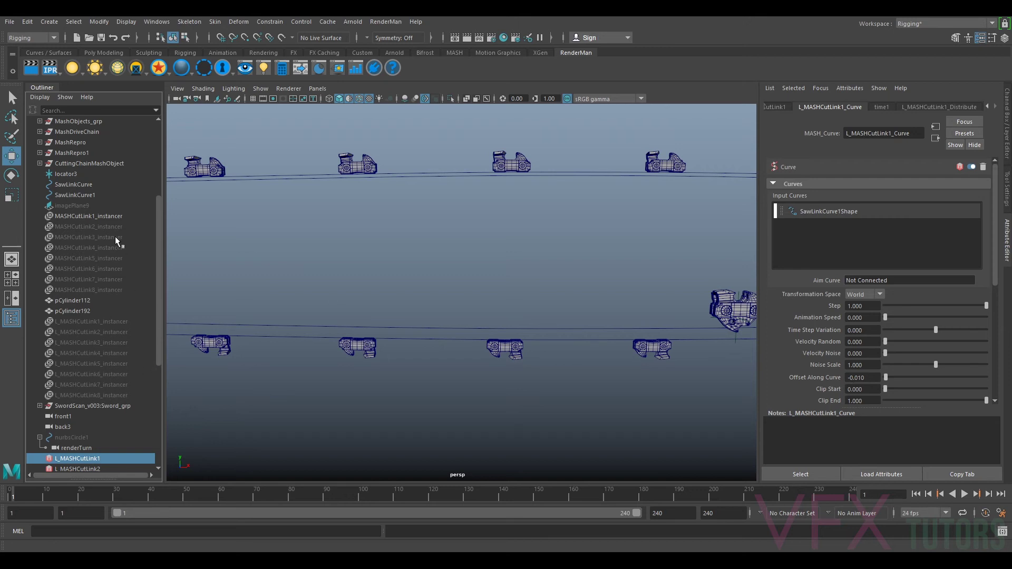
- Unhide the MASHCutLink2 to MASHCutLink8 instancers one after another to fill in the first cutting chain
{"action": "left_click", "coordinate": [106, 226]}
{"action": "key", "text": "h"}
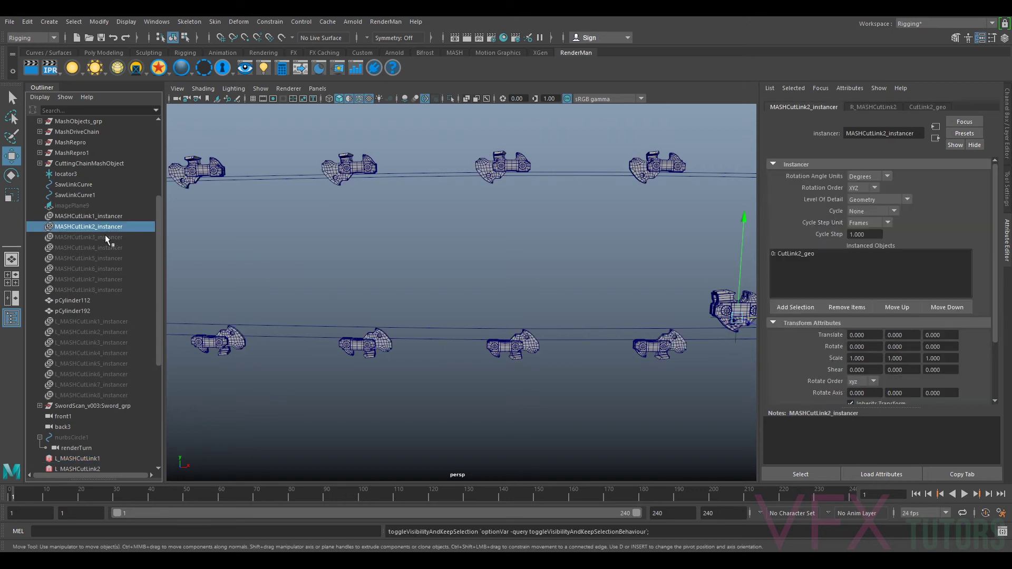
{"action": "left_click", "coordinate": [106, 237]}
{"action": "key", "text": "h"}
{"action": "left_click", "coordinate": [100, 248]}
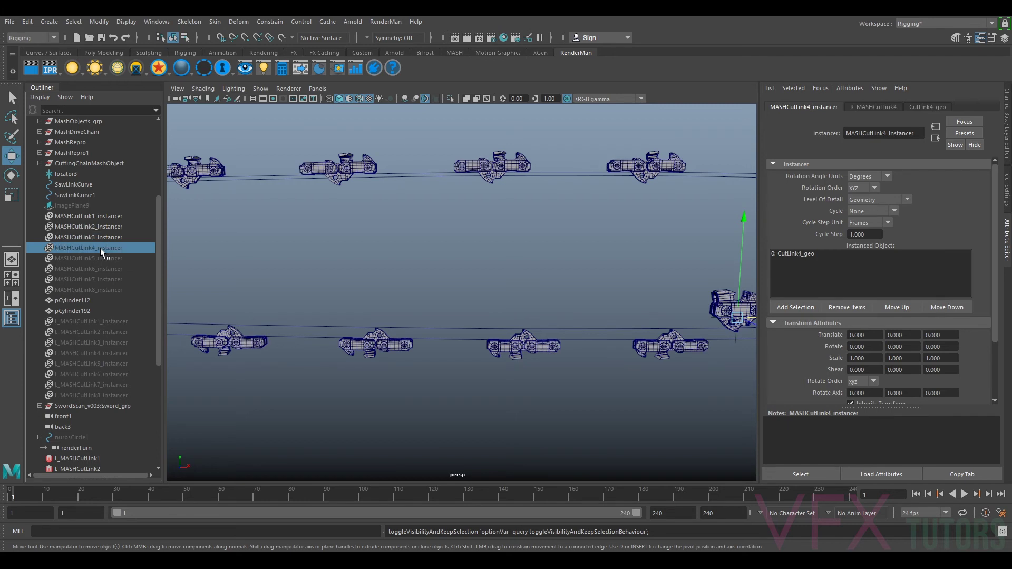
{"action": "key", "text": "h"}
{"action": "left_click", "coordinate": [100, 258]}
{"action": "key", "text": "h"}
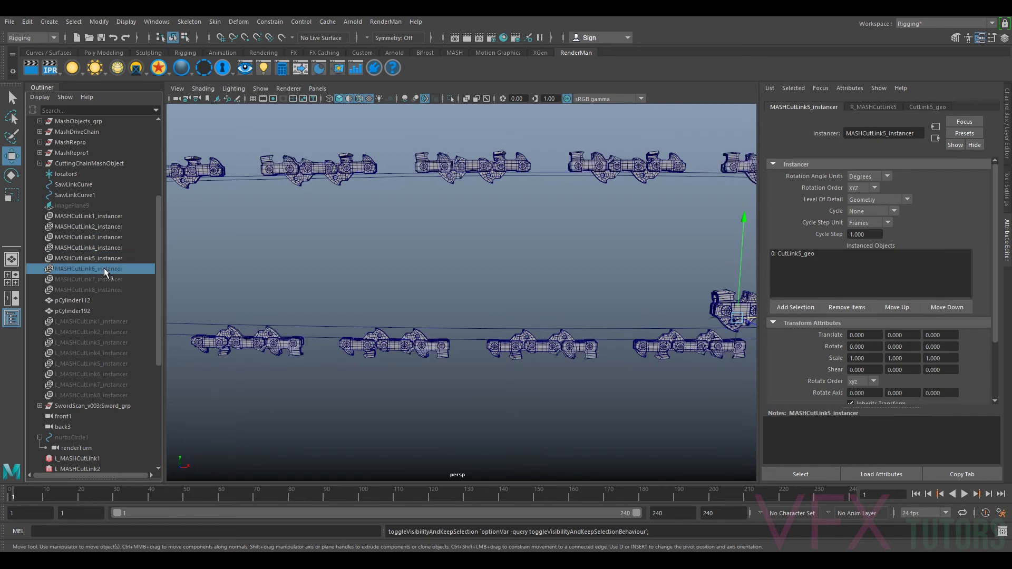
{"action": "left_click", "coordinate": [103, 268]}
{"action": "key", "text": "h"}
{"action": "left_click", "coordinate": [106, 279]}
{"action": "key", "text": "h"}
{"action": "left_click", "coordinate": [105, 289]}
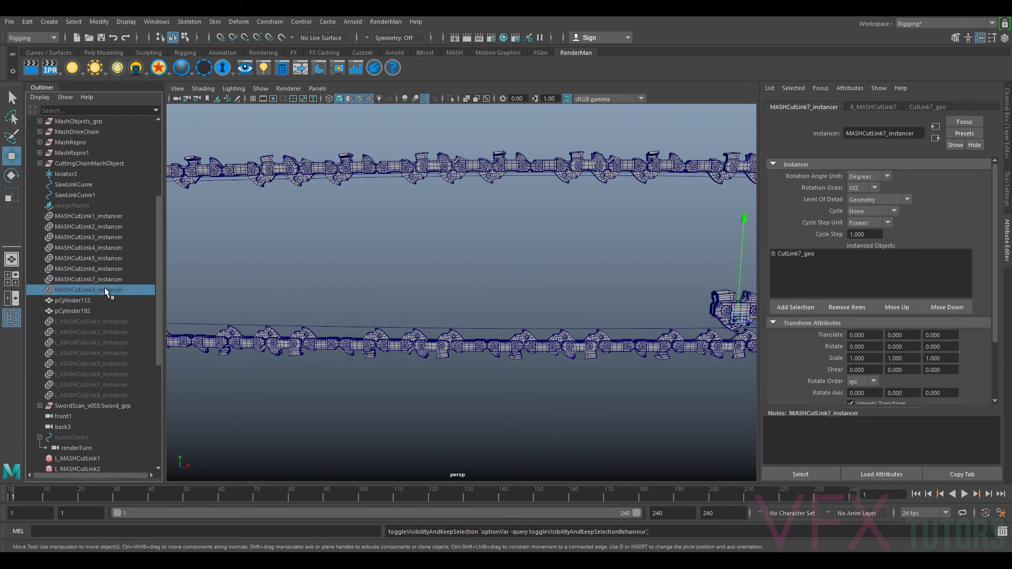
{"action": "key", "text": "h"}
- Unhide the L_MASHCutLink1 to L_MASHCutLink8 instancers to build up the second cutting chain beside the first
{"action": "scroll", "coordinate": [565, 232], "scroll_direction": "down", "scroll_amount": 4}
{"action": "left_click_drag", "start_coordinate": [598, 255], "coordinate": [492, 257], "text": "alt"}
{"action": "left_click", "coordinate": [123, 321]}
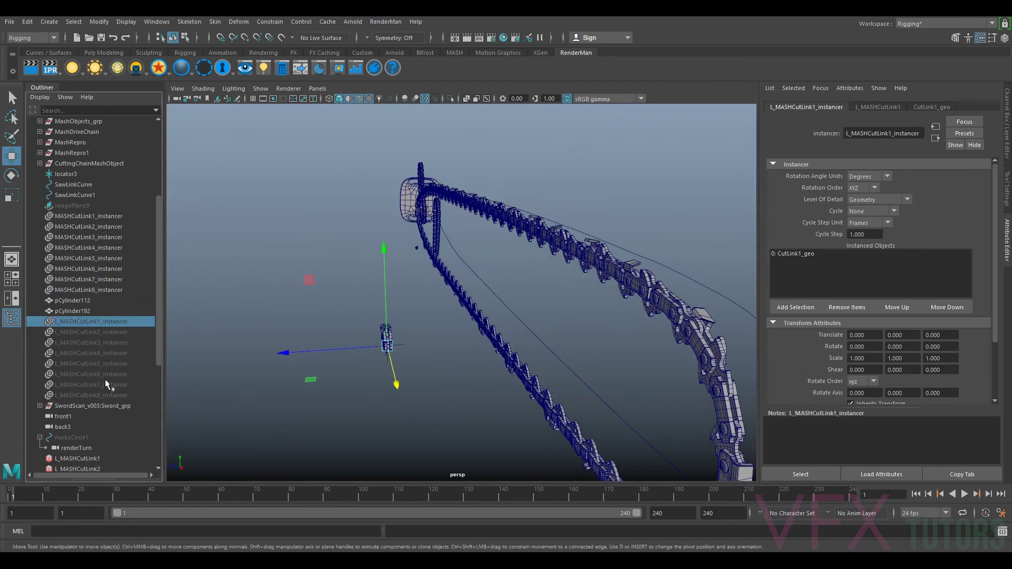
{"action": "key", "text": "h"}
{"action": "left_click", "coordinate": [116, 332]}
{"action": "key", "text": "h"}
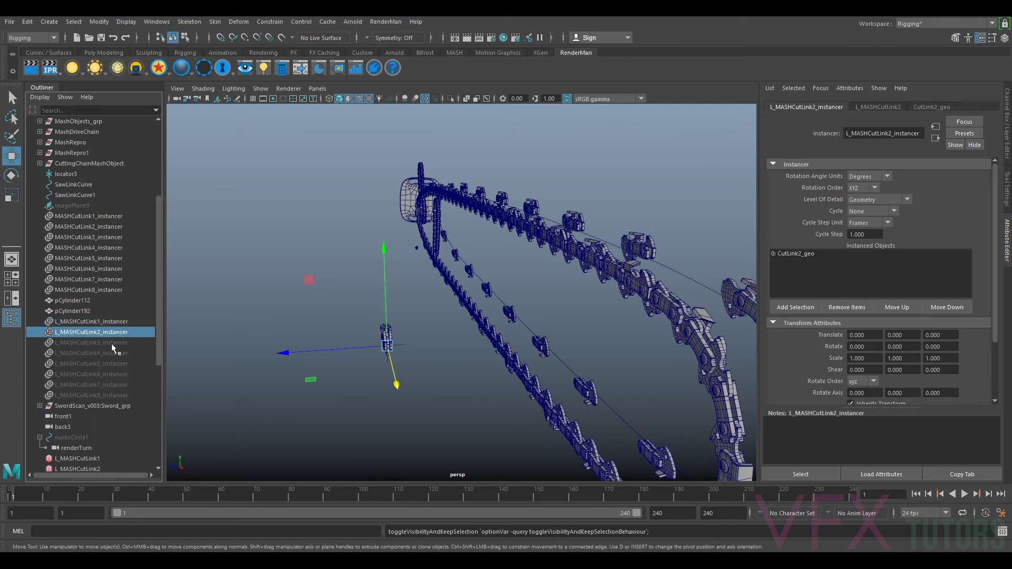
{"action": "left_click", "coordinate": [111, 343]}
{"action": "key", "text": "h"}
{"action": "left_click", "coordinate": [108, 352]}
{"action": "key", "text": "h"}
{"action": "left_click", "coordinate": [106, 364]}
{"action": "key", "text": "h"}
{"action": "left_click", "coordinate": [106, 373]}
{"action": "key", "text": "h"}
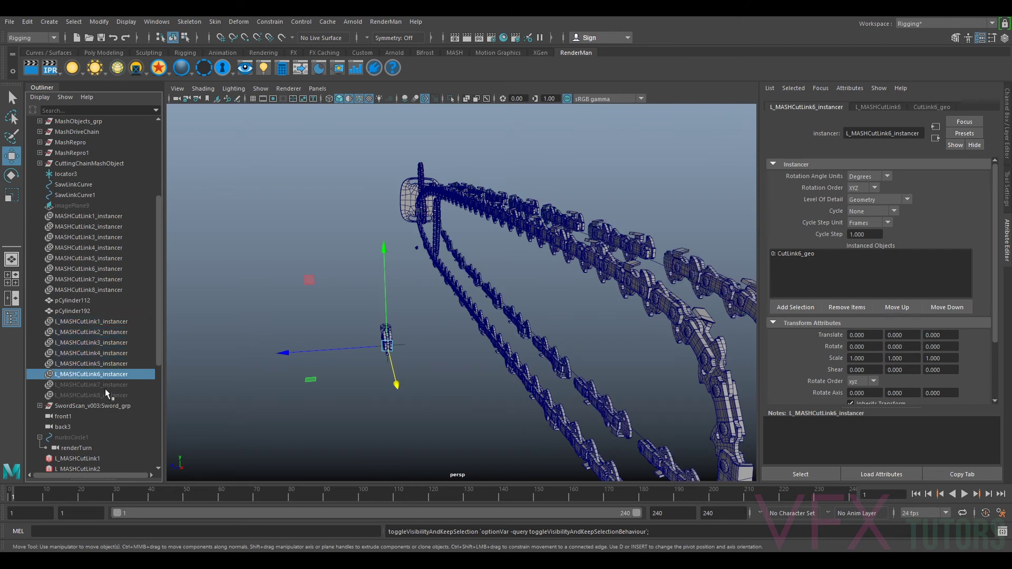
{"action": "left_click_drag", "start_coordinate": [105, 386], "coordinate": [104, 395]}
{"action": "key", "text": "h"}
- Clear the selection and examine both complete cutting chains from several angles and distances, including the drive chain end
{"action": "left_click", "coordinate": [343, 262]}
{"action": "left_click_drag", "start_coordinate": [318, 242], "coordinate": [486, 242], "text": "alt"}
{"action": "middle_click_drag", "start_coordinate": [335, 266], "coordinate": [599, 236], "text": "alt"}
{"action": "left_click_drag", "start_coordinate": [517, 273], "coordinate": [529, 264], "text": "alt"}
{"action": "scroll", "coordinate": [528, 264], "scroll_direction": "down", "scroll_amount": 5}
{"action": "scroll", "coordinate": [519, 266], "scroll_direction": "up", "scroll_amount": 3}
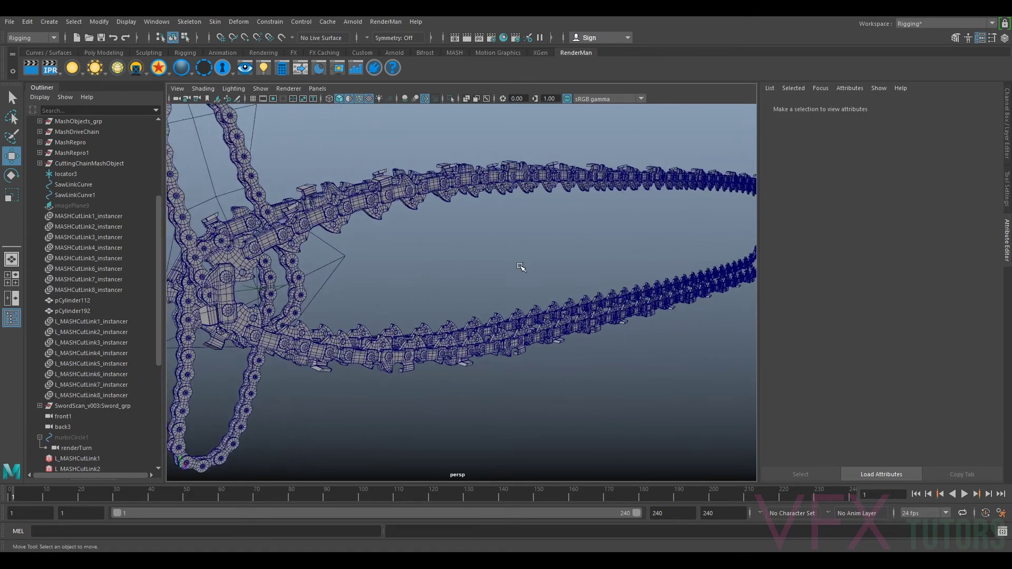
{"action": "middle_click_drag", "start_coordinate": [253, 277], "coordinate": [451, 279], "text": "alt"}
{"action": "left_click_drag", "start_coordinate": [450, 279], "coordinate": [428, 289], "text": "alt"}
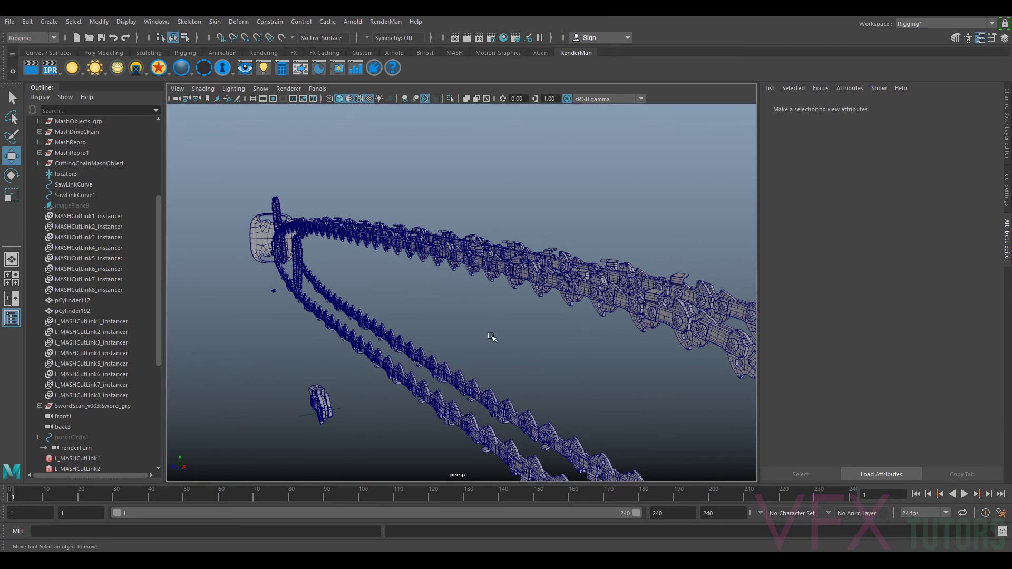
{"action": "left_click_drag", "start_coordinate": [462, 327], "coordinate": [544, 327], "text": "alt"}
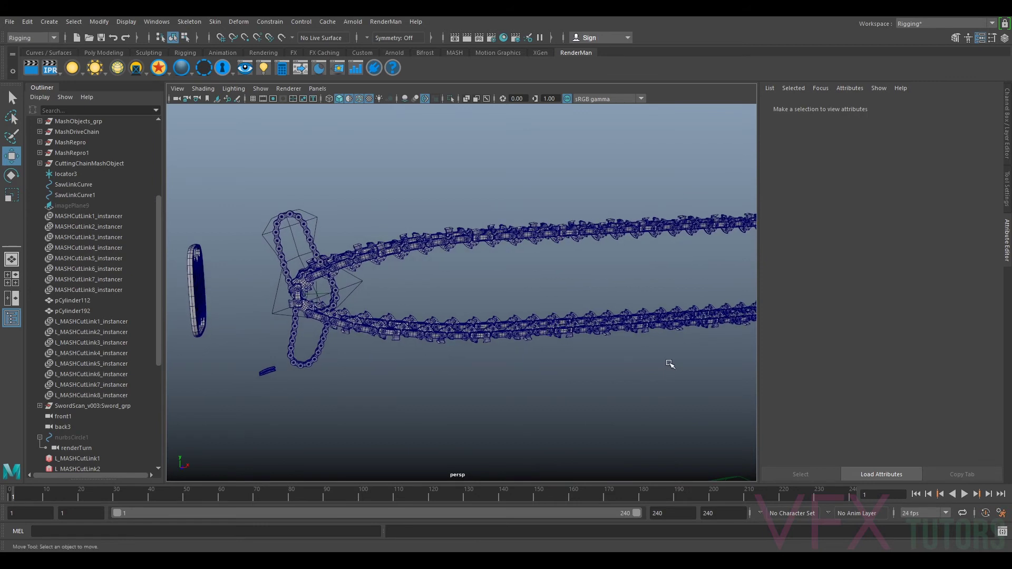
{"action": "left_click_drag", "start_coordinate": [669, 361], "coordinate": [596, 405], "text": "alt"}
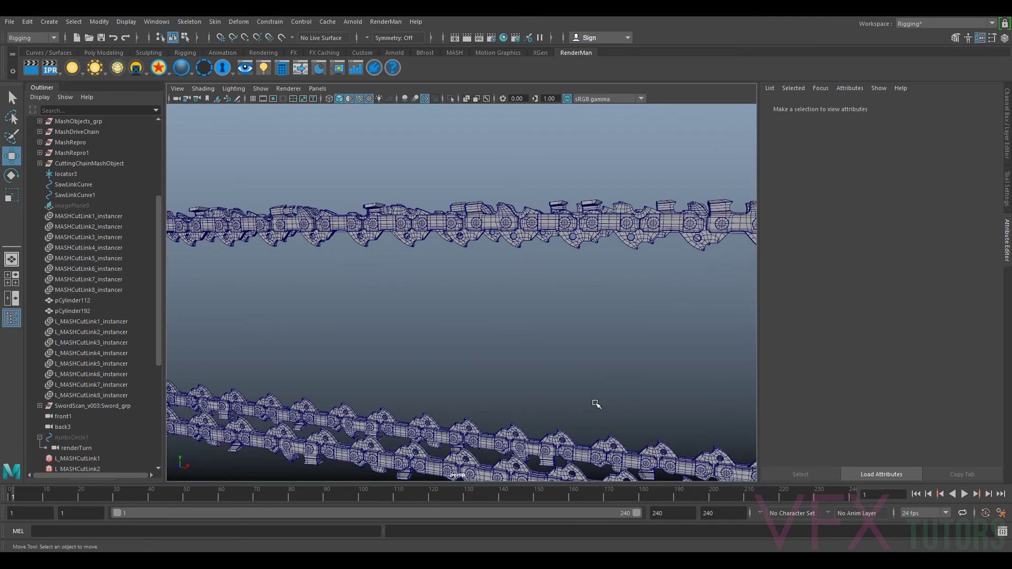
{"action": "scroll", "coordinate": [480, 232], "scroll_direction": "down", "scroll_amount": 2}
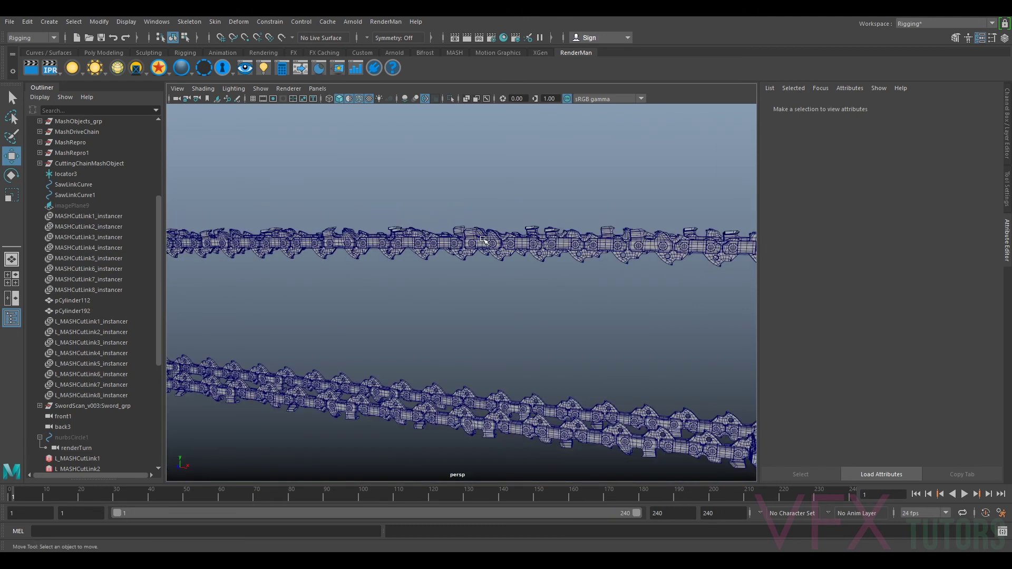
{"action": "scroll", "coordinate": [501, 369], "scroll_direction": "down", "scroll_amount": 3}
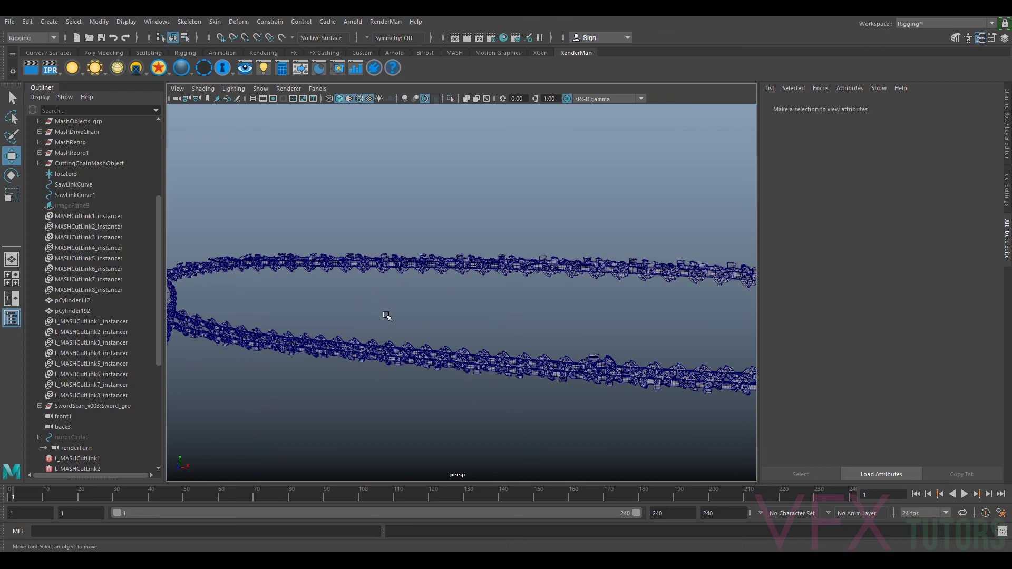
{"action": "left_click_drag", "start_coordinate": [386, 315], "coordinate": [418, 318], "text": "alt"}
{"action": "middle_click_drag", "start_coordinate": [470, 309], "coordinate": [550, 305], "text": "alt"}
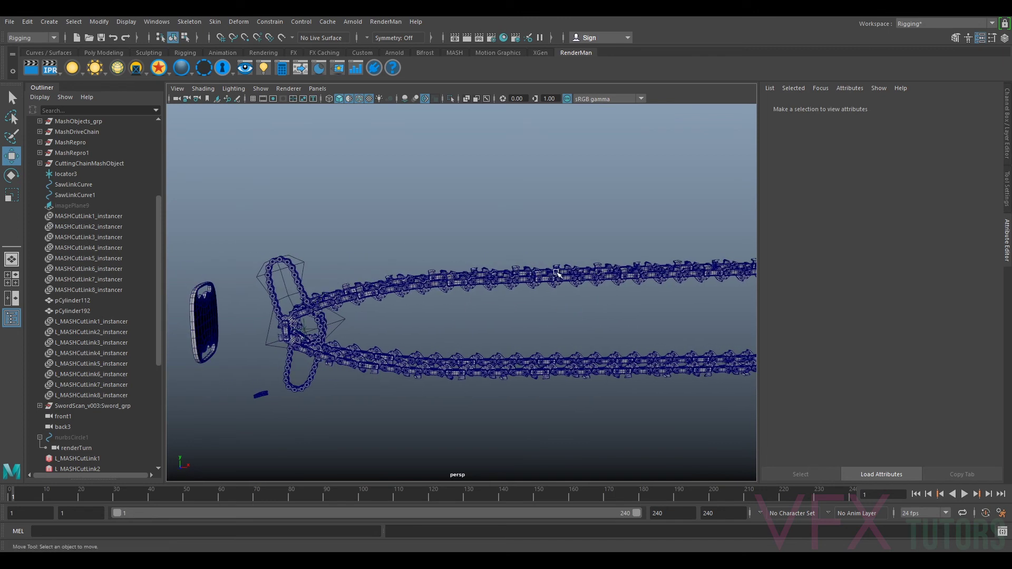
{"action": "scroll", "coordinate": [488, 368], "scroll_direction": "up", "scroll_amount": 3}
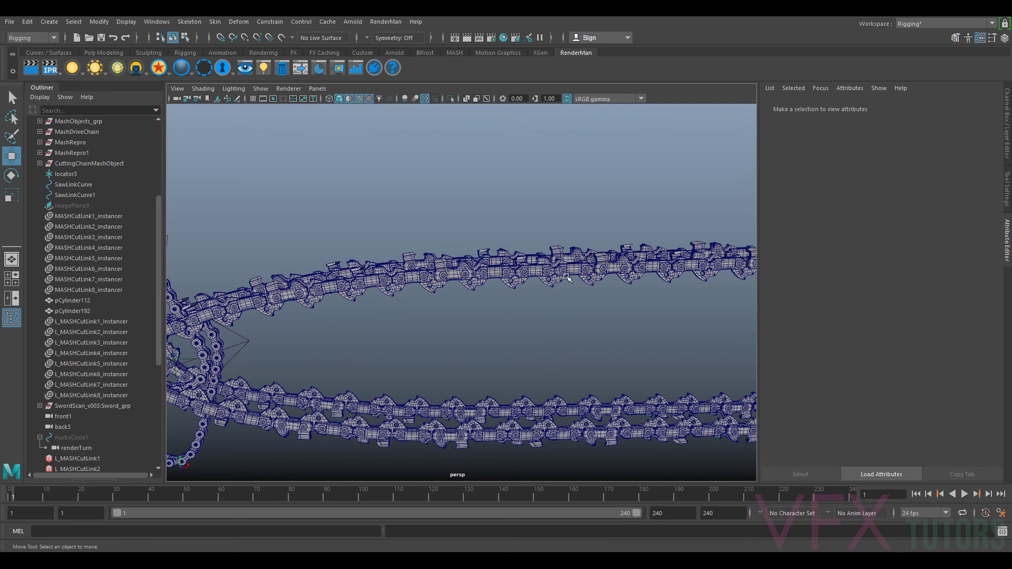
{"action": "left_click_drag", "start_coordinate": [683, 270], "coordinate": [613, 292], "text": "alt"}
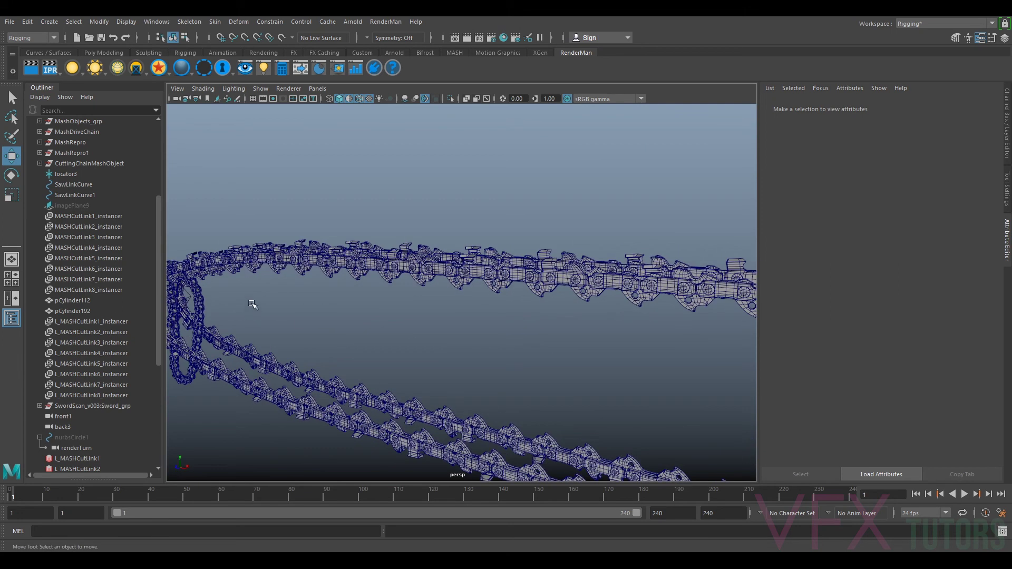
{"action": "scroll", "coordinate": [384, 316], "scroll_direction": "down", "scroll_amount": 2}
{"action": "right_click_drag", "start_coordinate": [490, 374], "coordinate": [617, 343], "text": "alt"}
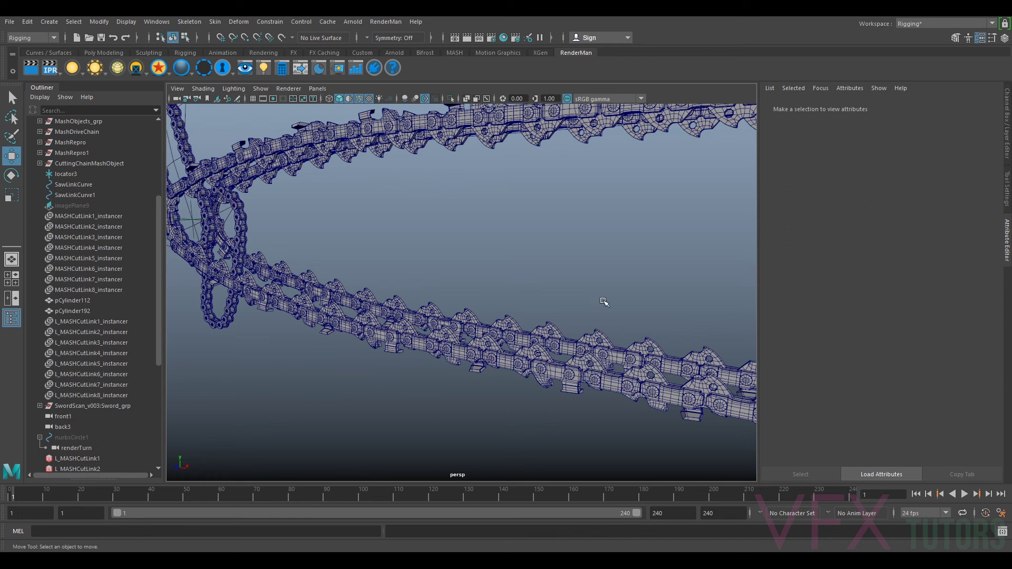
- Examine close up how the links interlock along the lower run of the two cutting chains
{"action": "middle_click_drag", "start_coordinate": [616, 249], "coordinate": [538, 231], "text": "alt"}
{"action": "right_click_drag", "start_coordinate": [538, 231], "coordinate": [605, 348], "text": "alt"}
{"action": "middle_click_drag", "start_coordinate": [605, 348], "coordinate": [555, 301], "text": "alt"}
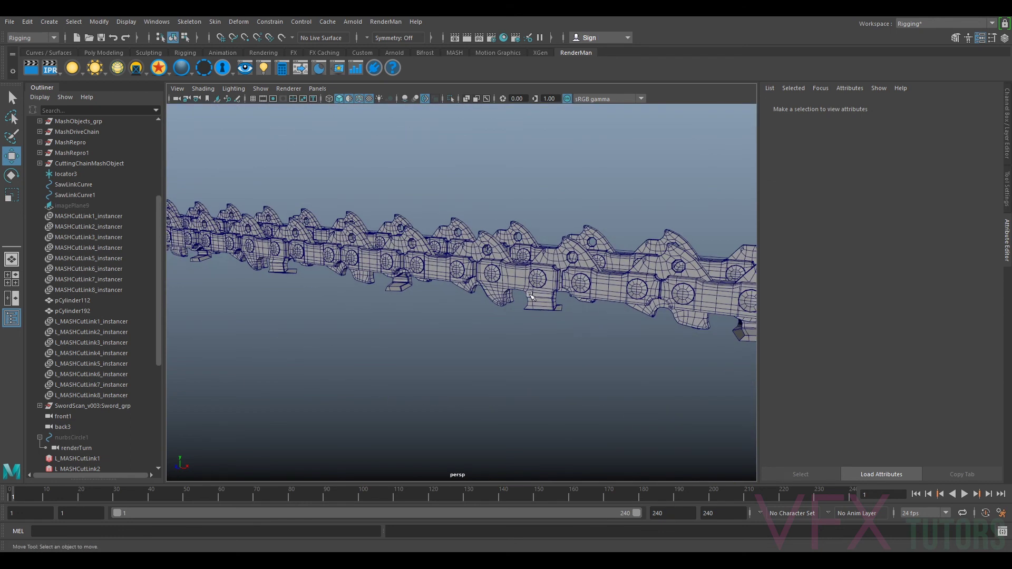
{"action": "left_click_drag", "start_coordinate": [668, 267], "coordinate": [609, 292], "text": "alt"}
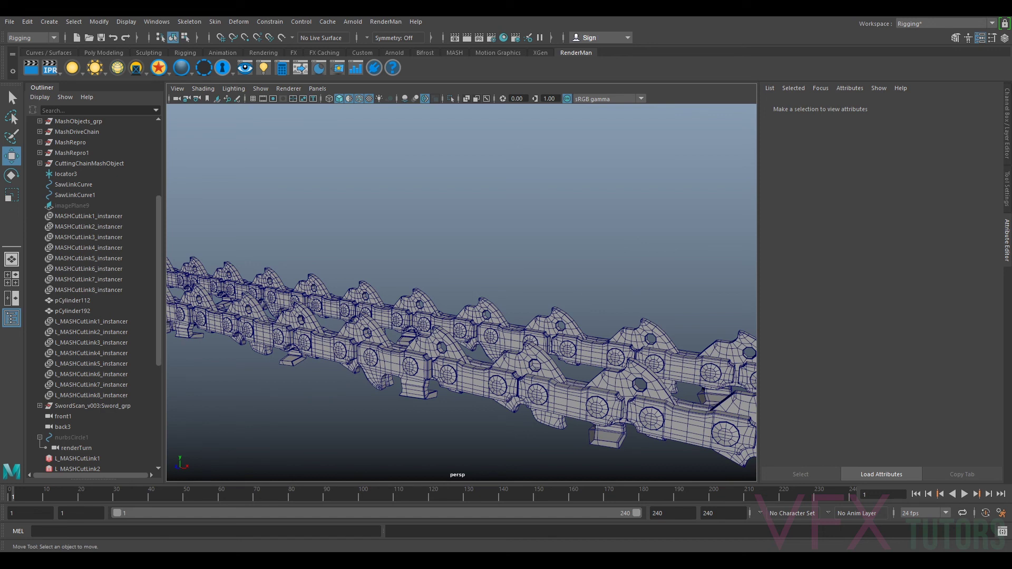
{"action": "left_click_drag", "start_coordinate": [591, 285], "coordinate": [482, 290], "text": "alt"}
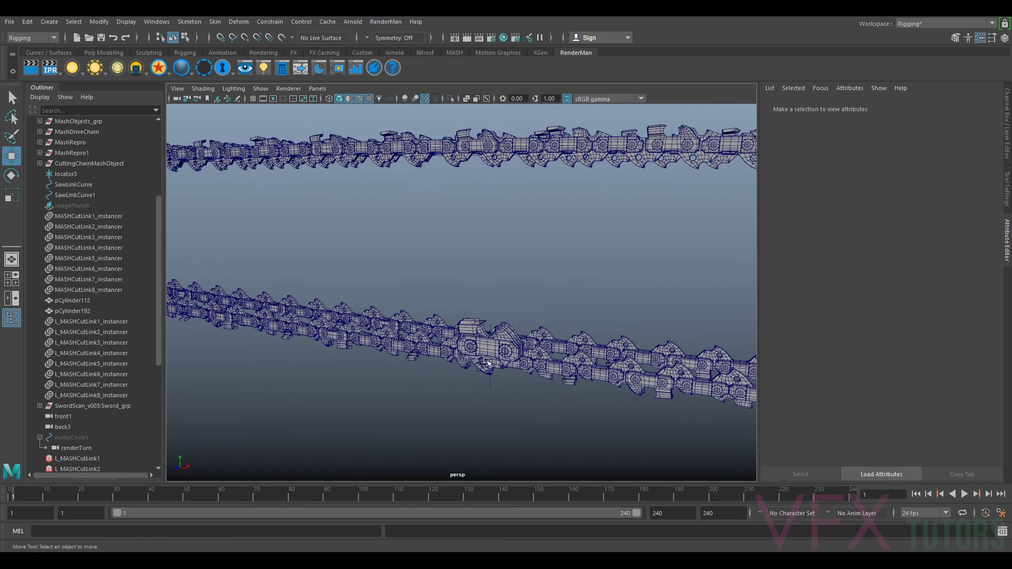
- Examine the source link models stacked at the origin and the rounded far end of the cutting chains
{"action": "scroll", "coordinate": [518, 352], "scroll_direction": "up", "scroll_amount": 6}
{"action": "middle_click_drag", "start_coordinate": [520, 353], "coordinate": [518, 317], "text": "alt"}
{"action": "scroll", "coordinate": [525, 323], "scroll_direction": "down", "scroll_amount": 6}
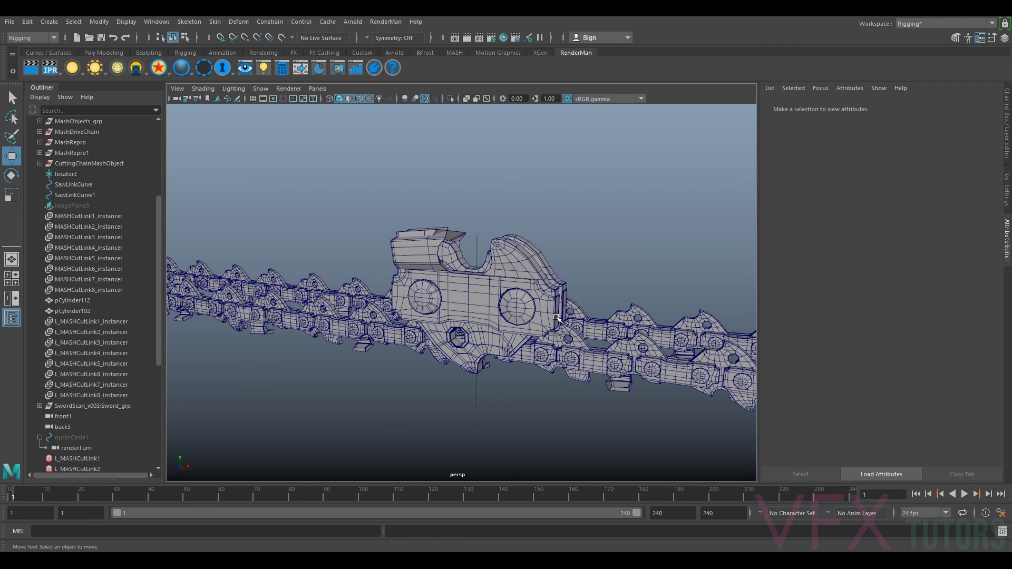
{"action": "scroll", "coordinate": [572, 315], "scroll_direction": "down", "scroll_amount": 2}
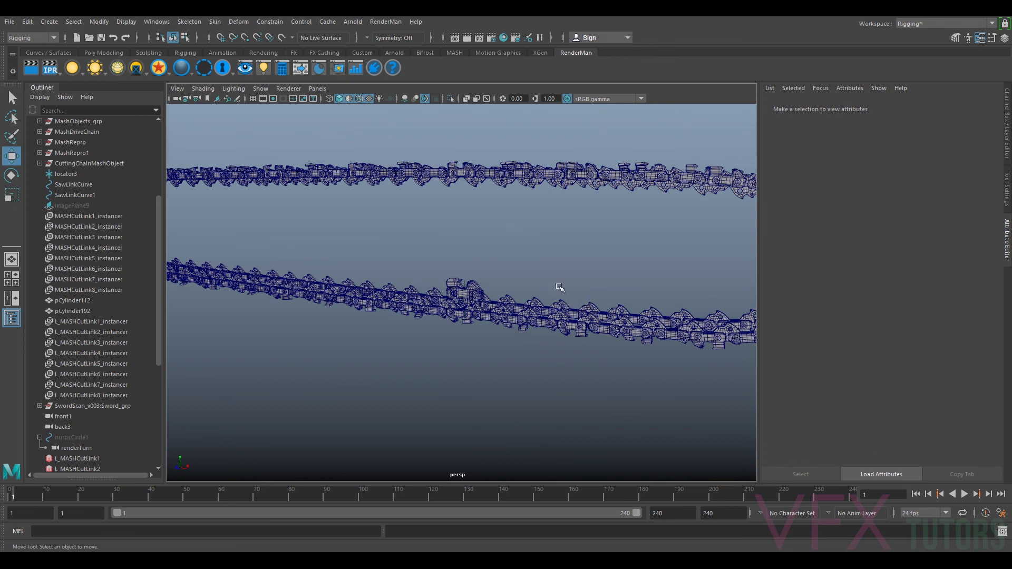
{"action": "left_click_drag", "start_coordinate": [415, 236], "coordinate": [539, 254], "text": "alt"}
{"action": "middle_click_drag", "start_coordinate": [540, 254], "coordinate": [414, 270], "text": "alt"}
{"action": "left_click_drag", "start_coordinate": [546, 291], "coordinate": [526, 288], "text": "alt"}
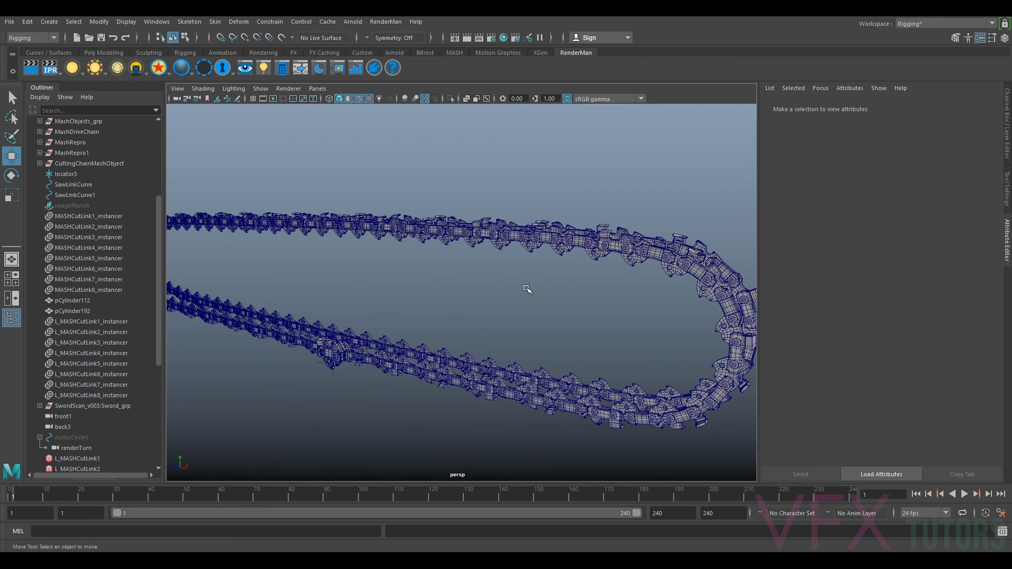